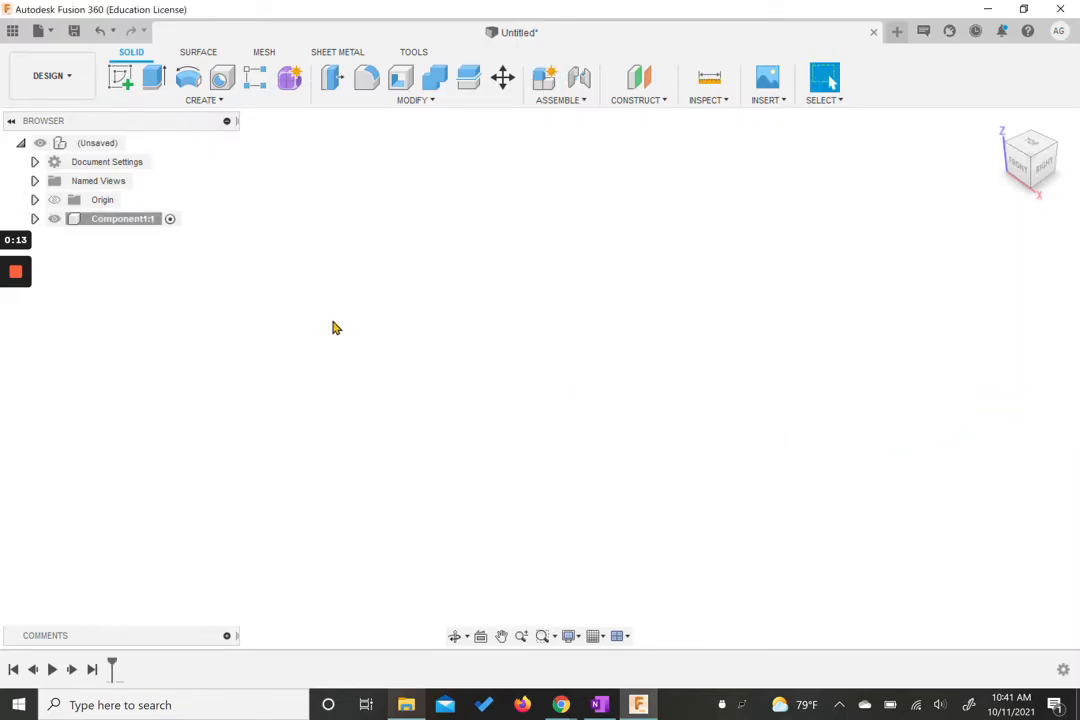
Step: Start a new sketch on the horizontal XY origin plane
{"action": "left_click", "coordinate": [120, 77]}
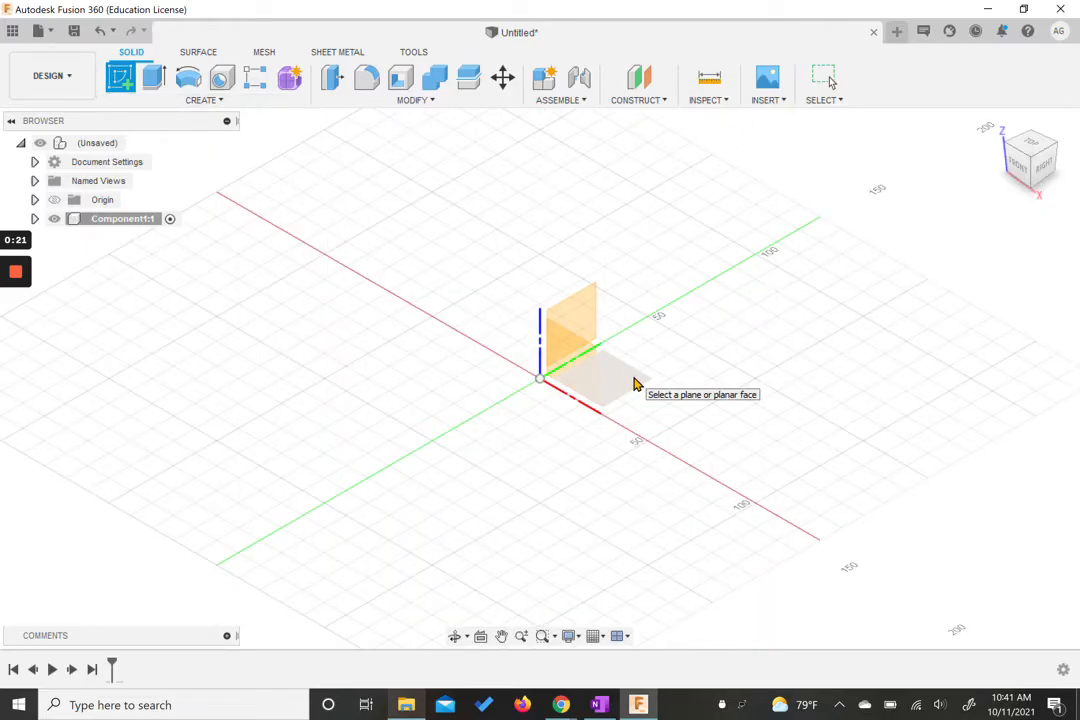
{"action": "left_click", "coordinate": [643, 391]}
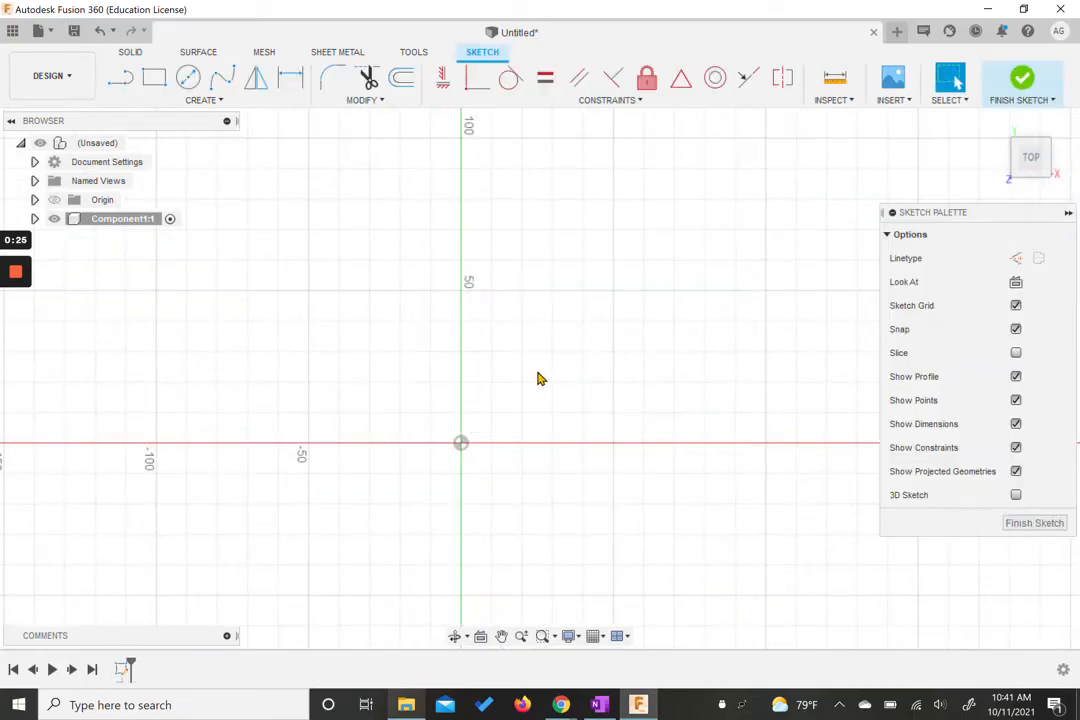
Step: Change the document's active units from millimetres to inches
{"action": "mouse_move", "coordinate": [536, 372]}
{"action": "middle_mouse_down"}
{"action": "mouse_move", "coordinate": [624, 253]}
{"action": "mouse_move", "coordinate": [627, 265]}
{"action": "middle_mouse_up"}
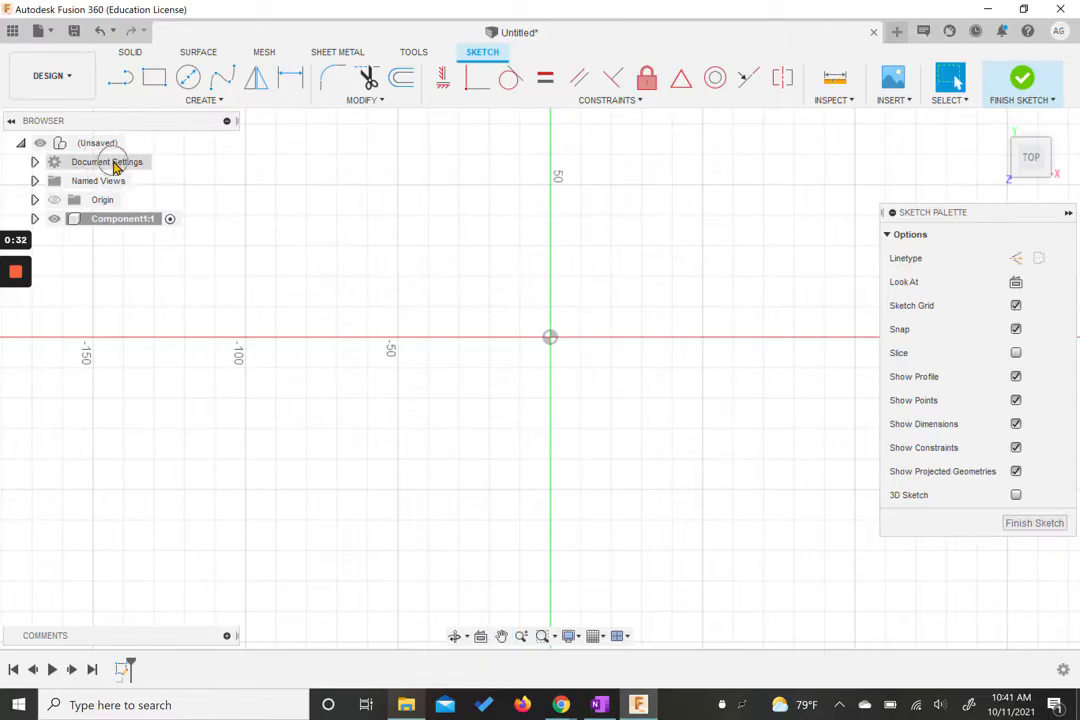
{"action": "left_click", "coordinate": [35, 162]}
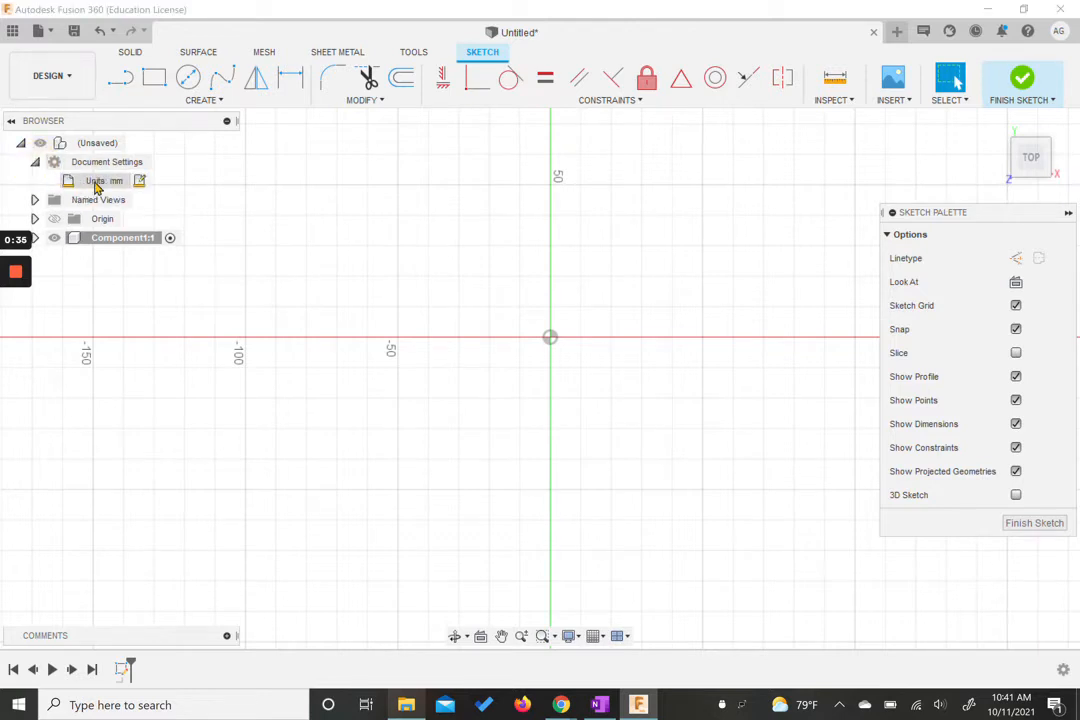
{"action": "left_click", "coordinate": [140, 183]}
{"action": "left_click", "coordinate": [842, 240]}
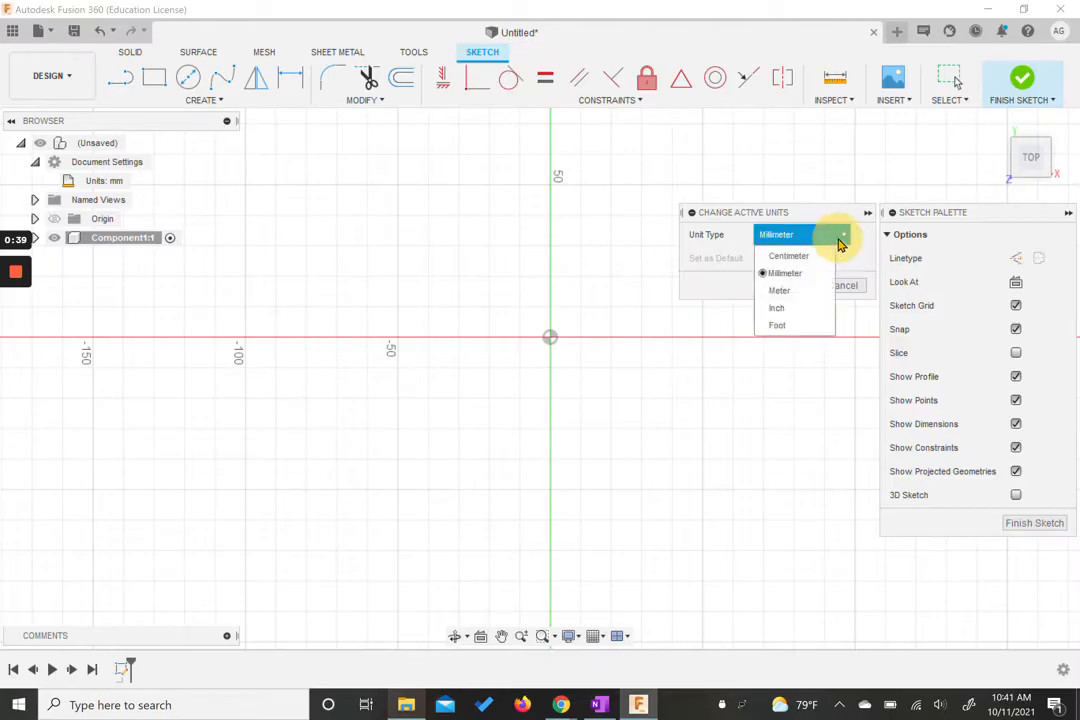
{"action": "left_click", "coordinate": [789, 307]}
{"action": "left_click", "coordinate": [786, 288]}
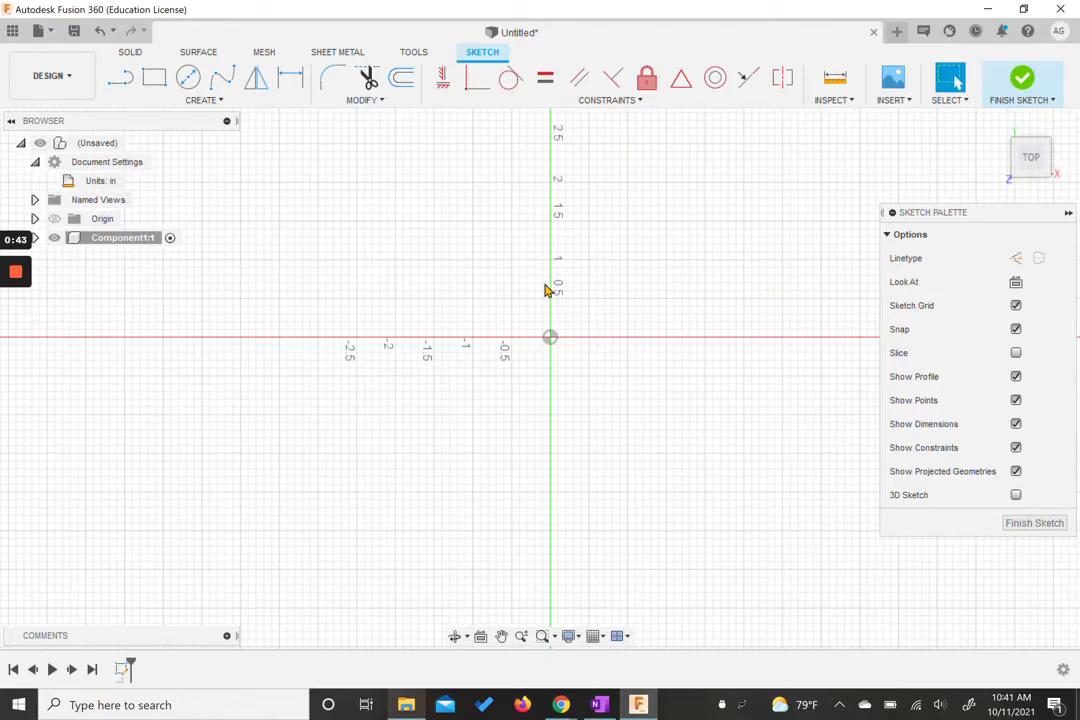
Step: Draw a 4 in diameter circle centred on the origin and finish the sketch
{"action": "left_click", "coordinate": [189, 82]}
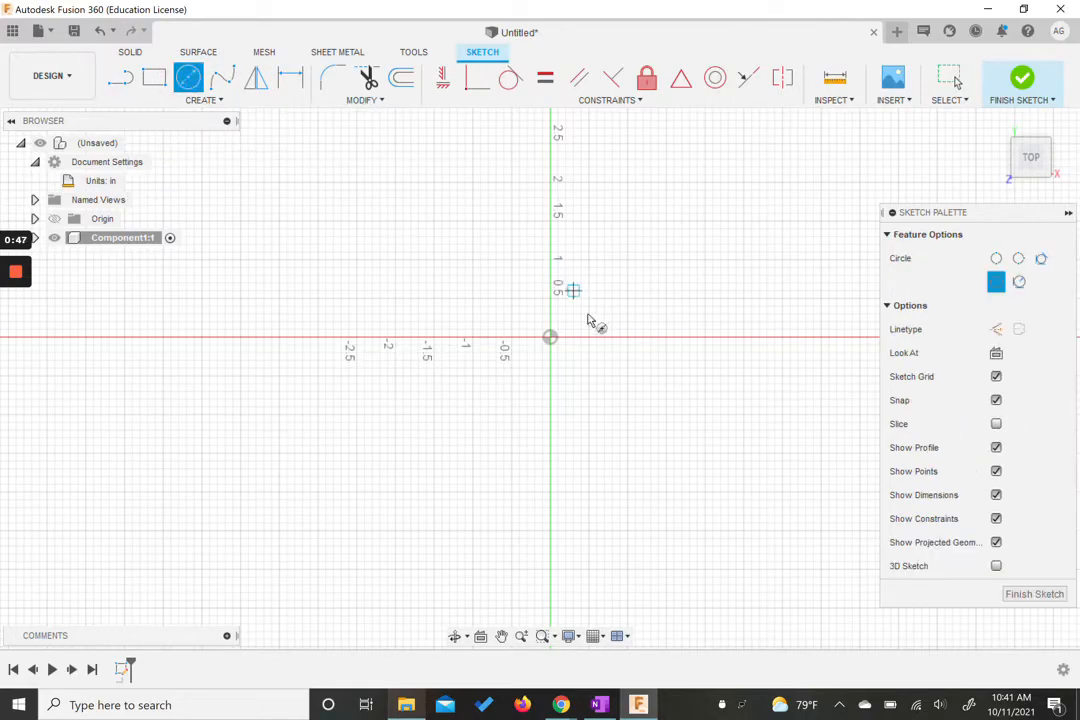
{"action": "left_click", "coordinate": [551, 339]}
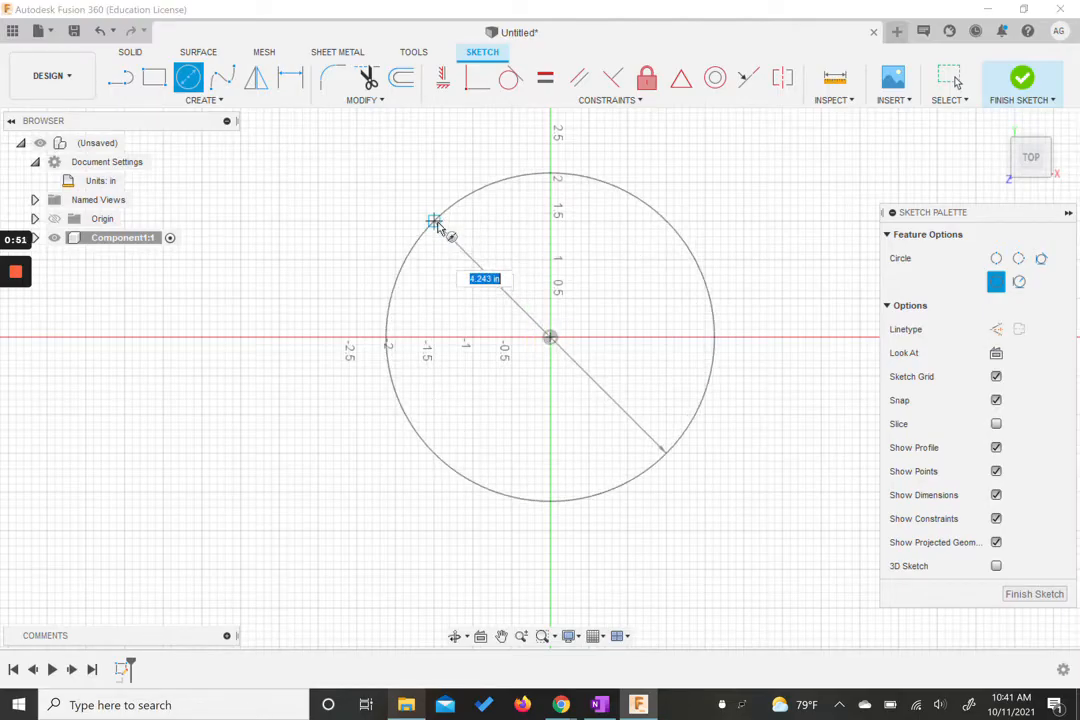
{"action": "type", "text": "4"}
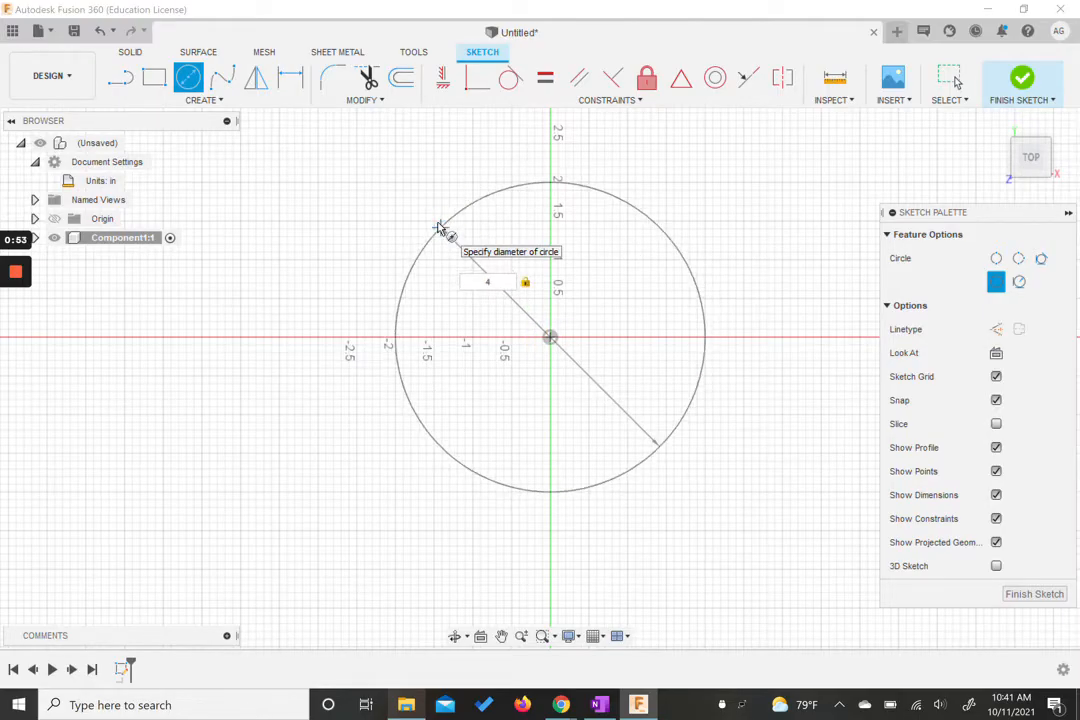
{"action": "key", "text": "Return"}
{"action": "key", "text": "Escape"}
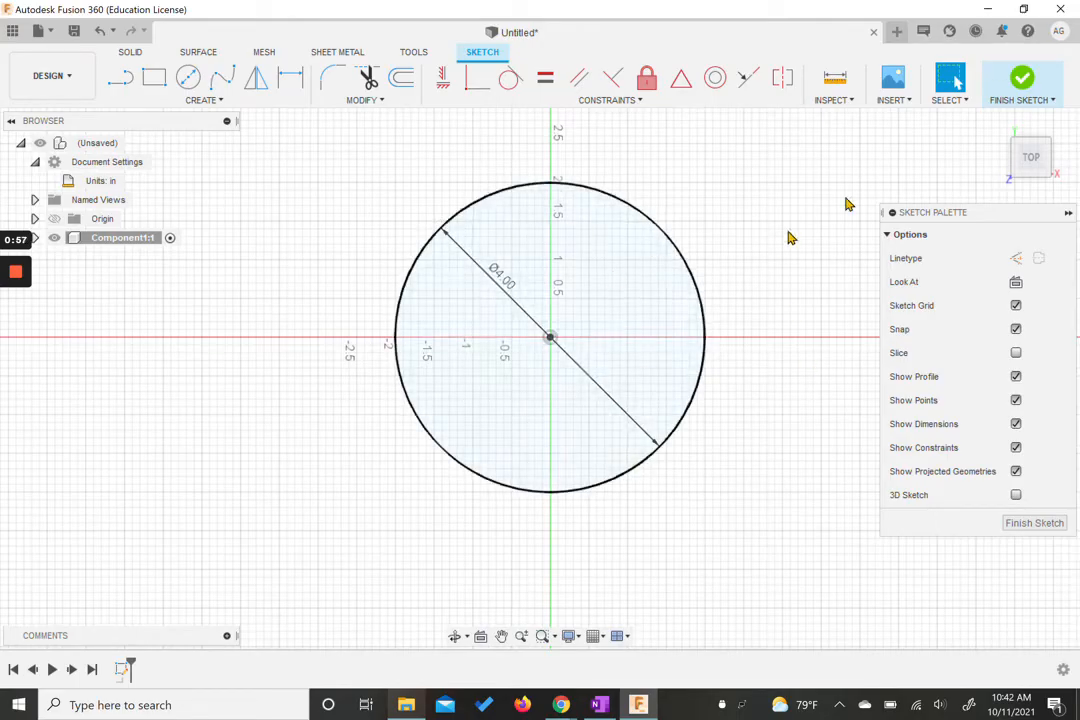
{"action": "left_click", "coordinate": [1018, 80]}
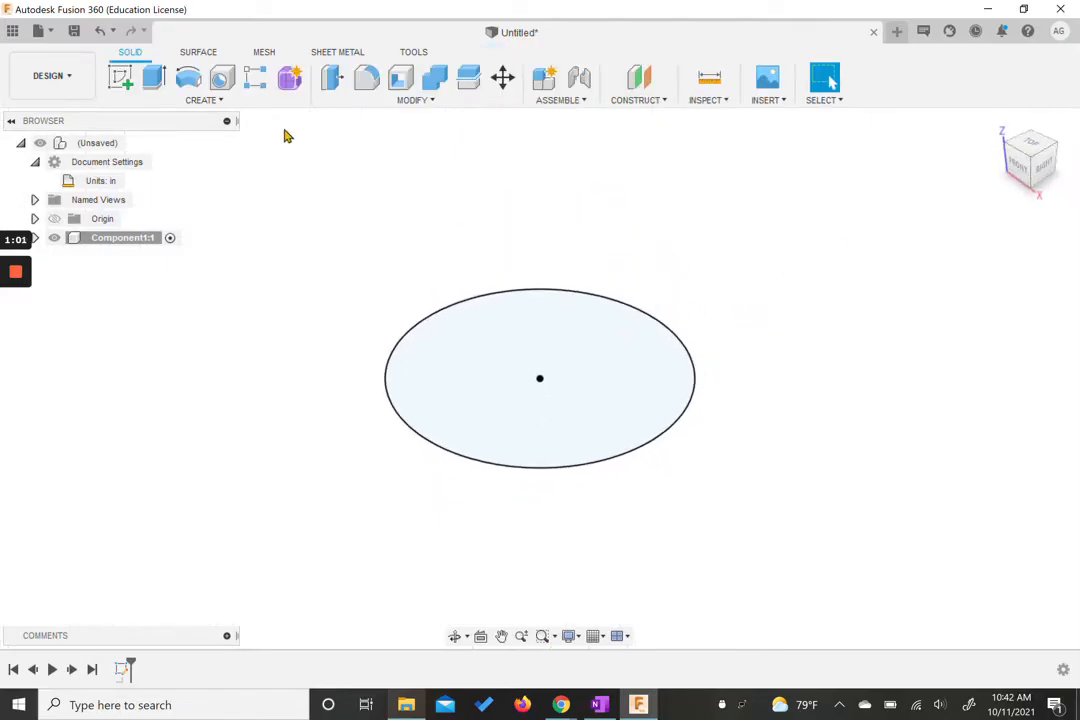
Step: Extrude the circle 1.5 in as a new body
{"action": "left_click", "coordinate": [154, 78]}
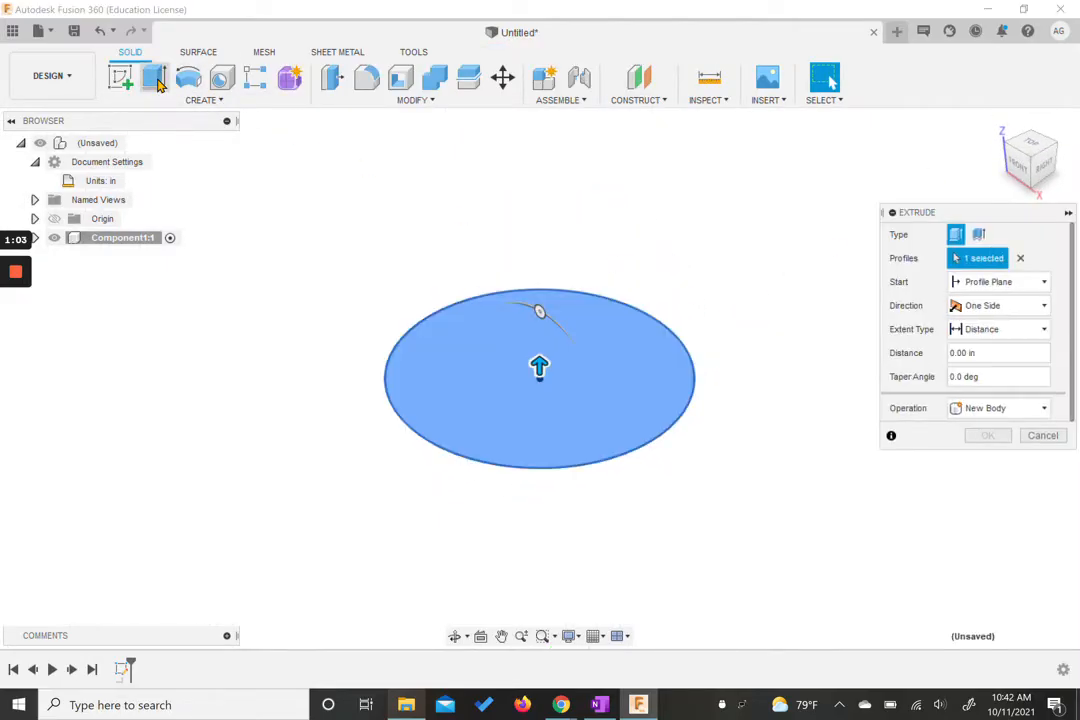
{"action": "type", "text": "1"}
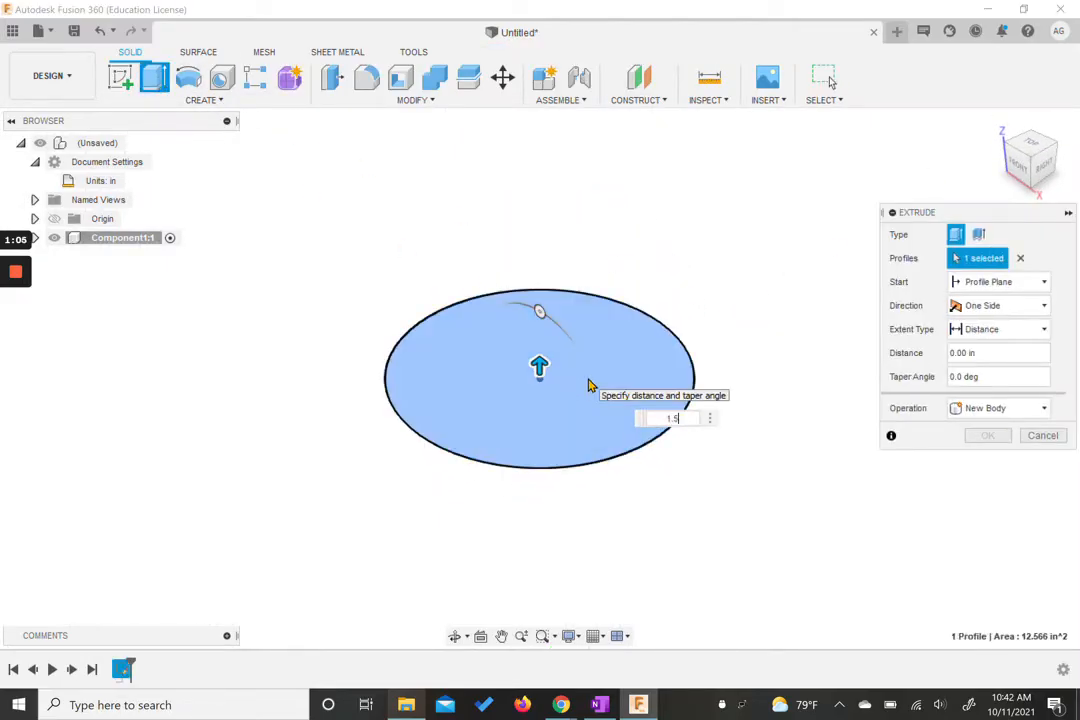
{"action": "type", "text": ".5"}
{"action": "key", "text": "Return"}
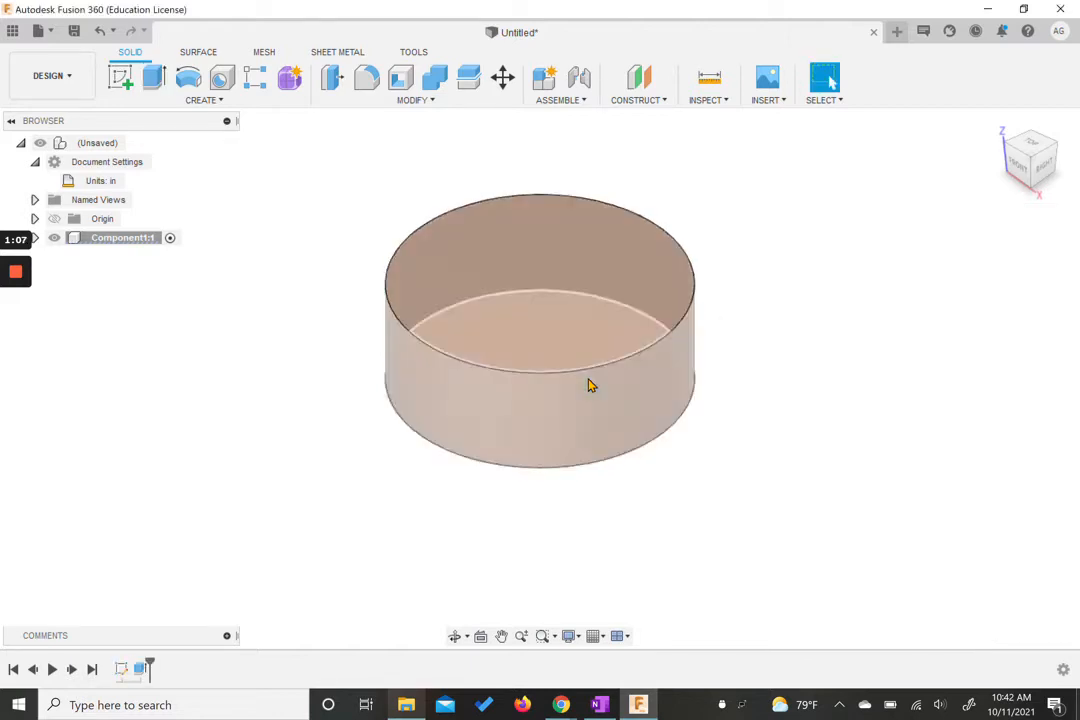
Step: Start a new sketch on the cylinder's top face
{"action": "middle_click_drag", "start_coordinate": [827, 301], "coordinate": [832, 325]}
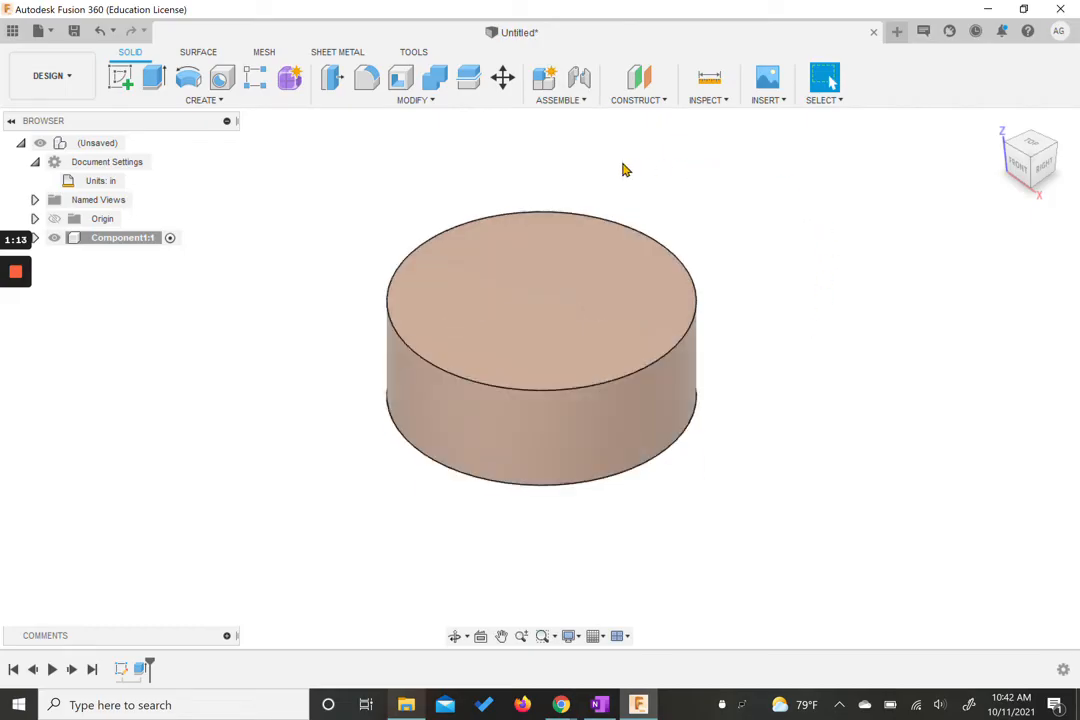
{"action": "left_click", "coordinate": [119, 77]}
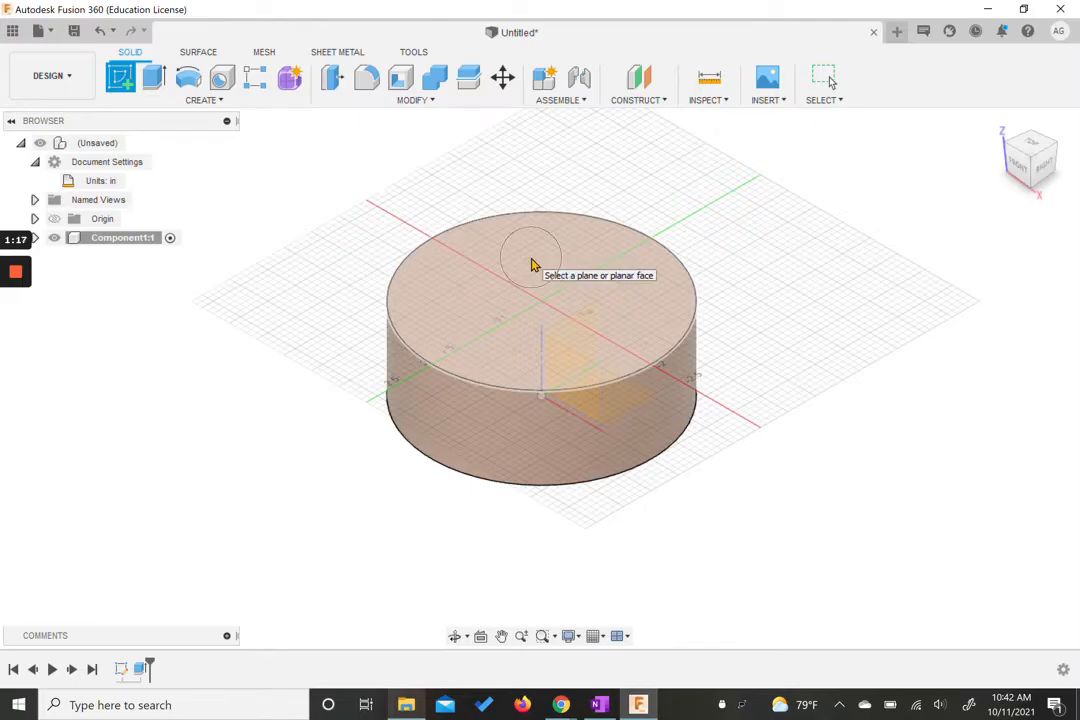
{"action": "left_click", "coordinate": [533, 264]}
{"action": "middle_click_drag", "start_coordinate": [610, 333], "coordinate": [528, 253]}
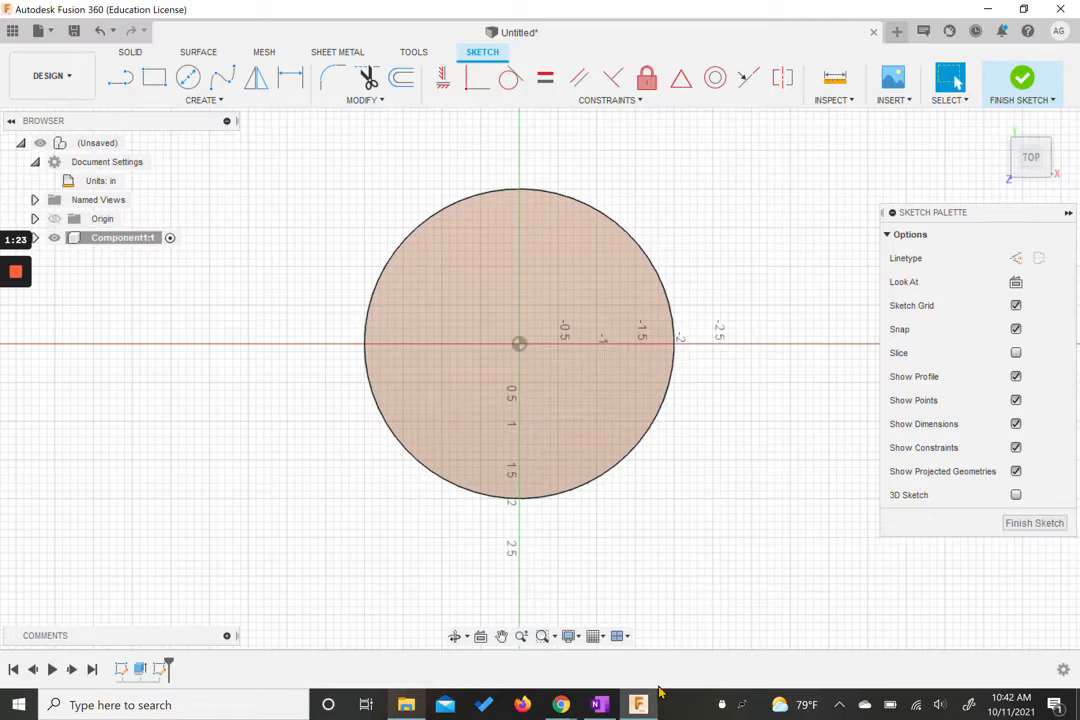
Step: Switch to the browser to study the reference drawing, then return to Fusion 360
{"action": "mouse_move", "coordinate": [657, 697]}
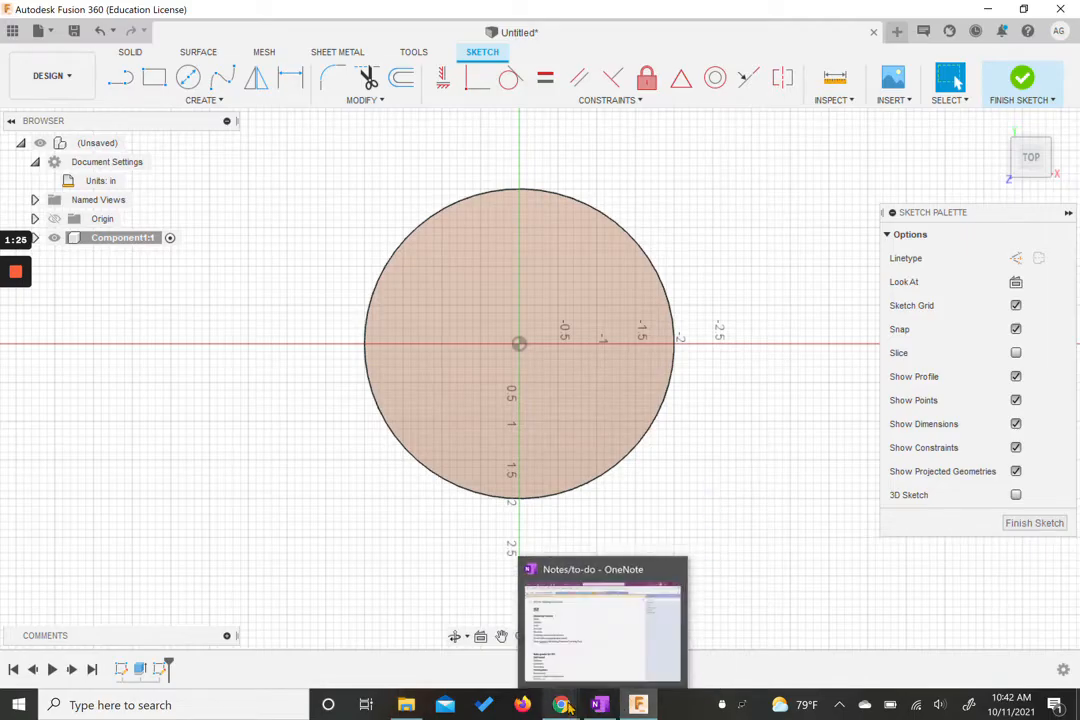
{"action": "mouse_move", "coordinate": [561, 705]}
{"action": "left_click", "coordinate": [517, 645]}
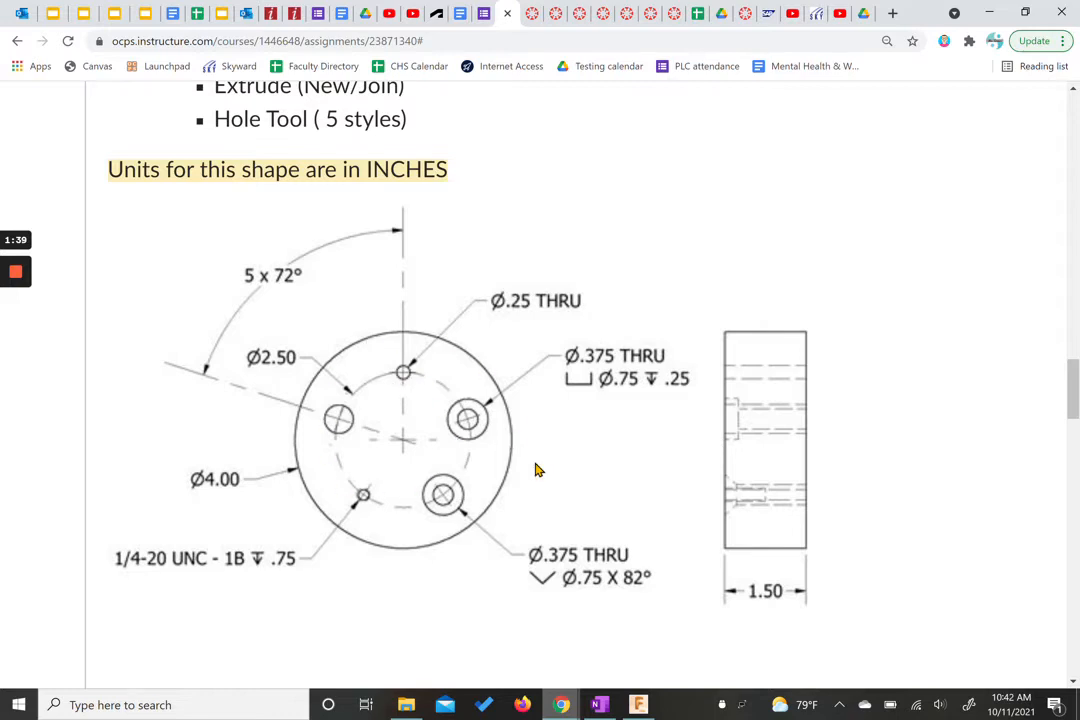
{"action": "key", "text": "alt+Tab"}
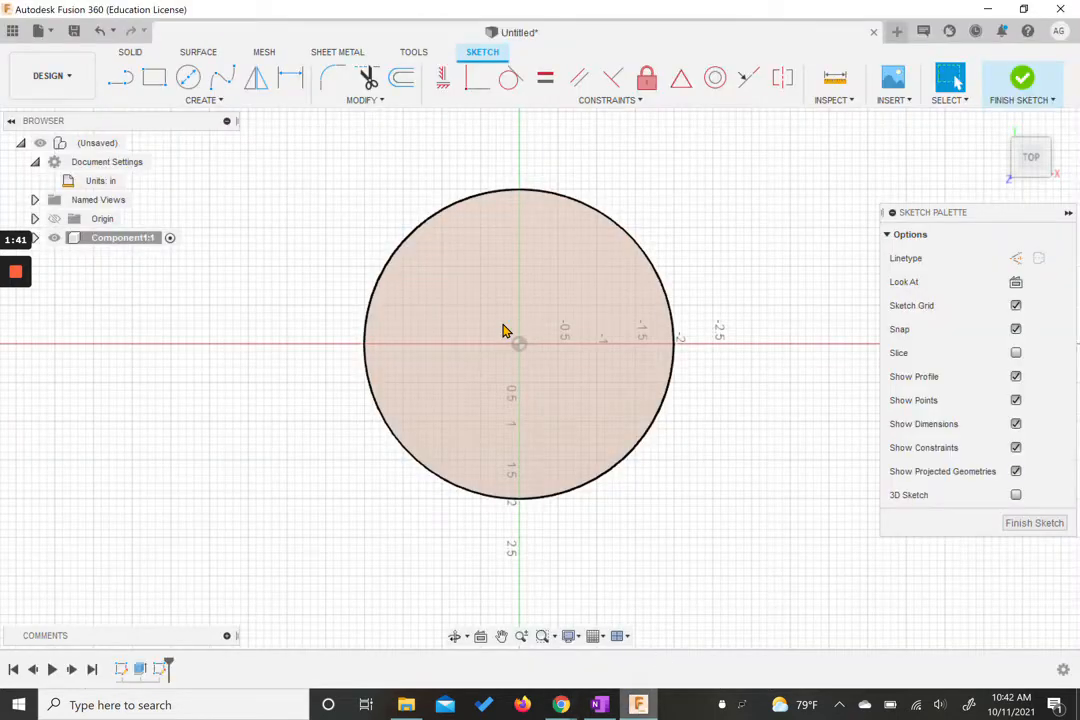
Step: Place a sketch point on the vertical axis above the circle's centre
{"action": "left_click", "coordinate": [213, 102]}
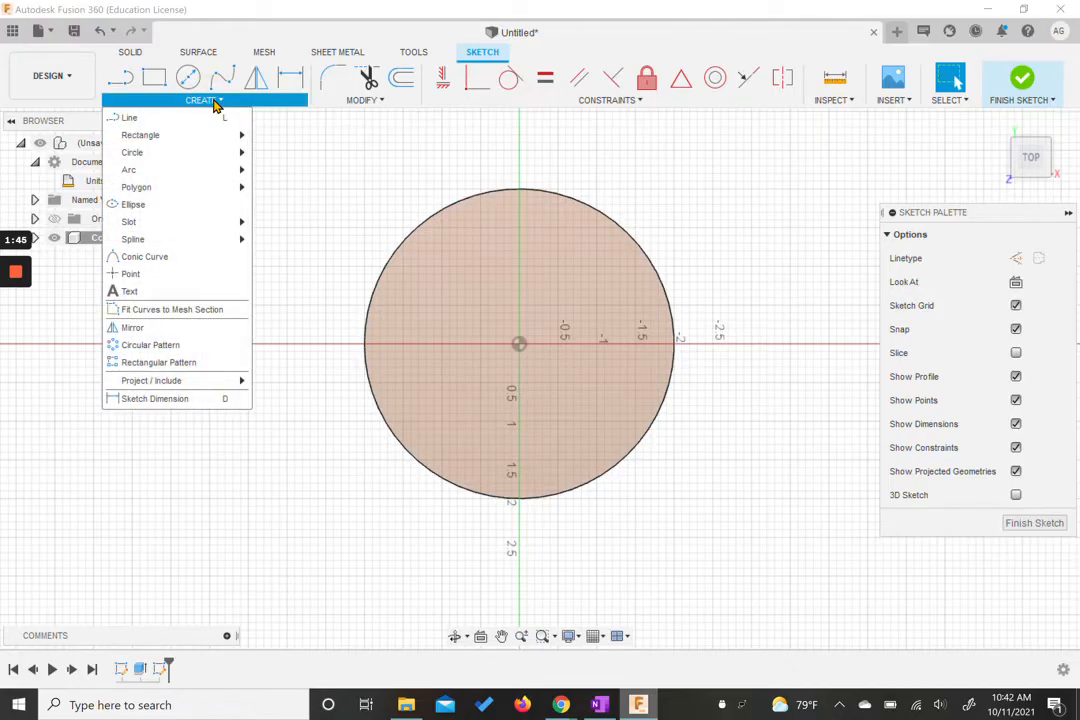
{"action": "left_click", "coordinate": [128, 274]}
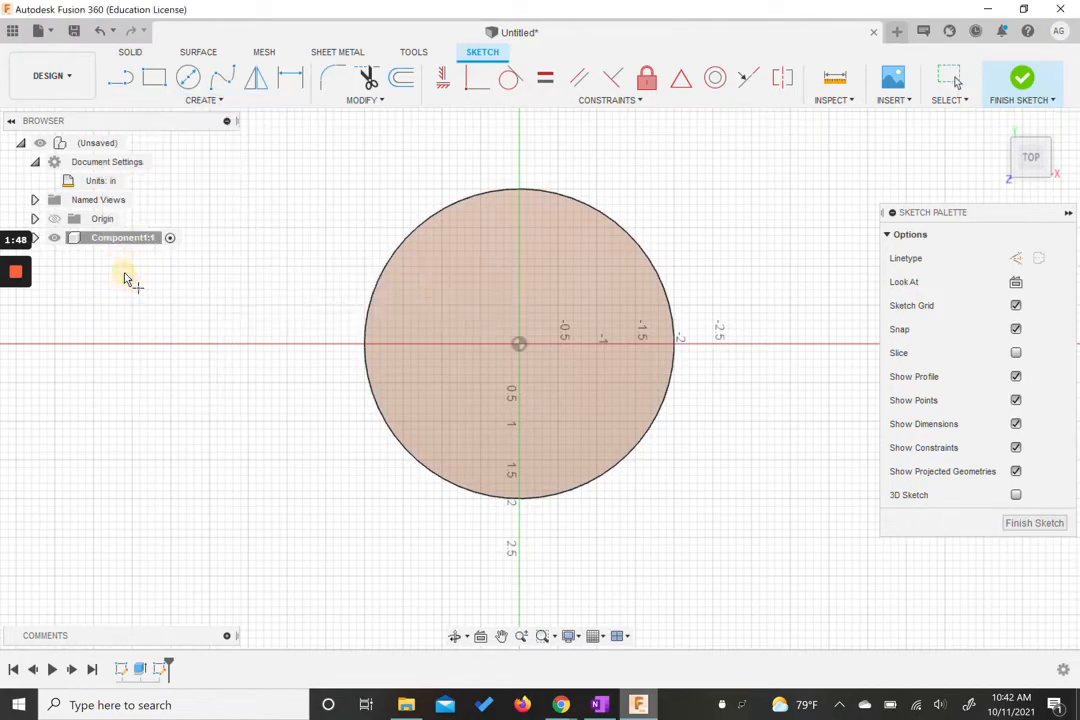
{"action": "left_click", "coordinate": [511, 321]}
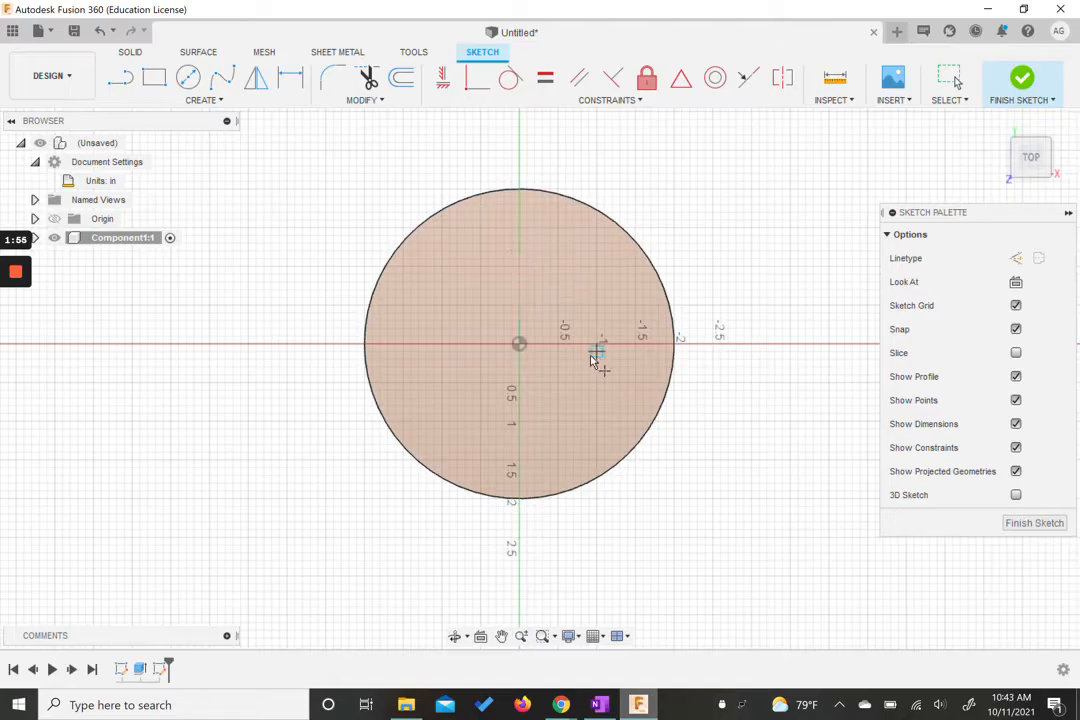
{"action": "left_click", "coordinate": [519, 254]}
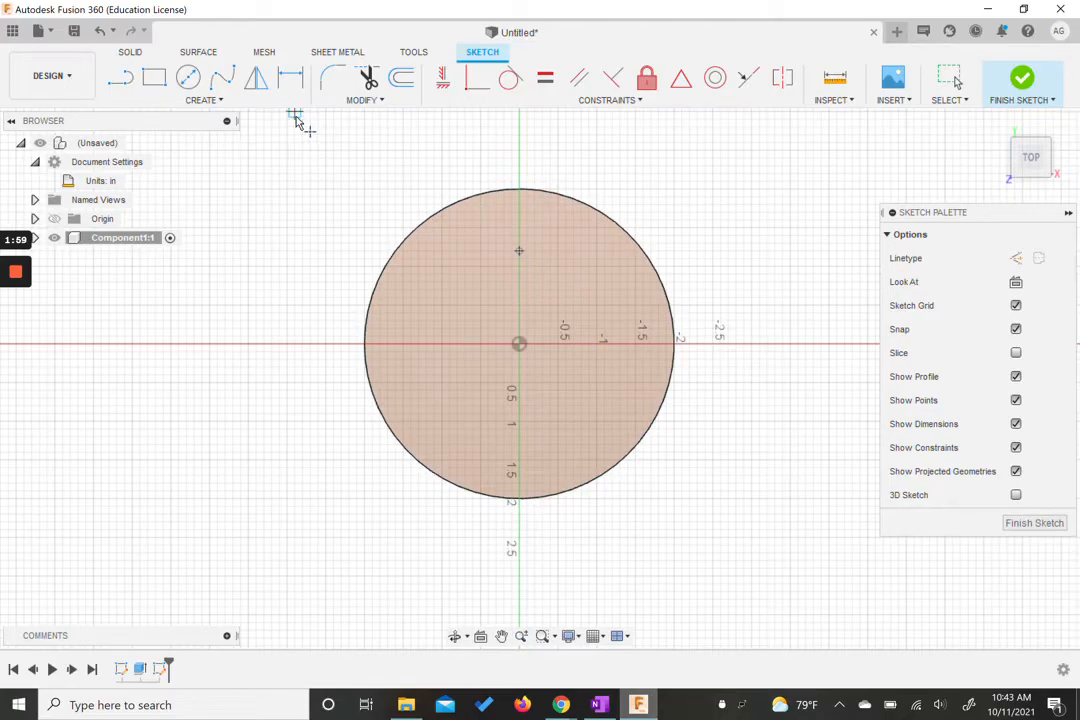
{"action": "key", "text": "Escape"}
Step: Dimension the point's distance from the centre as 1.25 in
{"action": "left_click", "coordinate": [290, 85]}
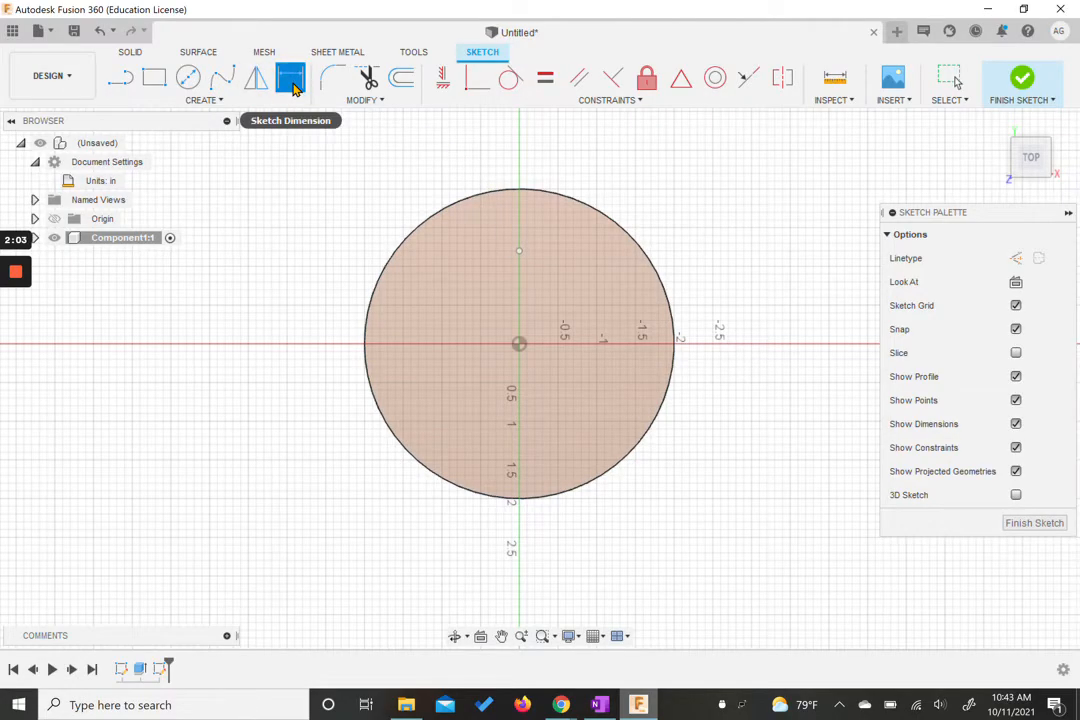
{"action": "left_click", "coordinate": [520, 253]}
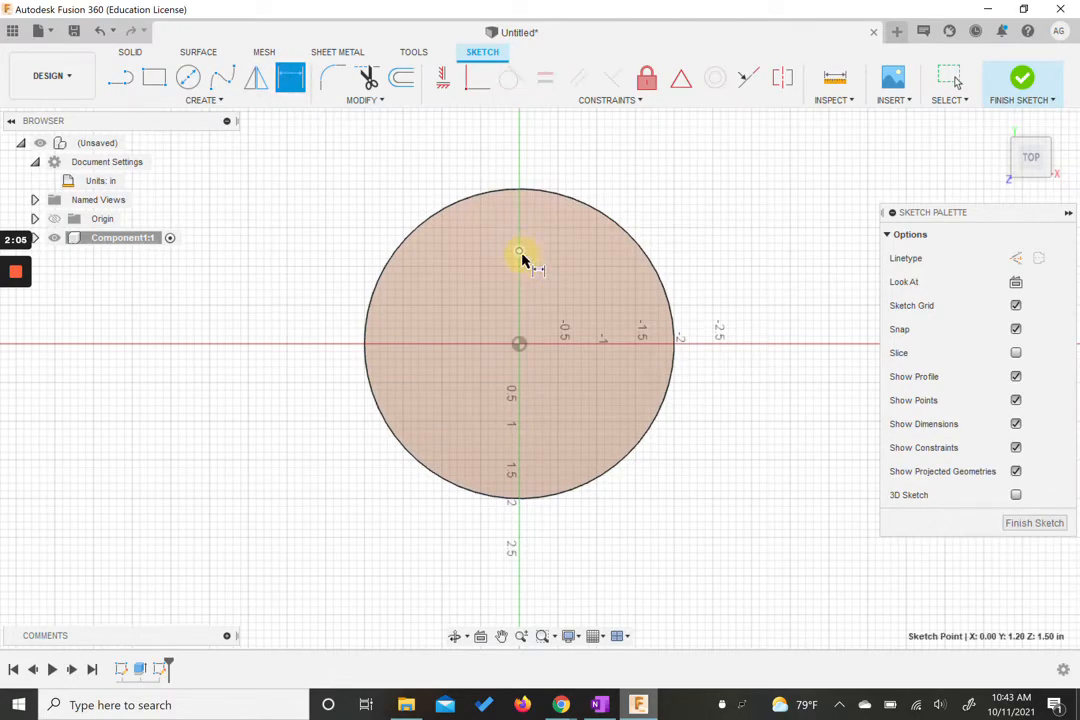
{"action": "left_click", "coordinate": [519, 346]}
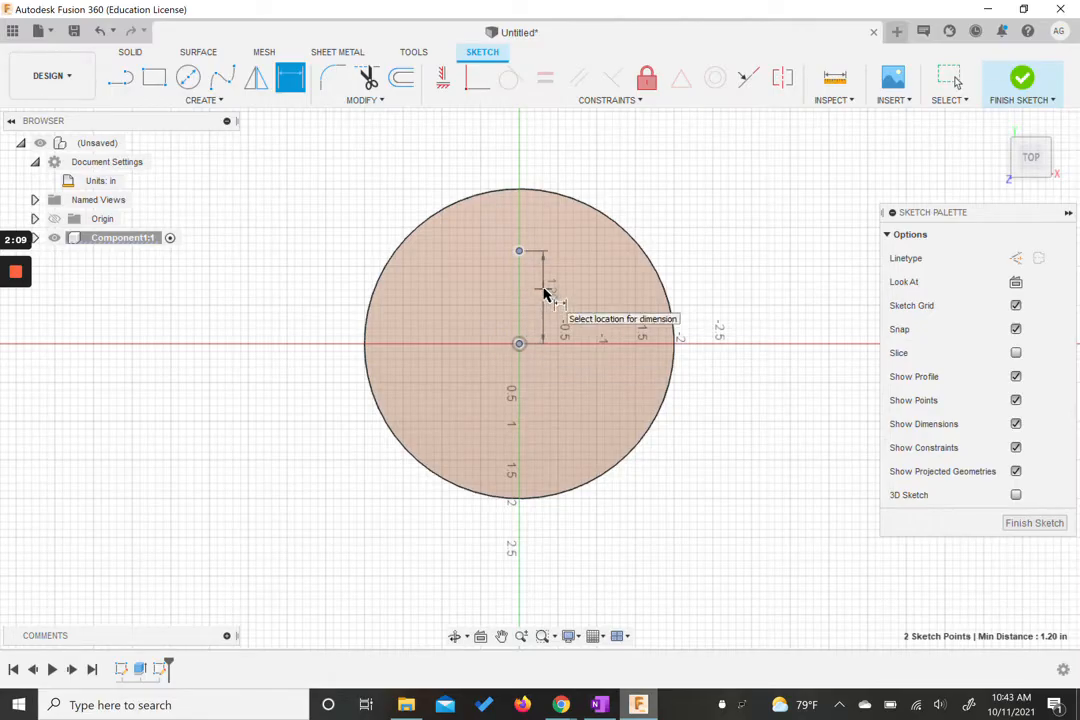
{"action": "left_click", "coordinate": [549, 292]}
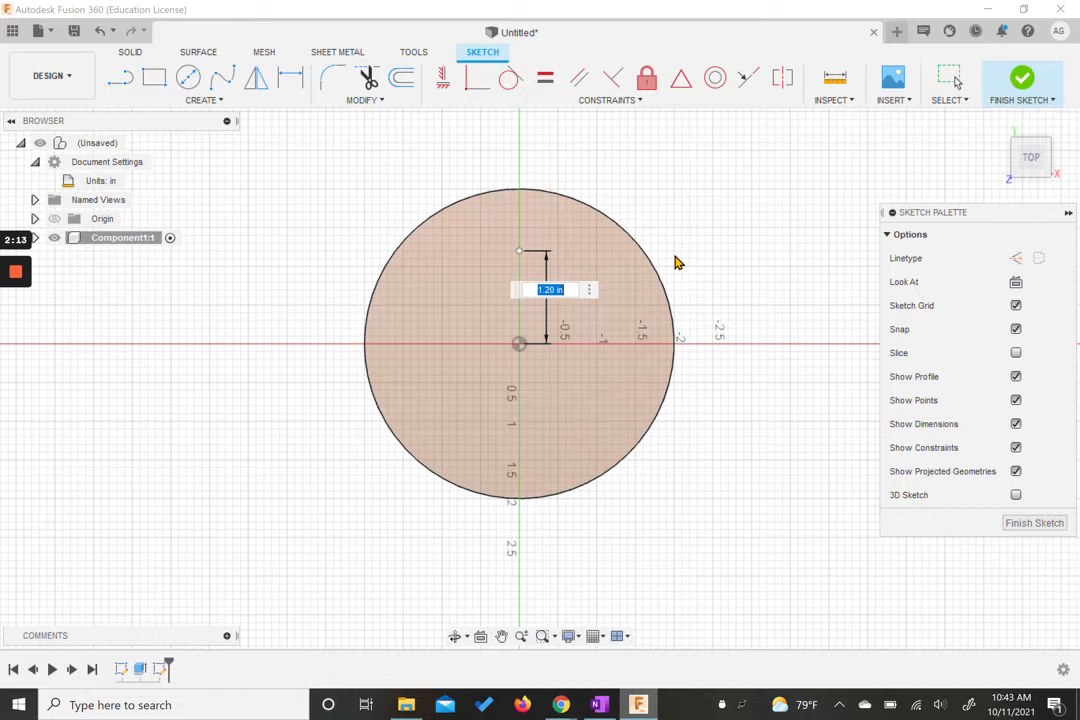
{"action": "type", "text": "1.25"}
{"action": "key", "text": "Return"}
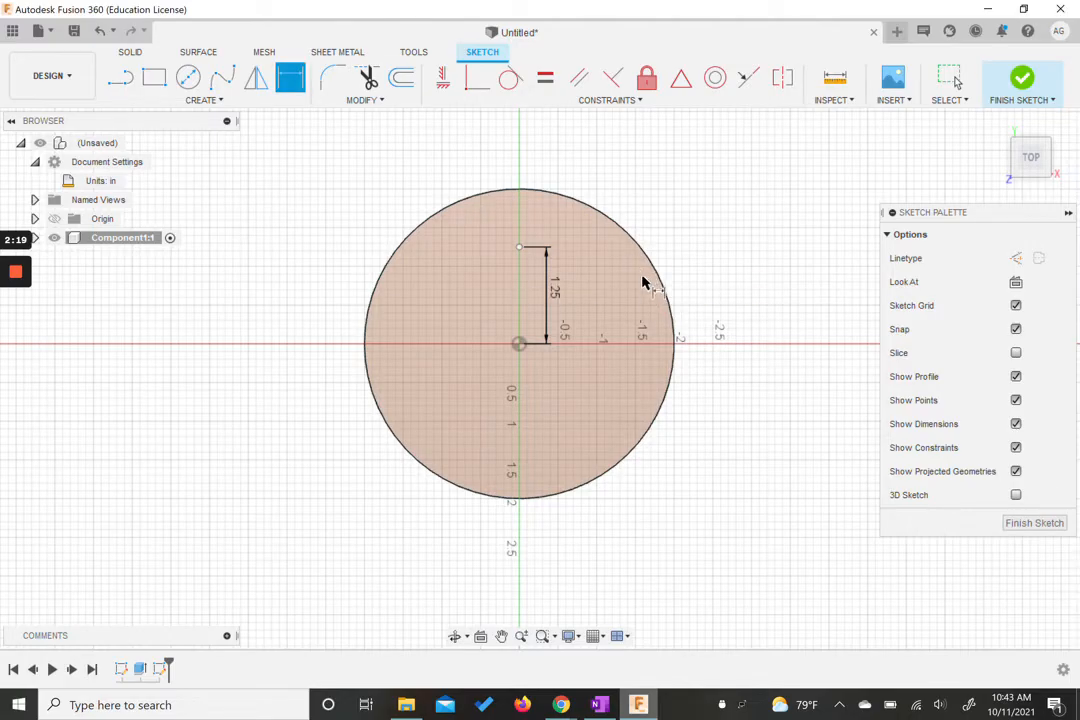
{"action": "key", "text": "Escape"}
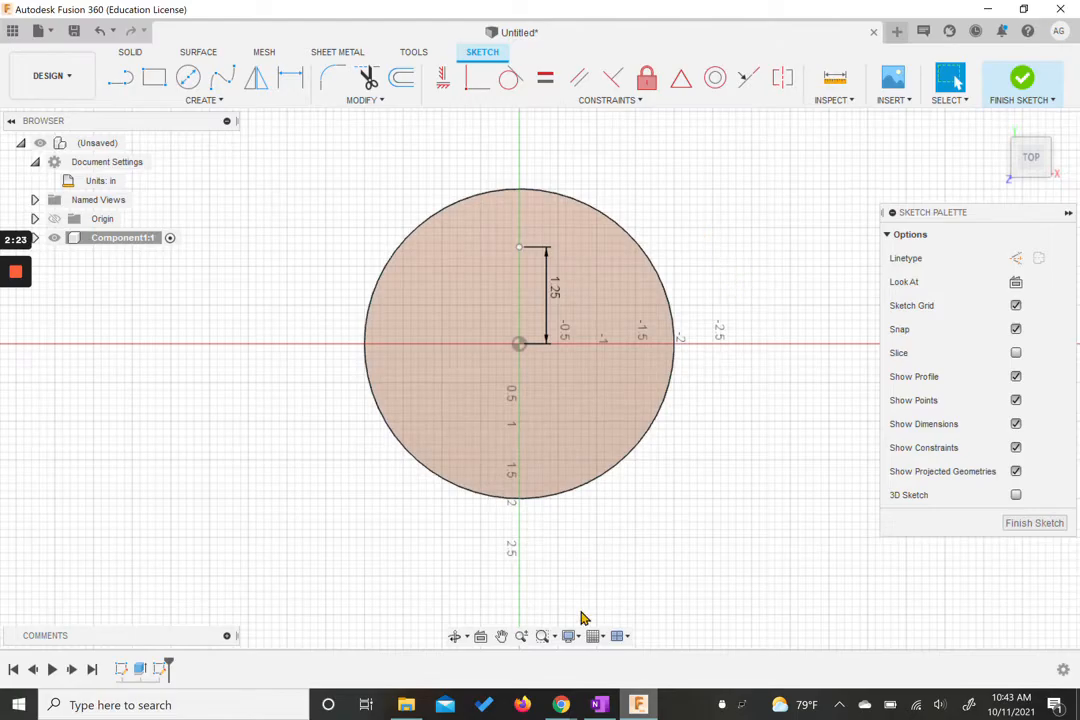
Step: Switch to the browser to check the reference drawing again, then return to Fusion 360
{"action": "mouse_move", "coordinate": [561, 705]}
{"action": "left_click", "coordinate": [503, 625]}
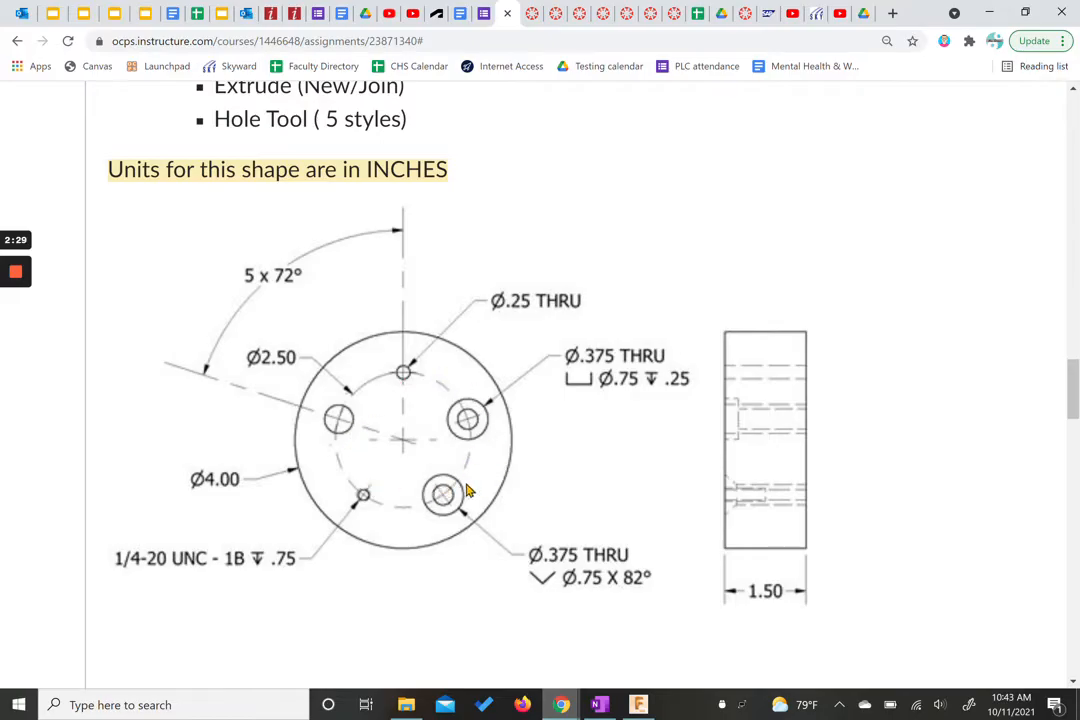
{"action": "left_click", "coordinate": [637, 704]}
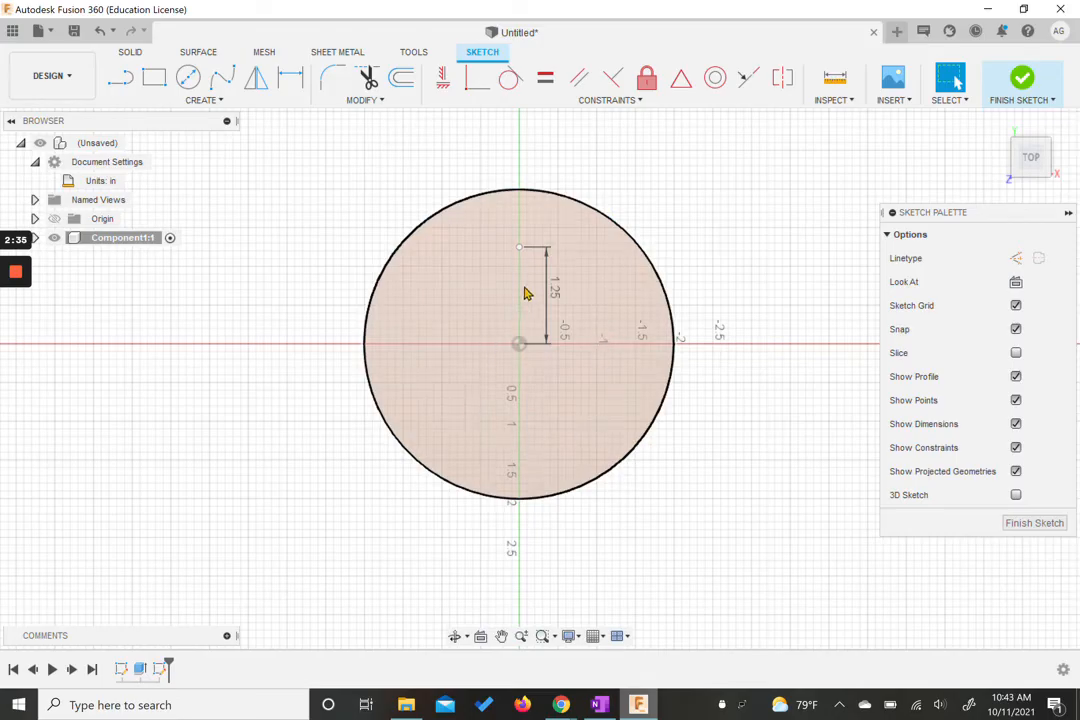
Step: Circular-pattern the sketch point around the circle's centre, making 5 points spaced over a full circle
{"action": "left_click", "coordinate": [219, 104]}
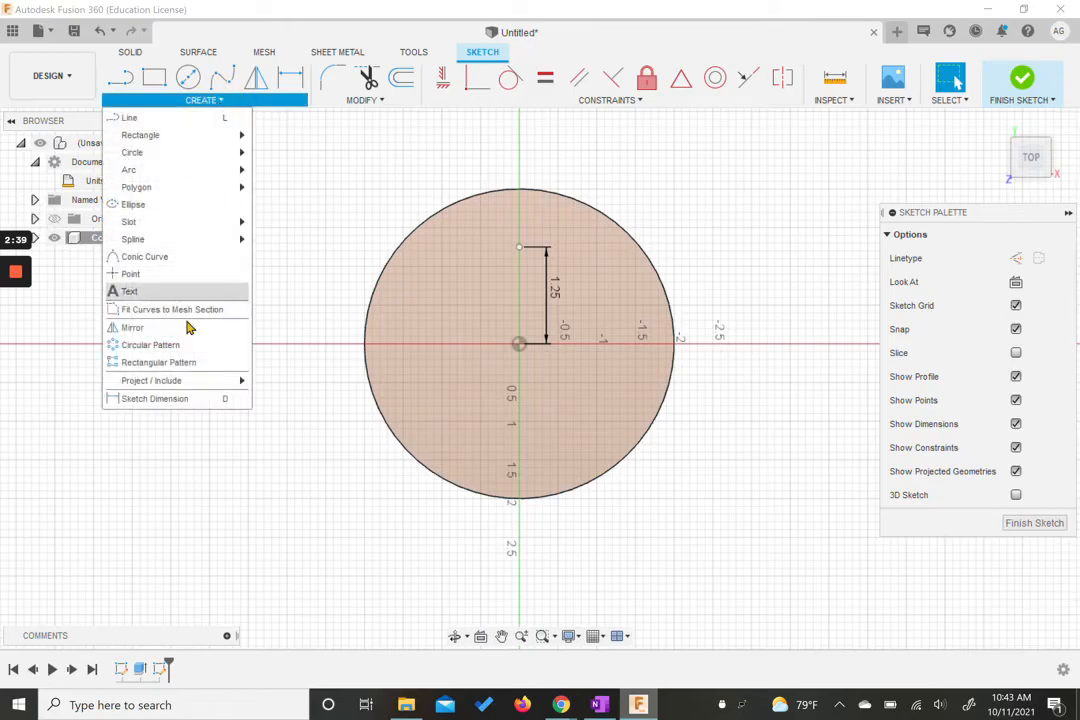
{"action": "left_click", "coordinate": [152, 346]}
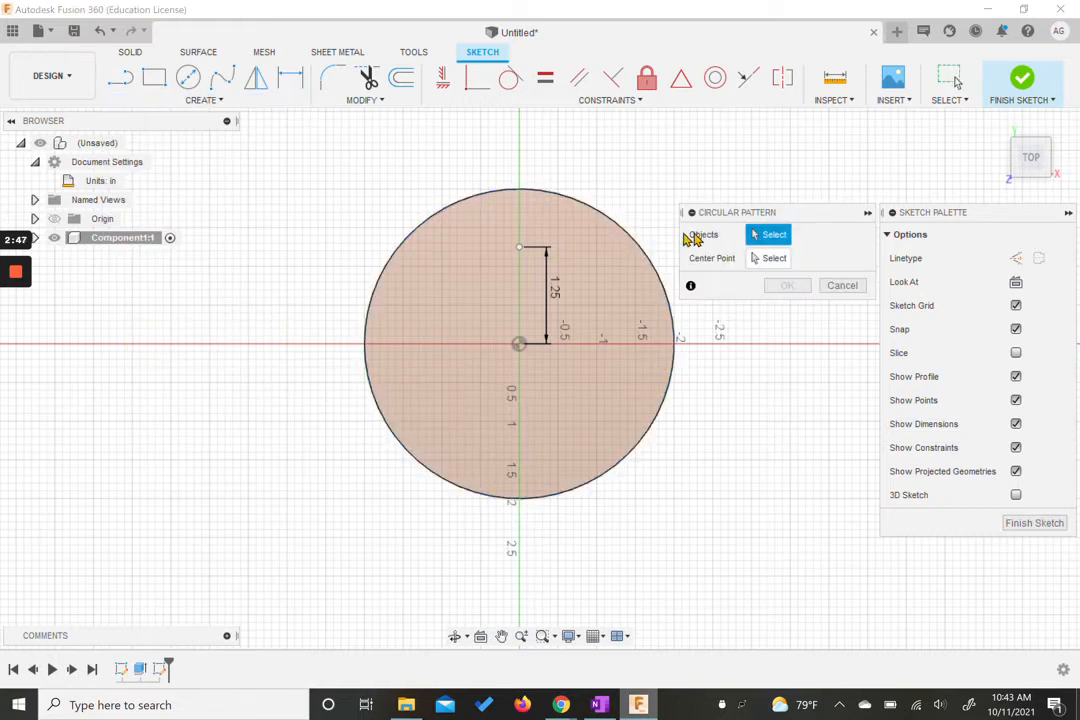
{"action": "left_click", "coordinate": [520, 249]}
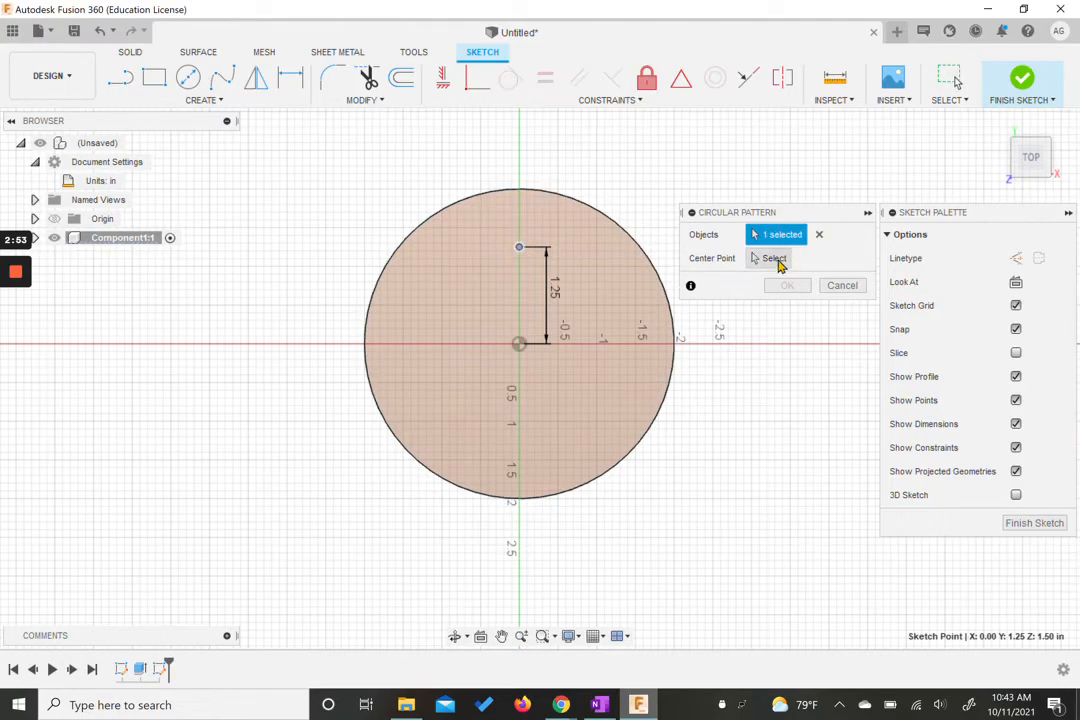
{"action": "left_click", "coordinate": [757, 262]}
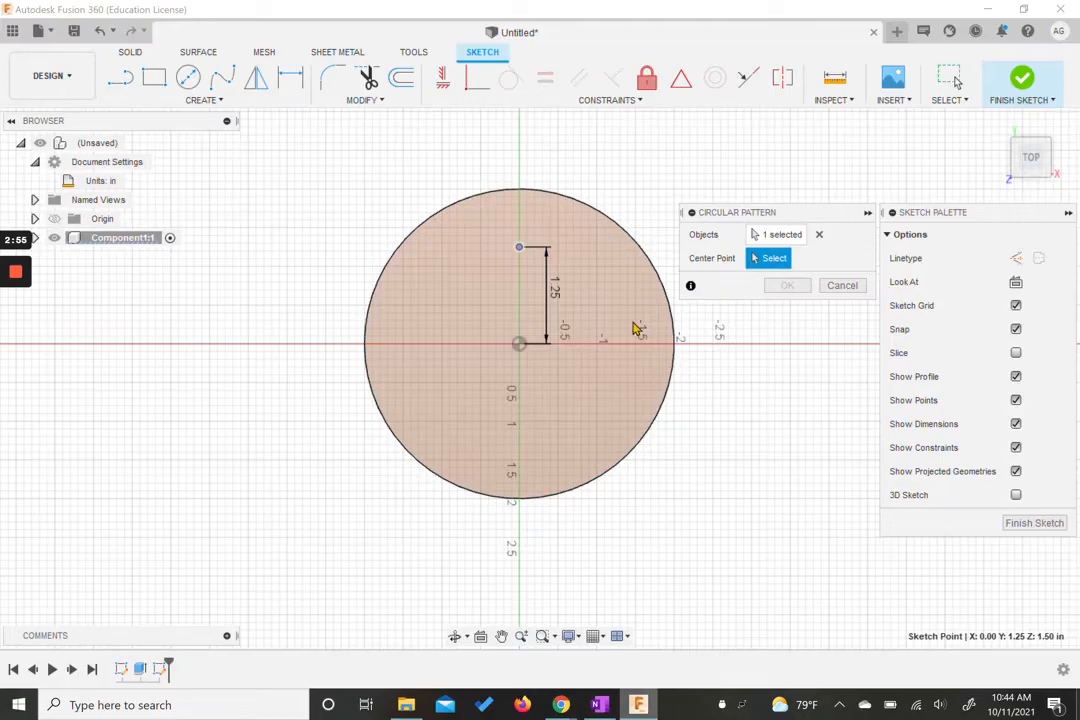
{"action": "left_click", "coordinate": [519, 345]}
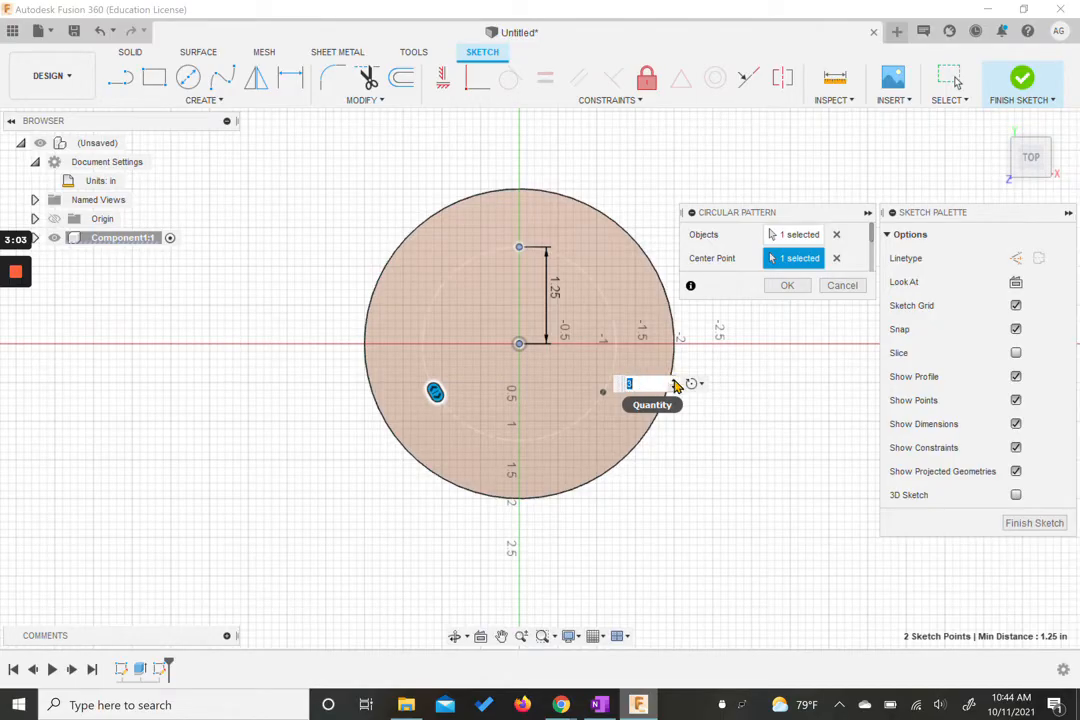
{"action": "left_click", "coordinate": [674, 386]}
{"action": "left_click", "coordinate": [674, 381]}
{"action": "left_click", "coordinate": [674, 381]}
{"action": "left_click_drag", "start_coordinate": [640, 385], "coordinate": [619, 386]}
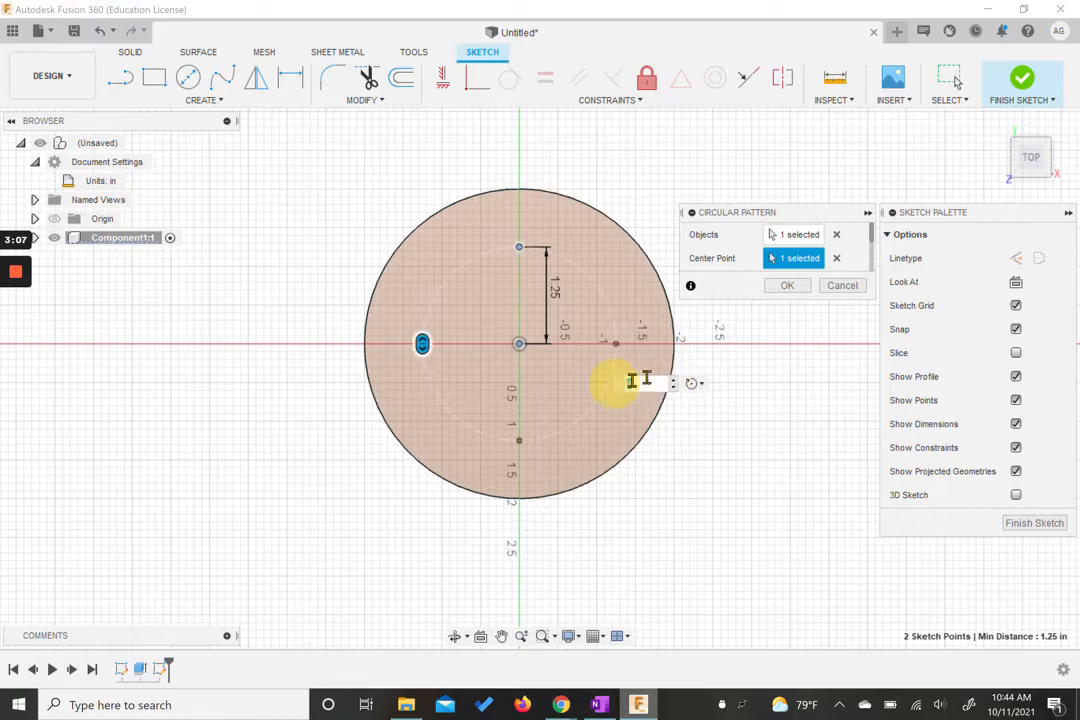
{"action": "type", "text": "5"}
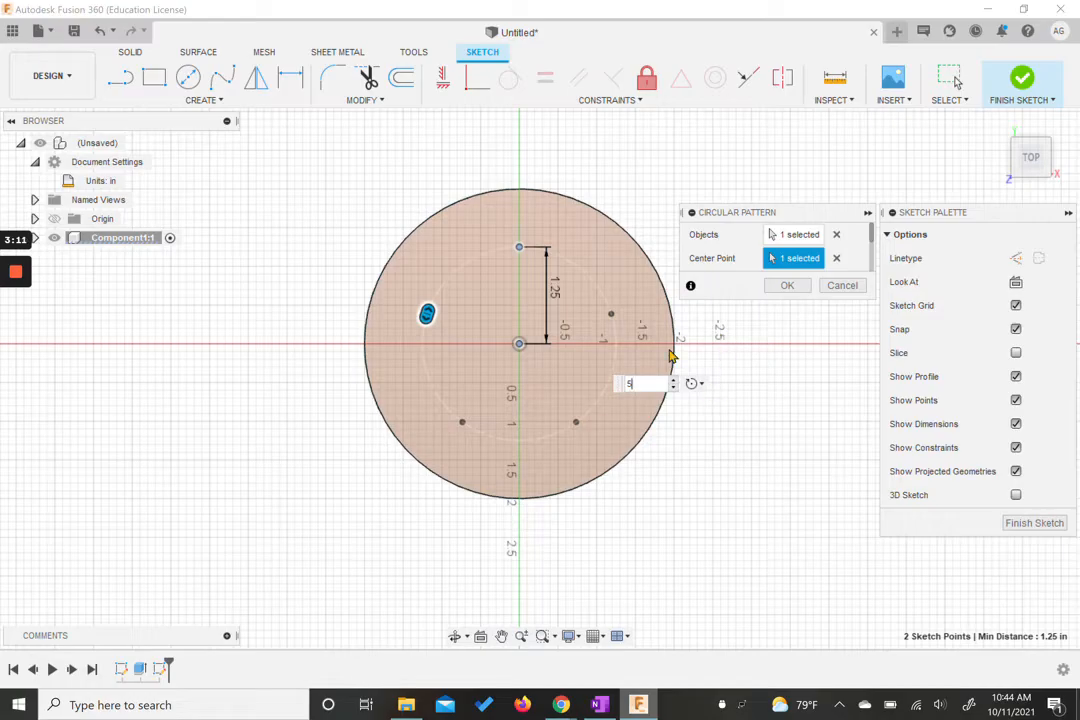
{"action": "mouse_move", "coordinate": [425, 316]}
{"action": "left_mouse_down"}
{"action": "mouse_move", "coordinate": [434, 371]}
{"action": "mouse_move", "coordinate": [485, 398]}
{"action": "mouse_move", "coordinate": [441, 386]}
{"action": "mouse_move", "coordinate": [437, 320]}
{"action": "left_mouse_up"}
{"action": "scroll", "coordinate": [850, 256], "scroll_direction": "down", "scroll_amount": 2}
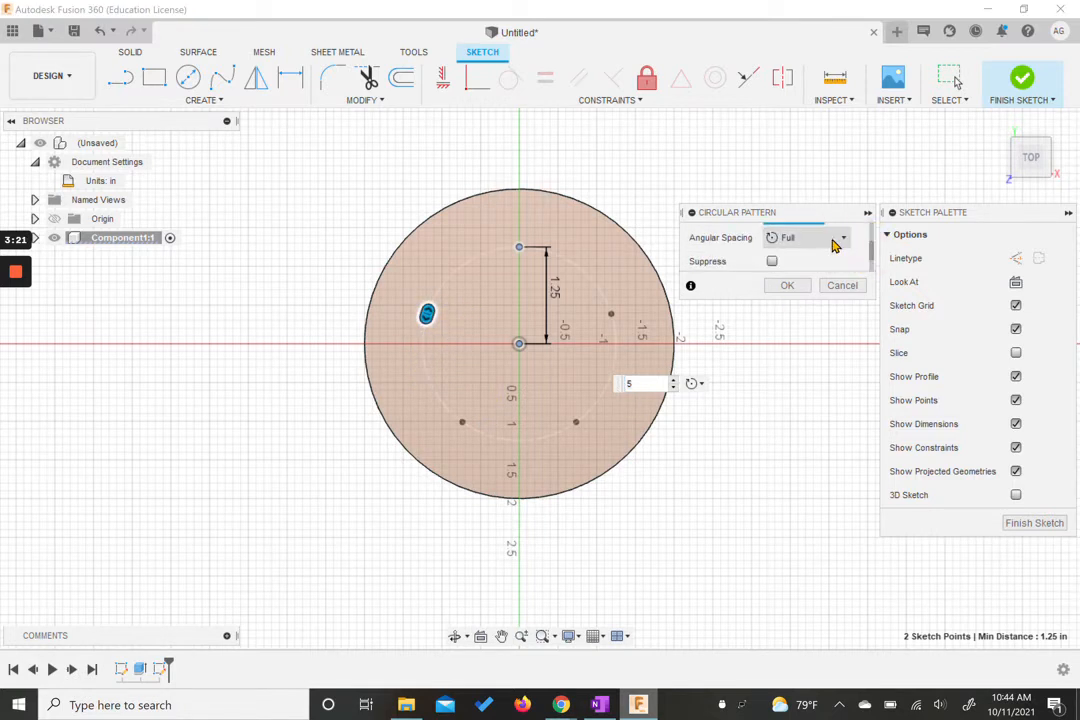
{"action": "left_click", "coordinate": [836, 239]}
{"action": "left_click", "coordinate": [710, 258]}
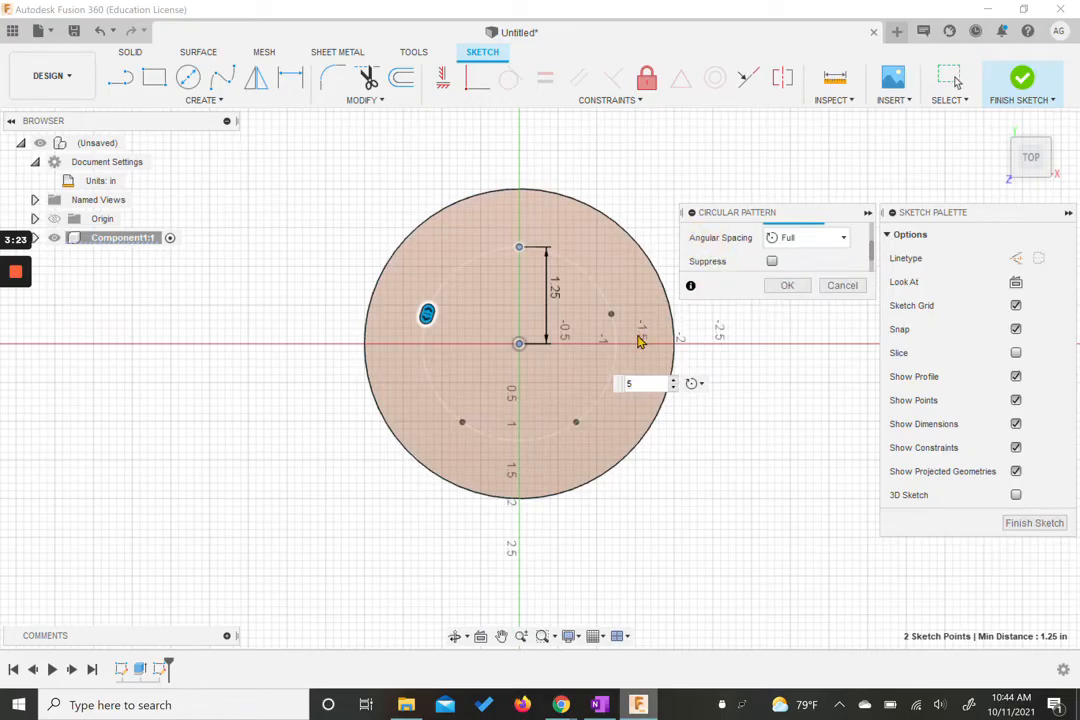
{"action": "left_click", "coordinate": [787, 285]}
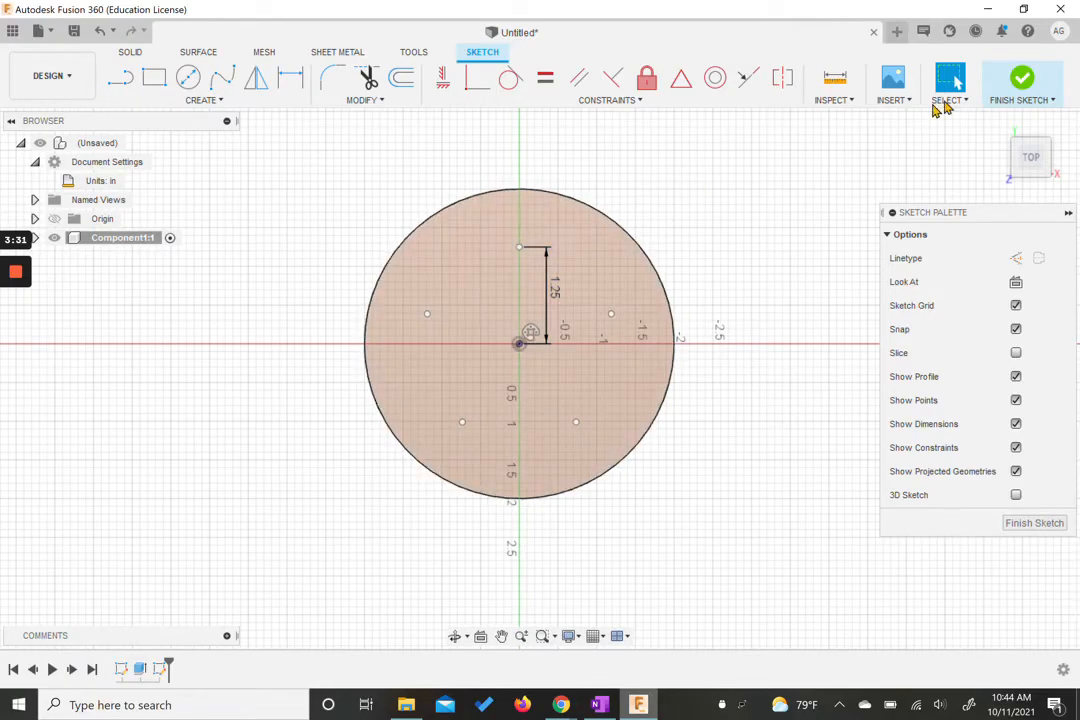
Step: Finish the sketch and start a Hole on the rear-right pattern point of the disc's top face
{"action": "left_click", "coordinate": [1015, 84]}
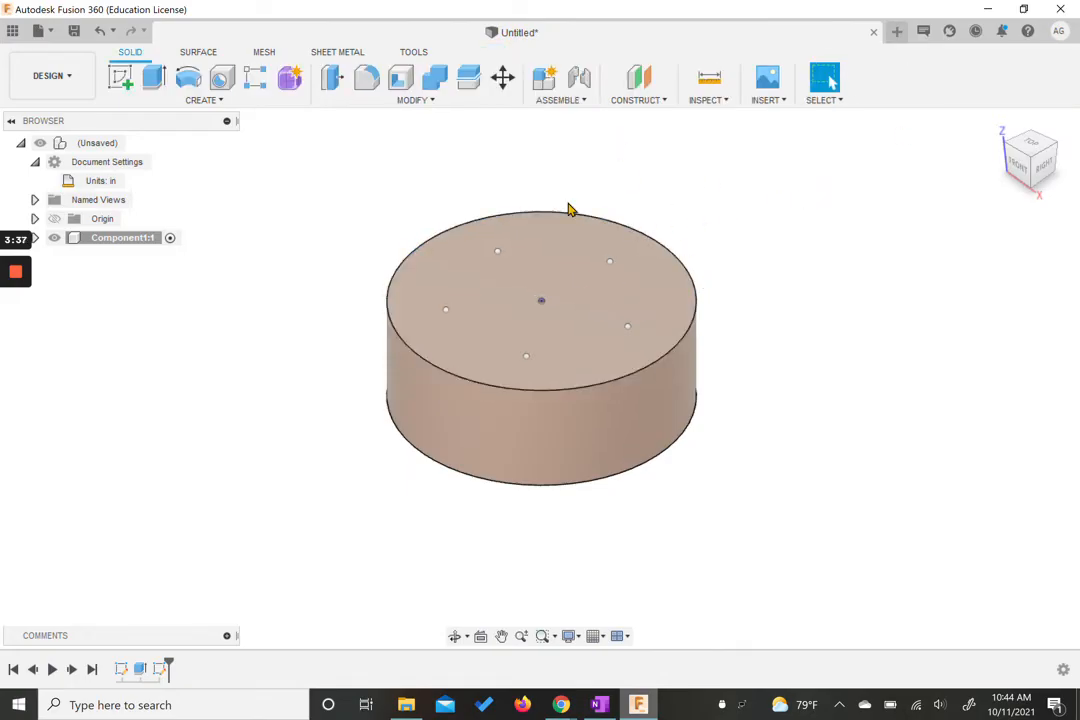
{"action": "left_click", "coordinate": [222, 80]}
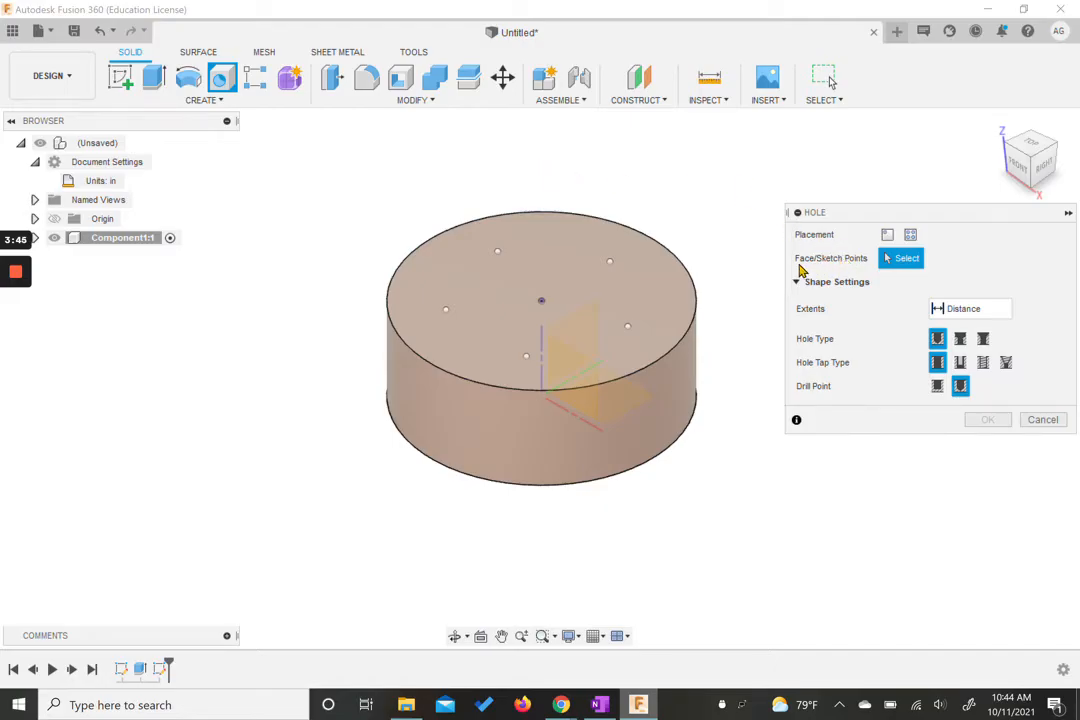
{"action": "left_click", "coordinate": [610, 263]}
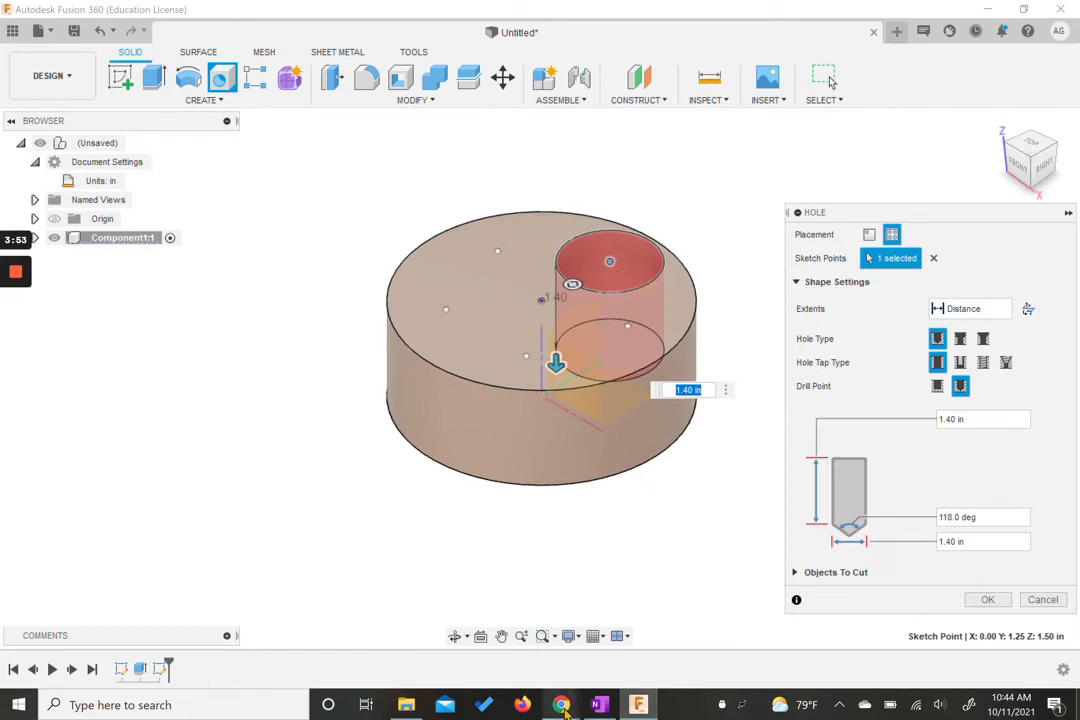
Step: Switch to the browser to review the through-hole example in the reference instructions, then return to Fusion 360
{"action": "mouse_move", "coordinate": [561, 705]}
{"action": "left_click", "coordinate": [470, 615]}
{"action": "scroll", "coordinate": [447, 537], "scroll_direction": "down", "scroll_amount": 5}
{"action": "scroll", "coordinate": [447, 537], "scroll_direction": "down", "scroll_amount": 15}
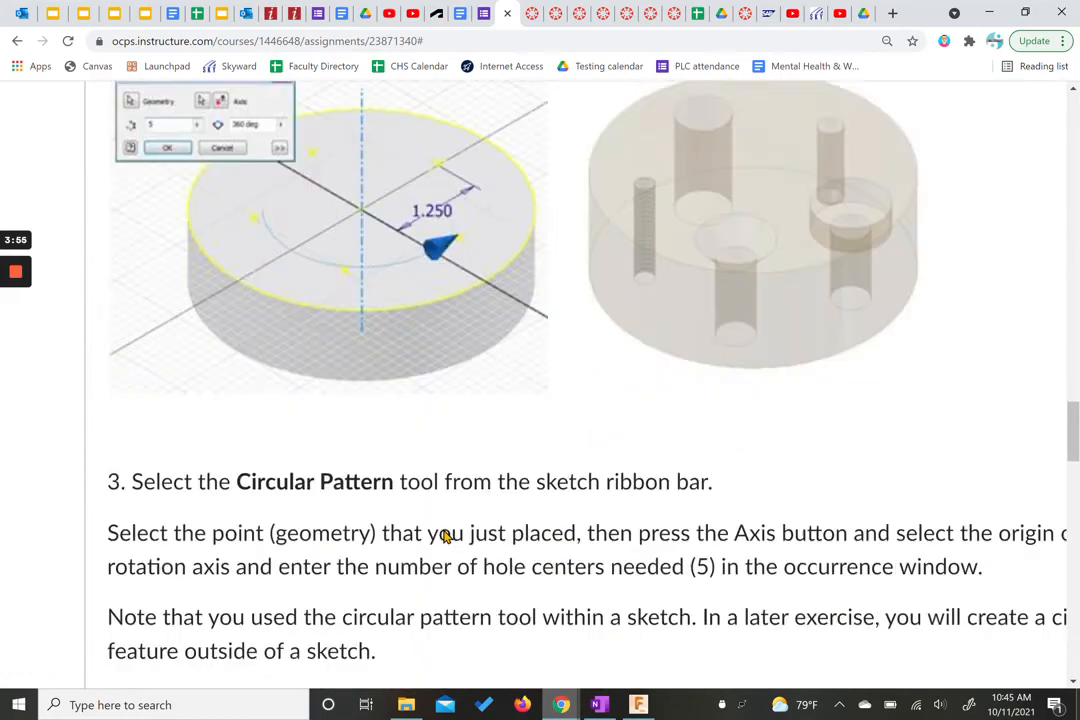
{"action": "scroll", "coordinate": [444, 530], "scroll_direction": "down", "scroll_amount": 3}
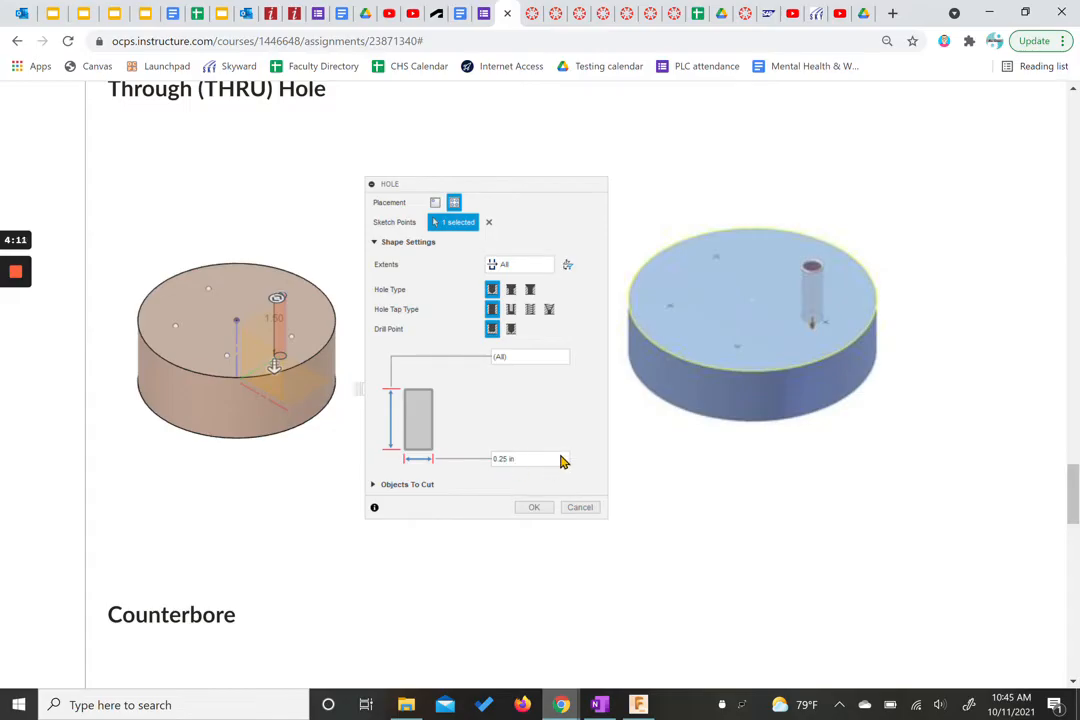
{"action": "left_click", "coordinate": [637, 705]}
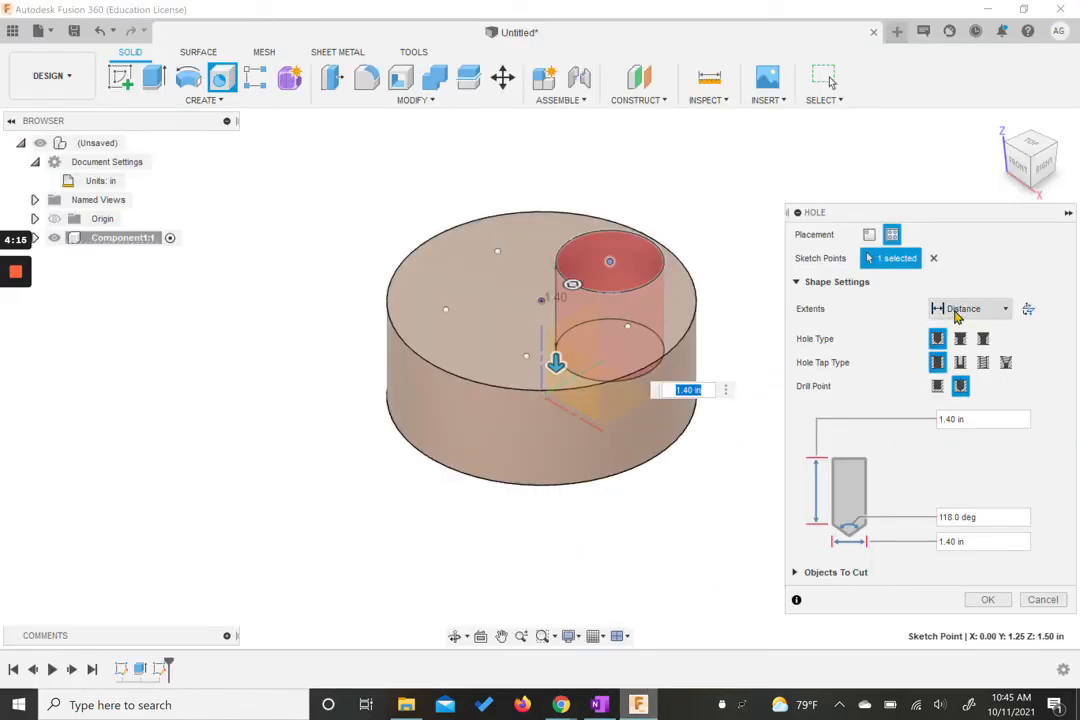
Step: Make the hole a through-all simple hole with a flat drill point and 0.25 in diameter, and confirm it
{"action": "left_click", "coordinate": [955, 311]}
{"action": "left_click", "coordinate": [958, 359]}
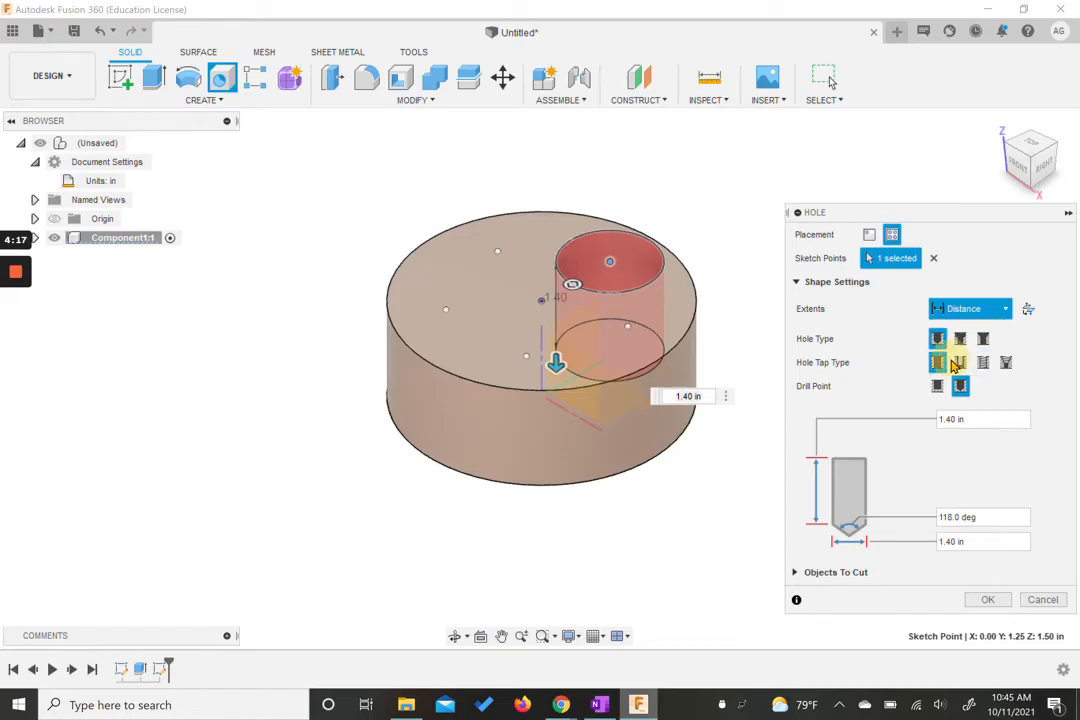
{"action": "left_click", "coordinate": [937, 386]}
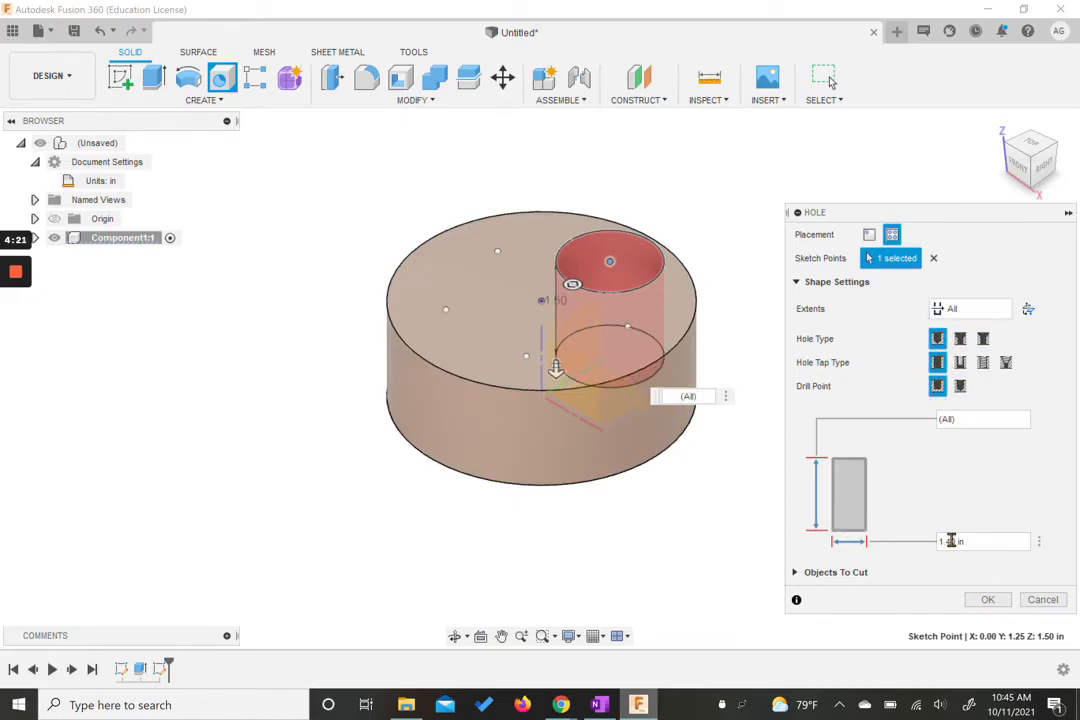
{"action": "left_click_drag", "start_coordinate": [953, 540], "coordinate": [916, 547]}
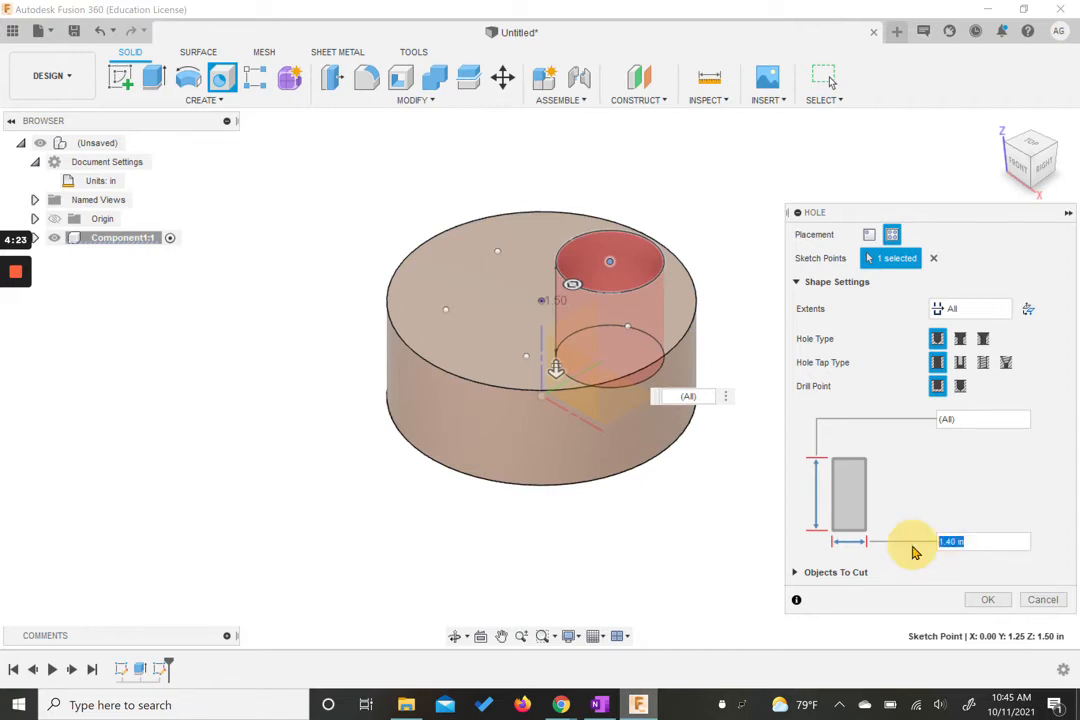
{"action": "type", "text": "0.2"}
{"action": "key", "text": "Return"}
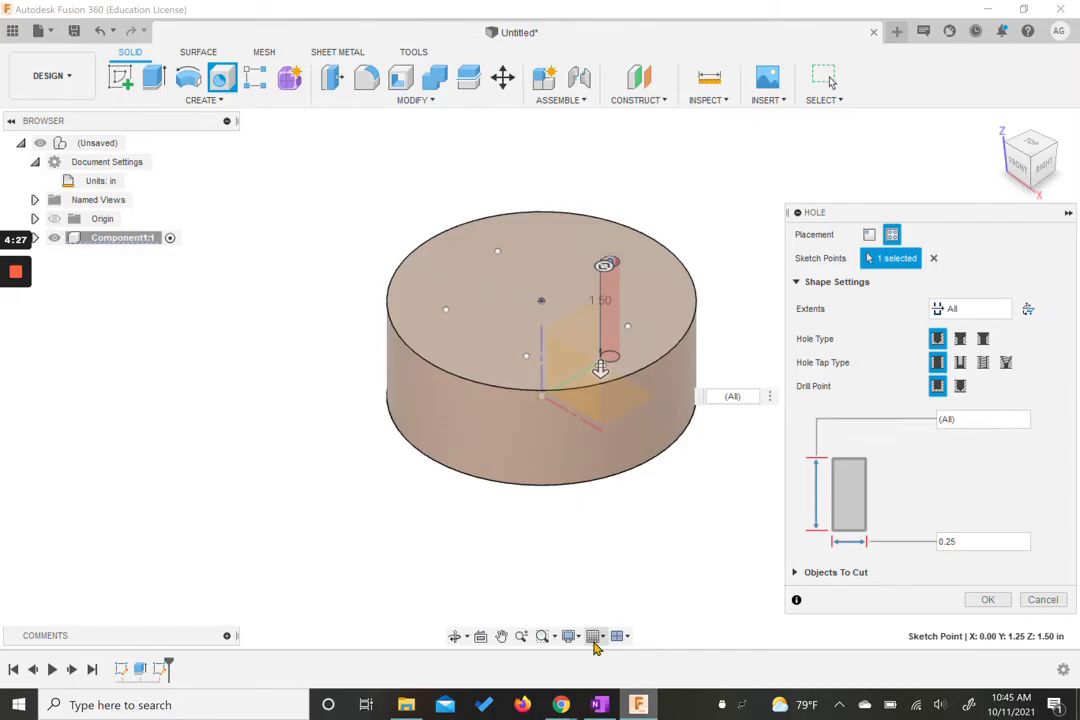
{"action": "mouse_move", "coordinate": [561, 705]}
{"action": "left_click", "coordinate": [482, 646]}
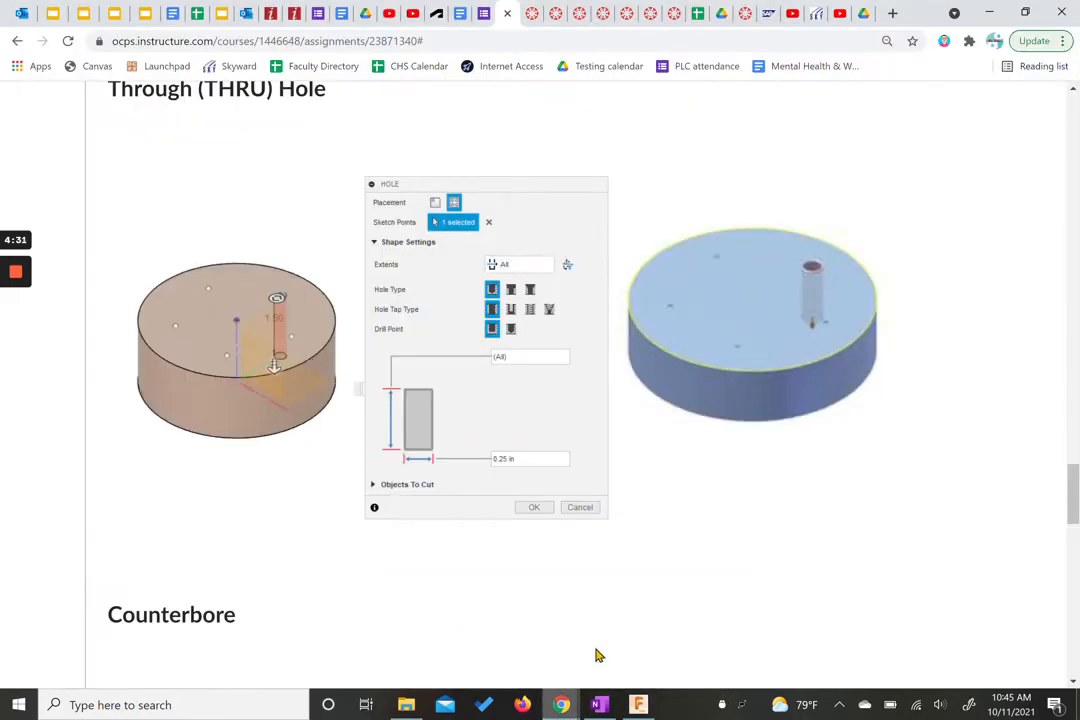
{"action": "mouse_move", "coordinate": [638, 705]}
{"action": "left_click", "coordinate": [700, 600]}
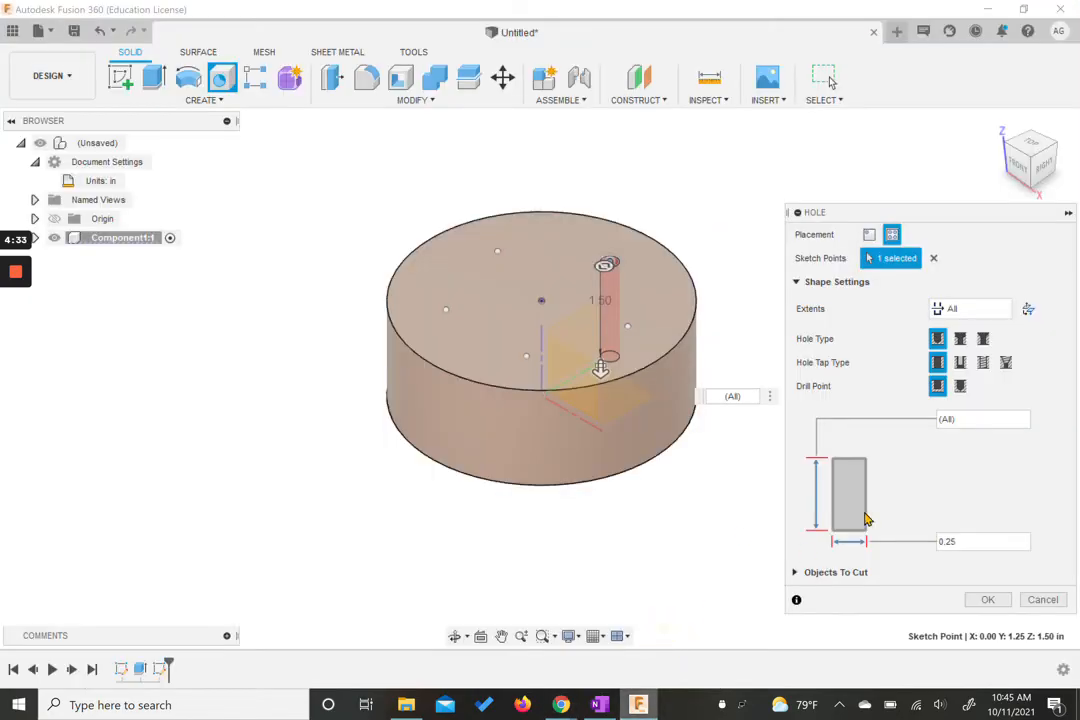
{"action": "left_click", "coordinate": [983, 600]}
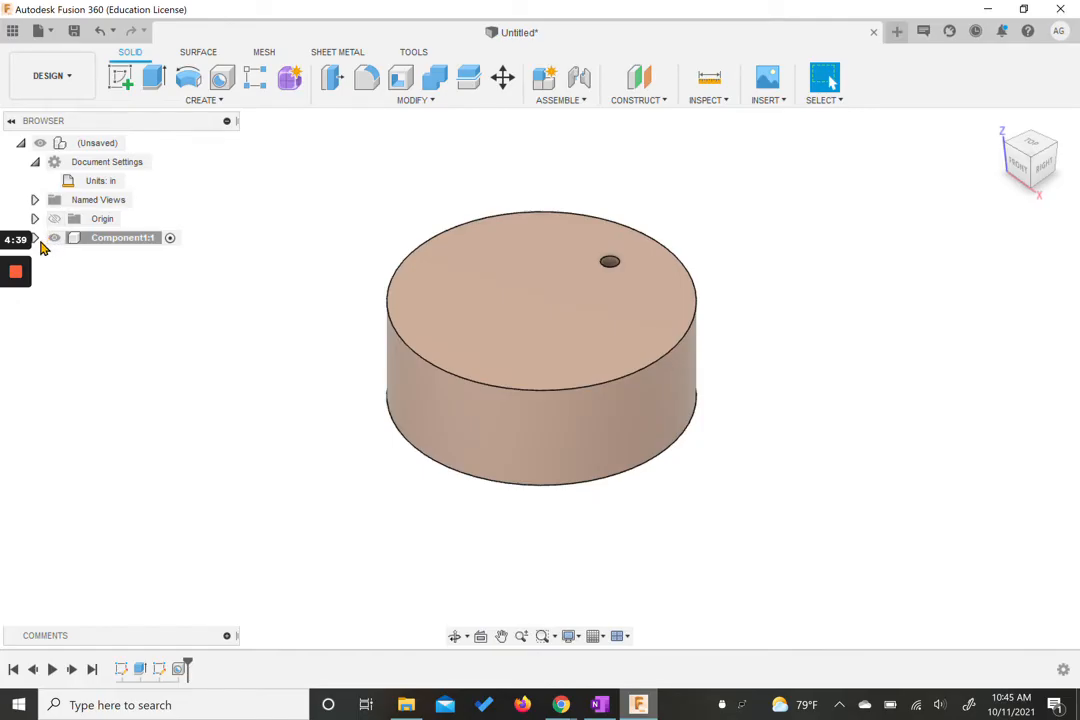
Step: Expand the component's sketches and turn Sketch2's visibility back on to show the pattern points
{"action": "left_click", "coordinate": [35, 238]}
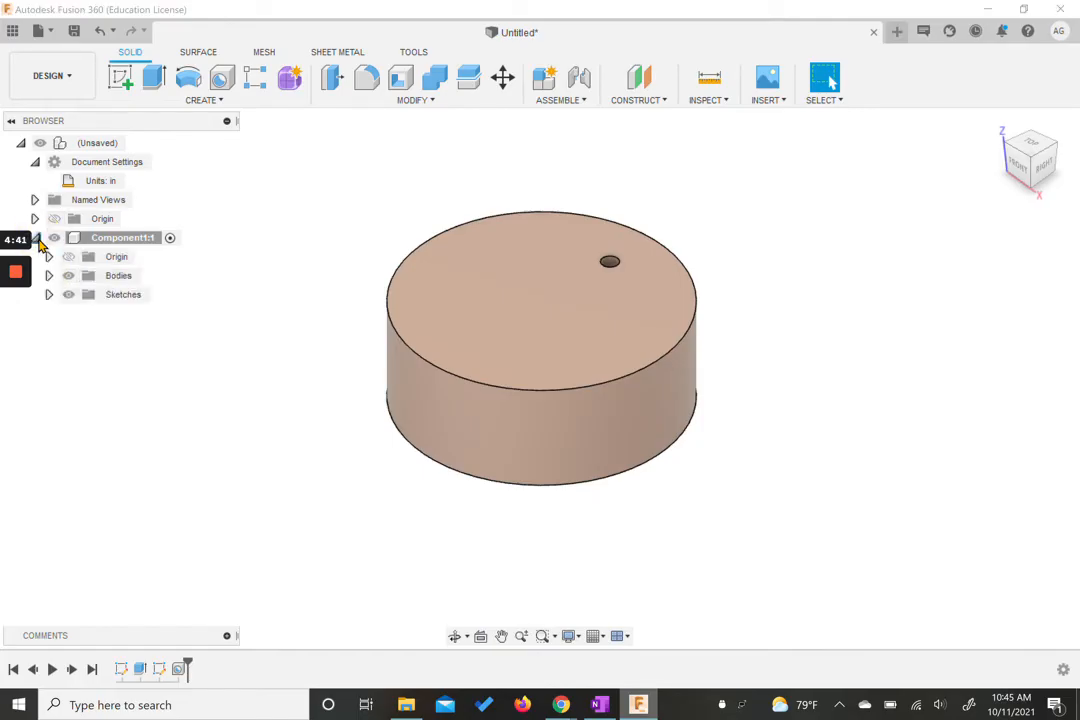
{"action": "left_click", "coordinate": [49, 295]}
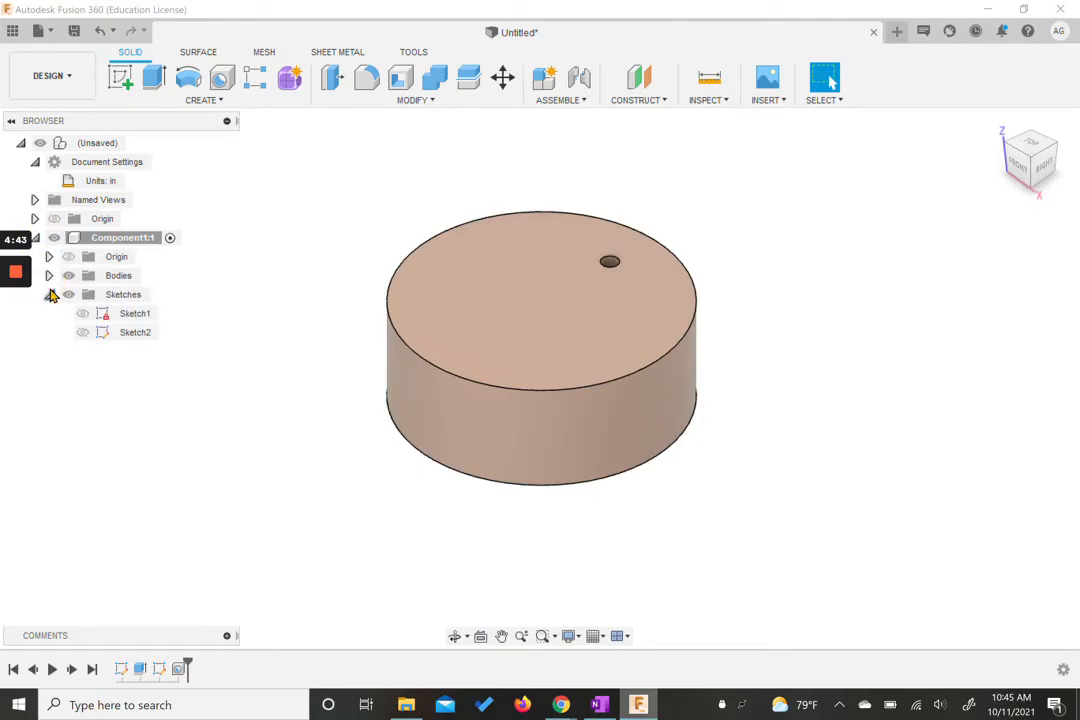
{"action": "left_click", "coordinate": [87, 336]}
{"action": "left_click", "coordinate": [83, 334]}
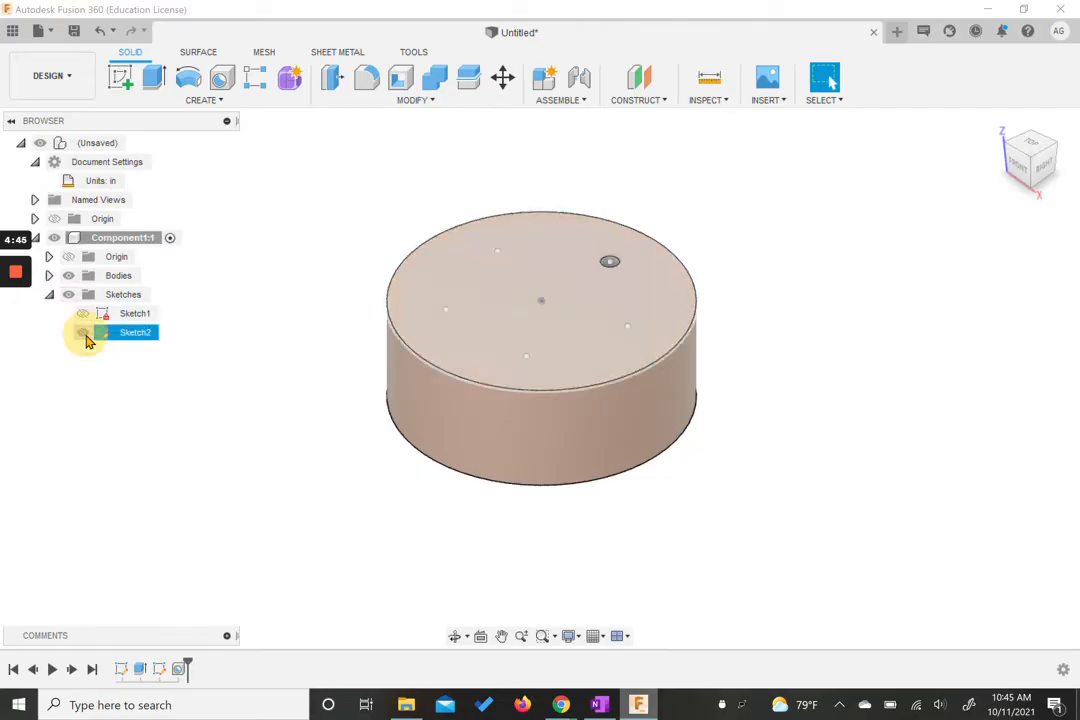
{"action": "left_click", "coordinate": [85, 336]}
{"action": "left_click", "coordinate": [83, 334]}
{"action": "left_click", "coordinate": [83, 334]}
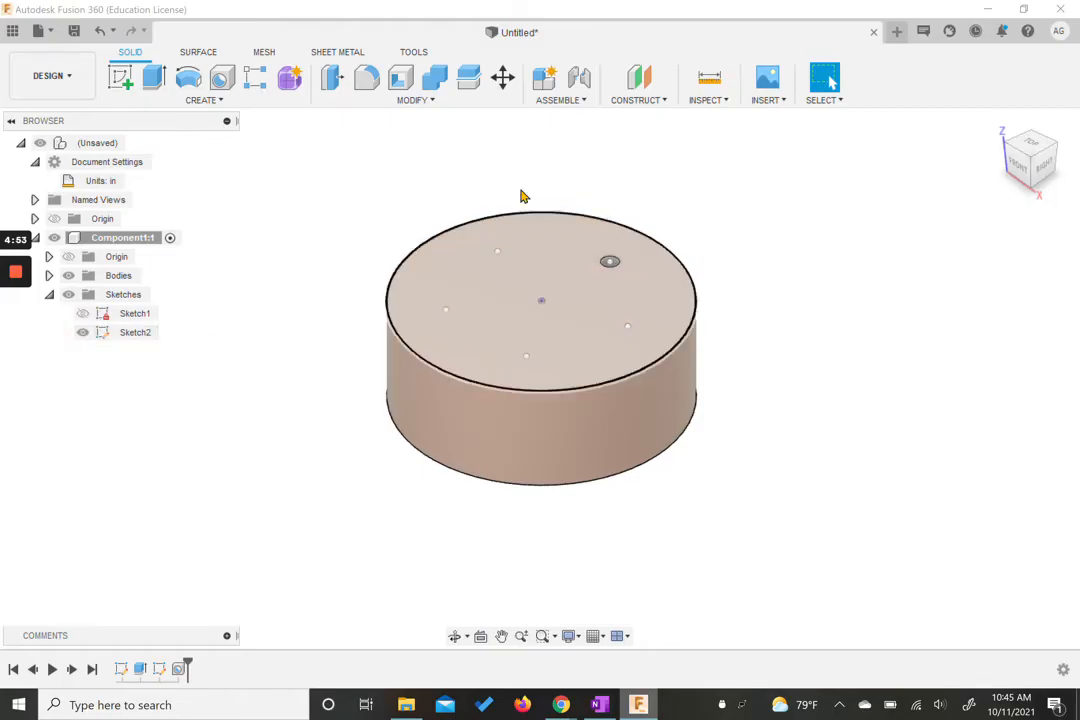
Step: Start a new Hole on the right-hand pattern point and review the counterbore example in the browser reference
{"action": "left_click", "coordinate": [222, 77]}
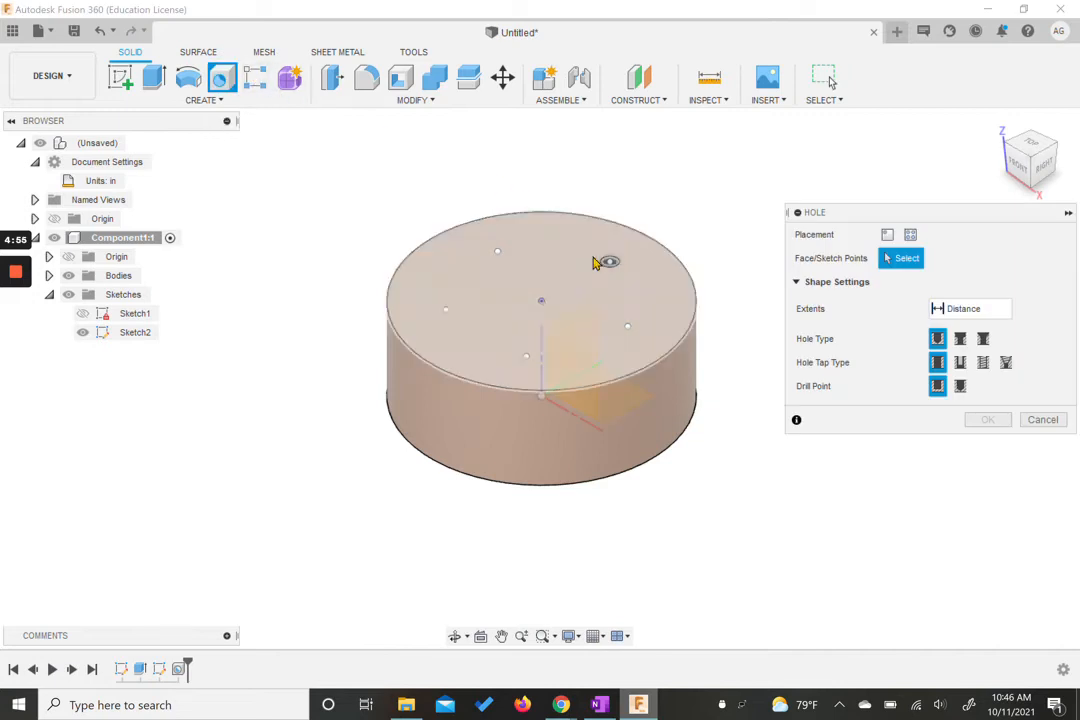
{"action": "left_click", "coordinate": [628, 333]}
{"action": "mouse_move", "coordinate": [561, 705]}
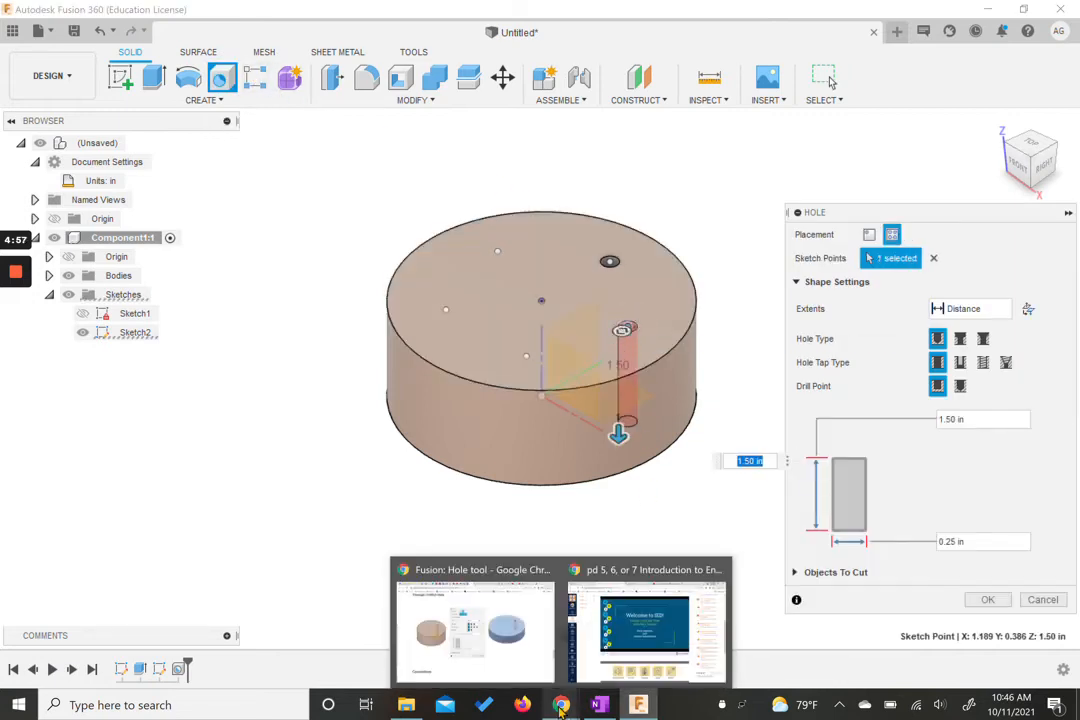
{"action": "left_click", "coordinate": [526, 653]}
{"action": "scroll", "coordinate": [489, 352], "scroll_direction": "down", "scroll_amount": 5}
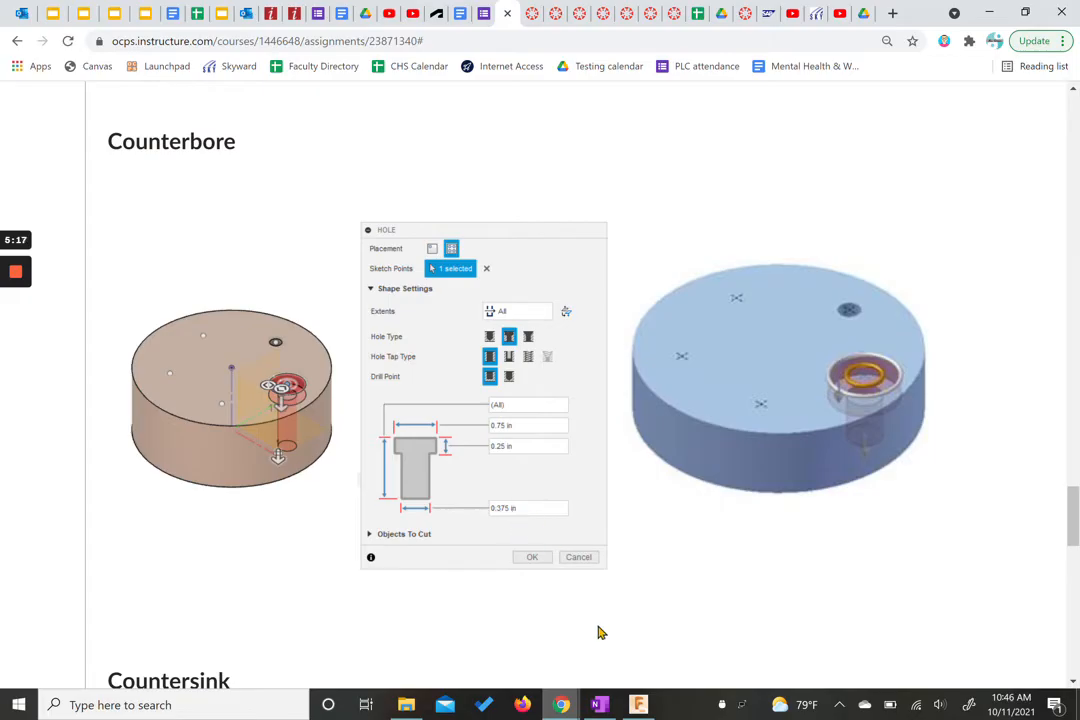
{"action": "left_click", "coordinate": [638, 705]}
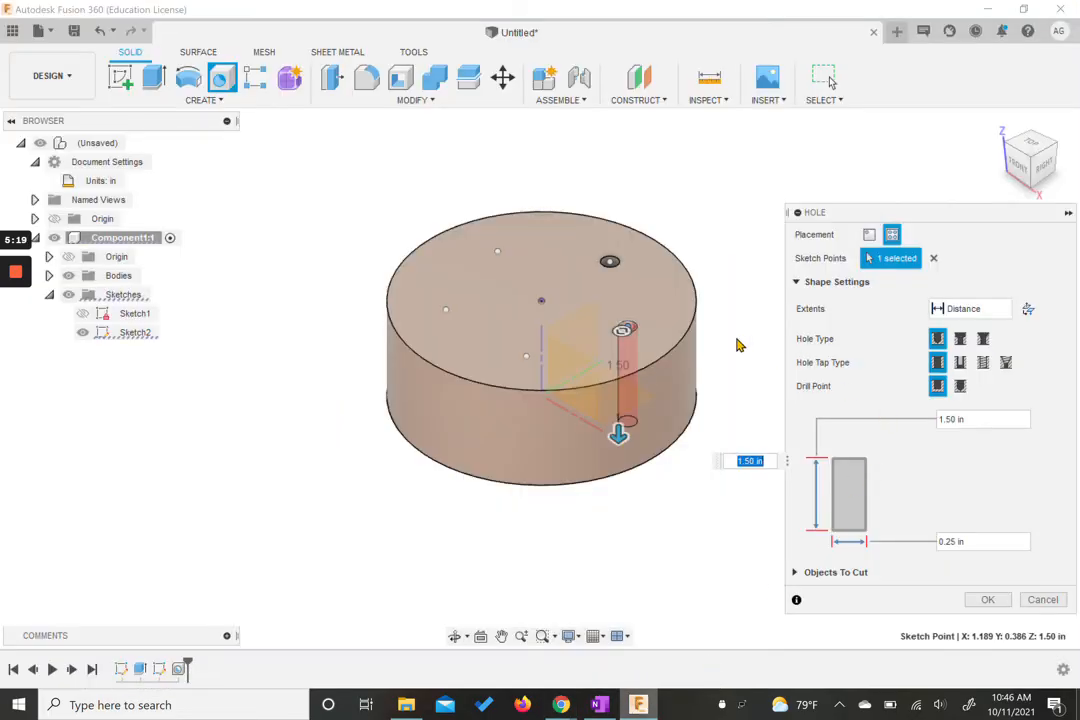
Step: Set the hole to extend through all as a counterbore type, checking the reference sizes in the browser
{"action": "left_click", "coordinate": [957, 310]}
{"action": "left_click", "coordinate": [940, 368]}
{"action": "left_click", "coordinate": [962, 339]}
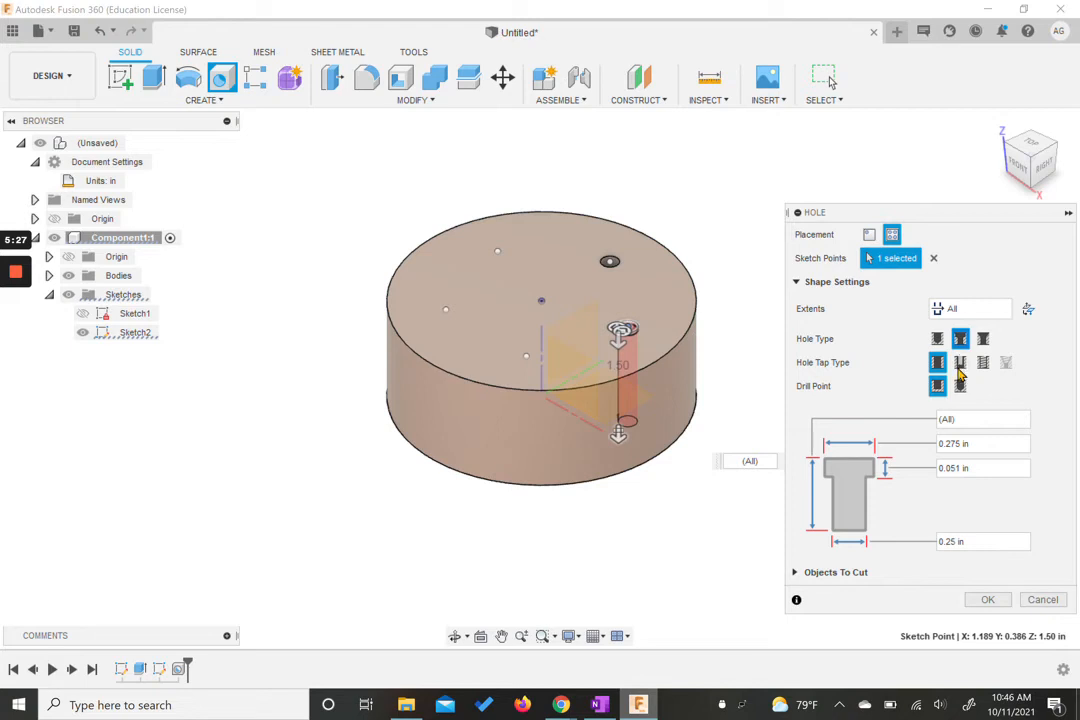
{"action": "left_click_drag", "start_coordinate": [972, 444], "coordinate": [915, 447]}
{"action": "left_click", "coordinate": [560, 705]}
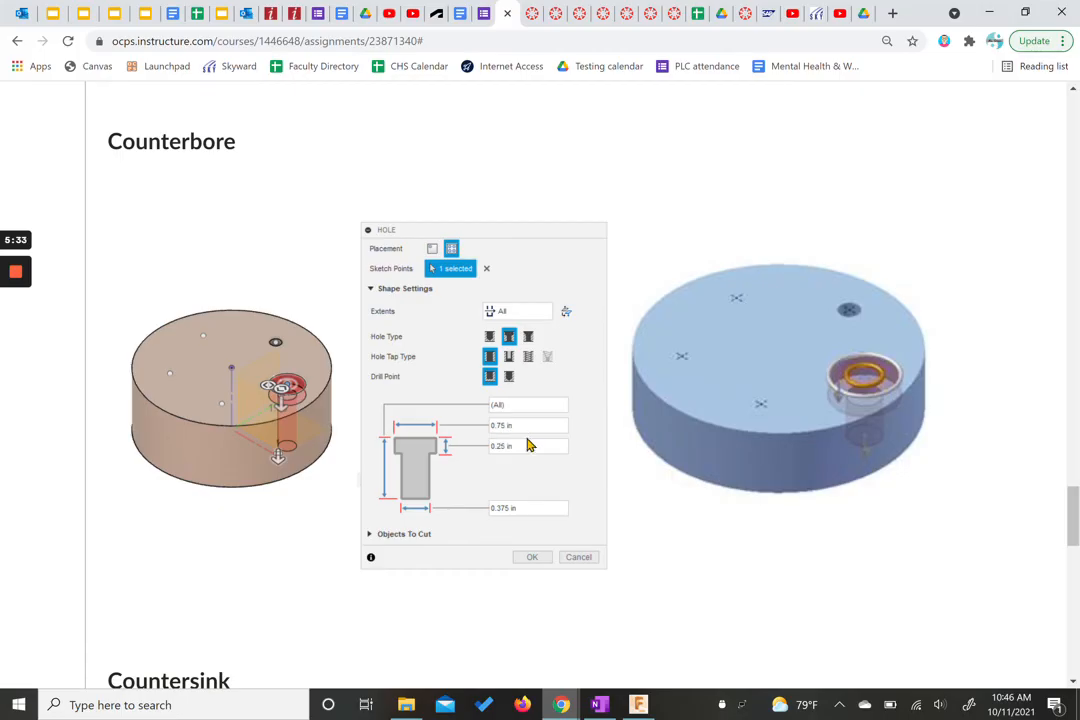
{"action": "left_click", "coordinate": [637, 705]}
Step: Set the counterbore diameter to 0.75 in, counterbore depth to 0.25 in and hole diameter to 0.375 in
{"action": "left_click", "coordinate": [955, 443]}
{"action": "type", "text": "0"}
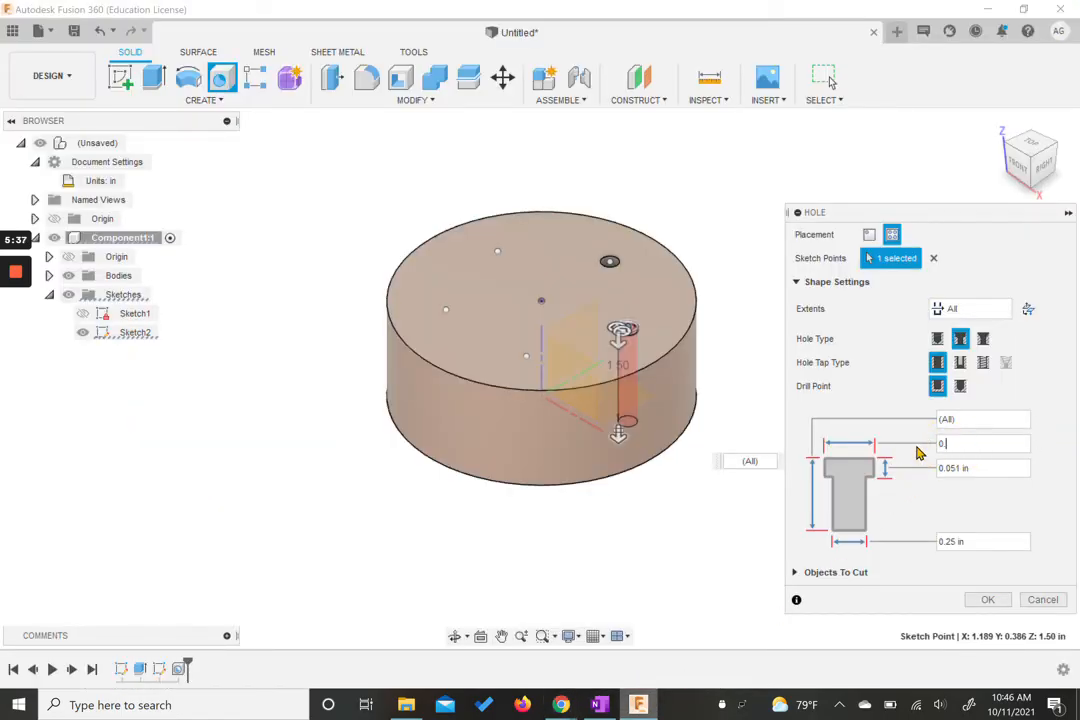
{"action": "type", "text": ".75"}
{"action": "left_click", "coordinate": [980, 467]}
{"action": "type", "text": "0.25"}
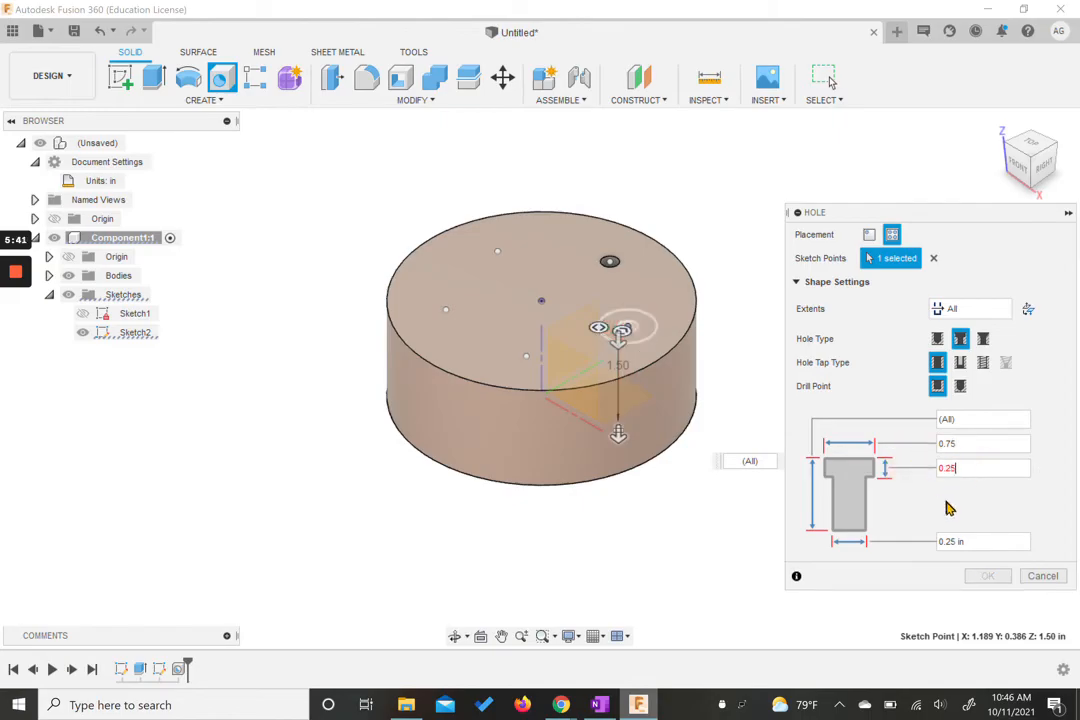
{"action": "left_click", "coordinate": [933, 543]}
{"action": "type", "text": "0.375"}
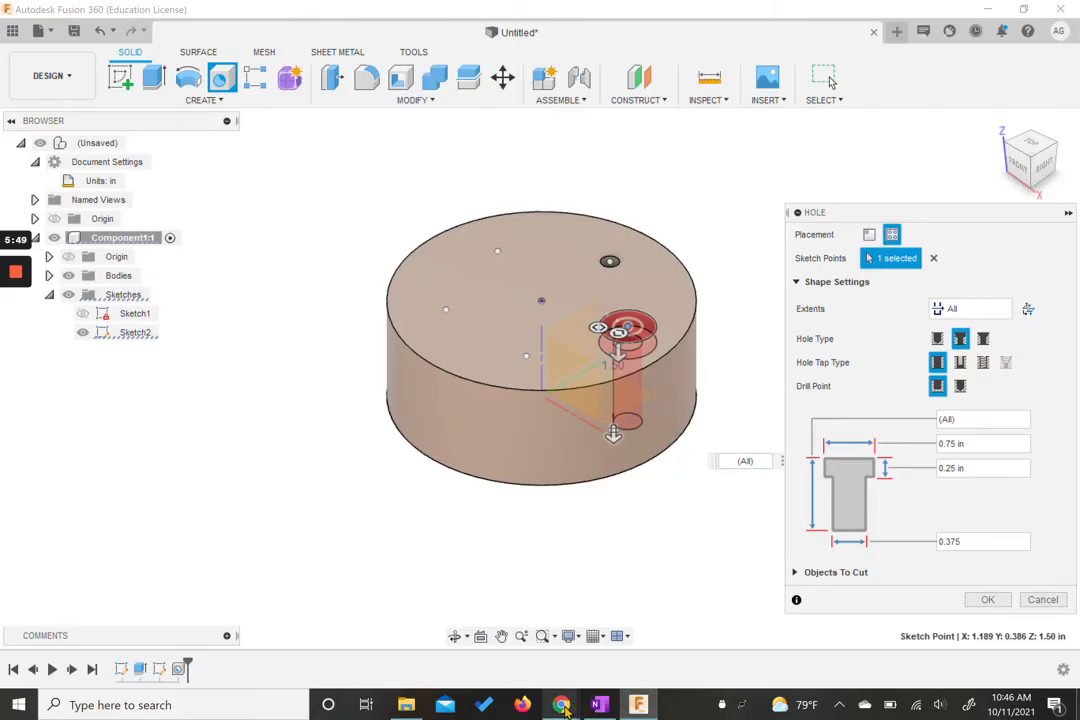
Step: Compare the sizes with the counterbore reference in the browser and confirm the counterbore hole
{"action": "mouse_move", "coordinate": [561, 705]}
{"action": "left_click", "coordinate": [496, 600]}
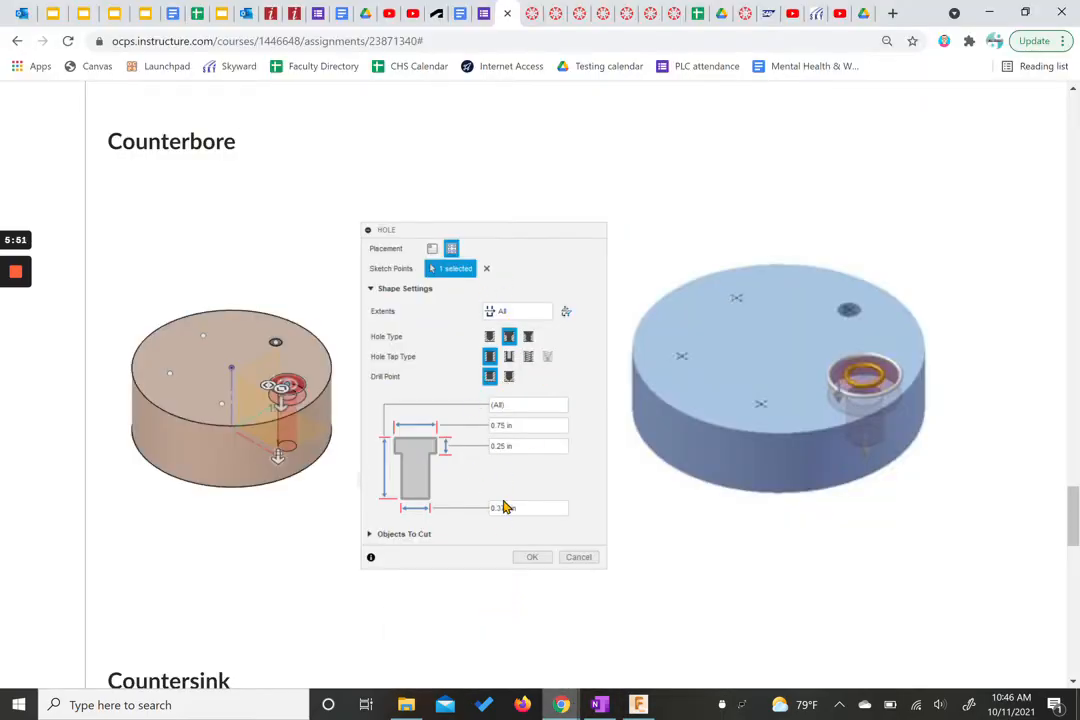
{"action": "mouse_move", "coordinate": [638, 705]}
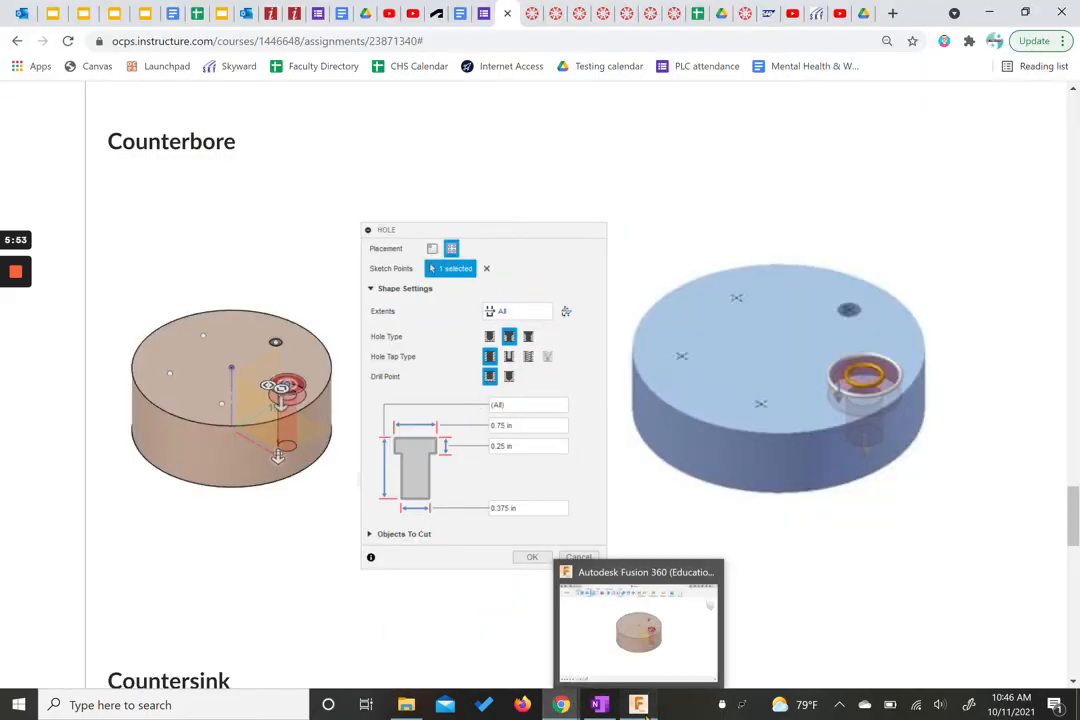
{"action": "left_click", "coordinate": [639, 638]}
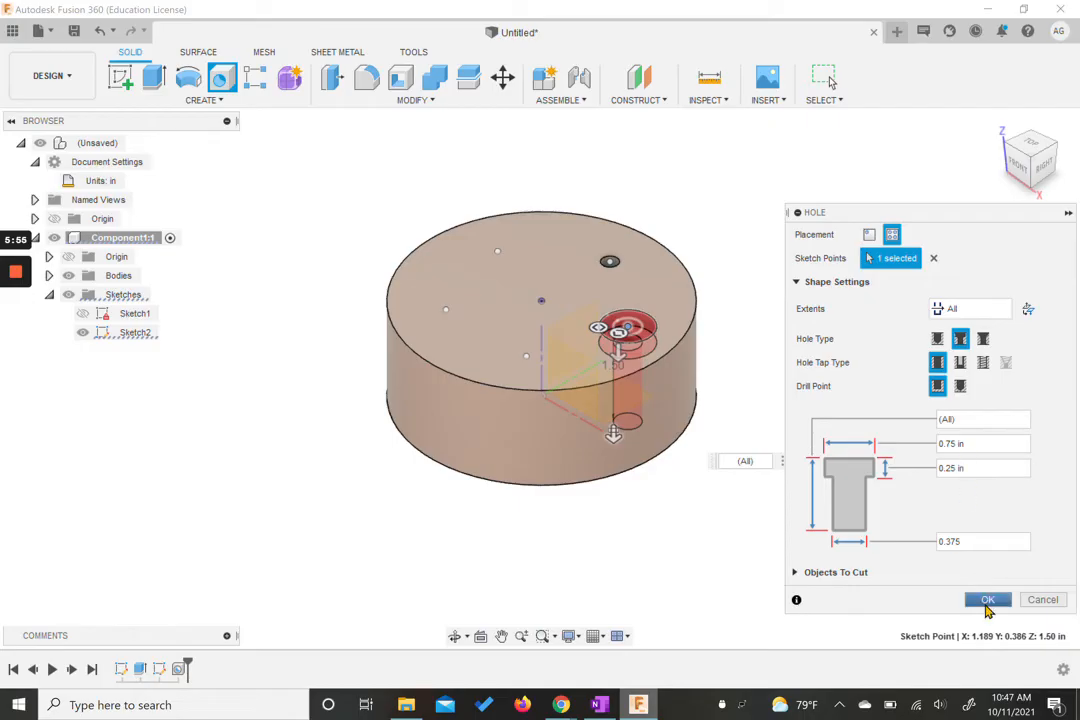
{"action": "left_click", "coordinate": [987, 599]}
Step: Review the countersink example and its hole settings in the browser reference
{"action": "left_click", "coordinate": [563, 705]}
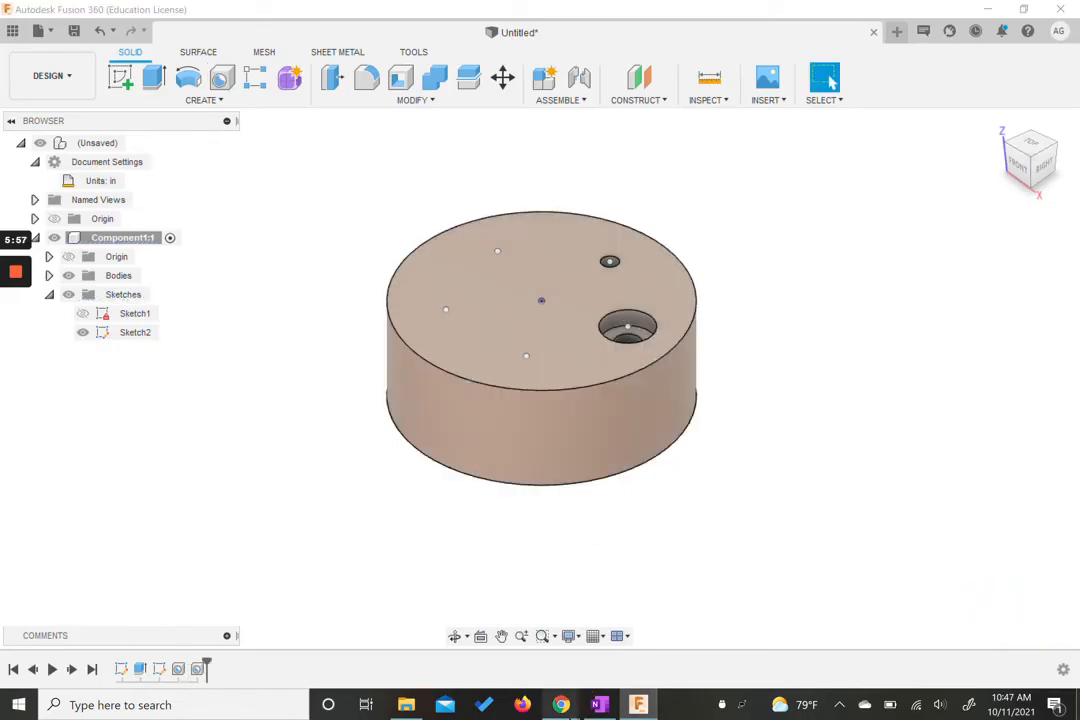
{"action": "left_click", "coordinate": [464, 623]}
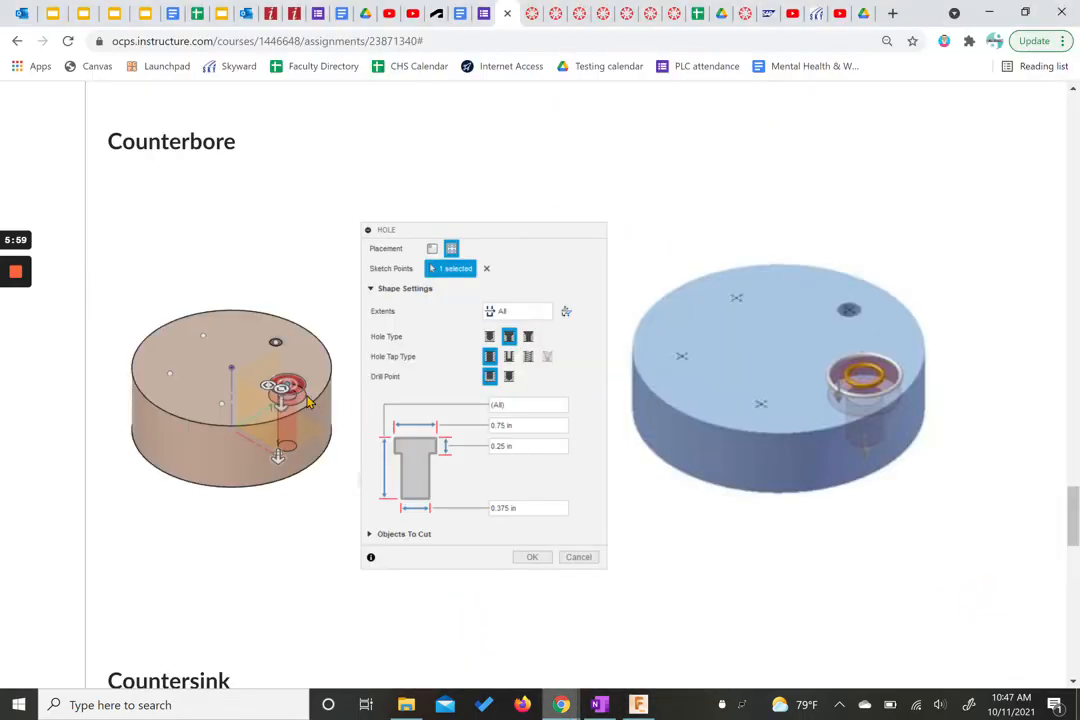
{"action": "scroll", "coordinate": [501, 426], "scroll_direction": "down", "scroll_amount": 6}
{"action": "scroll", "coordinate": [503, 427], "scroll_direction": "up", "scroll_amount": 1}
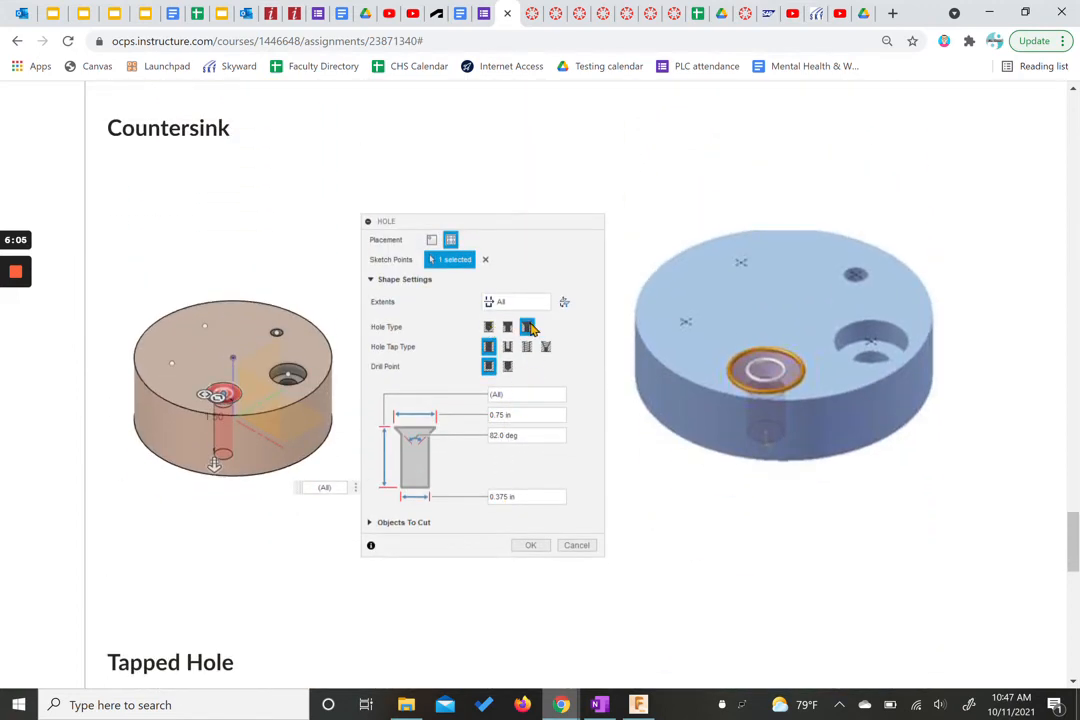
{"action": "left_click", "coordinate": [502, 301]}
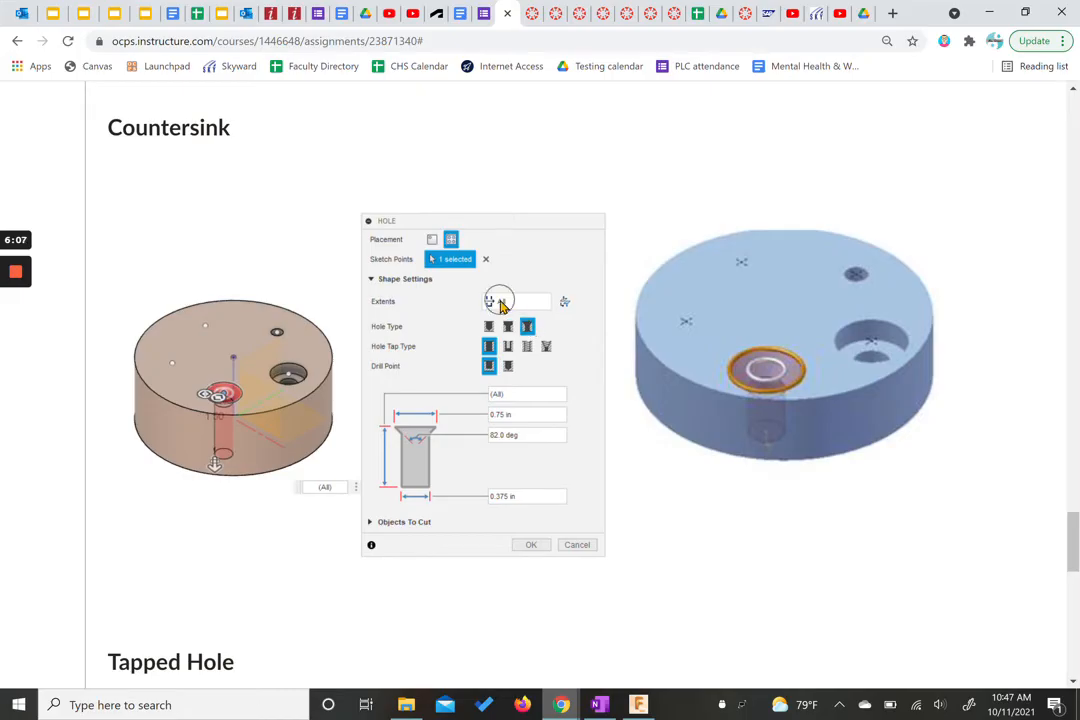
{"action": "left_click", "coordinate": [529, 327]}
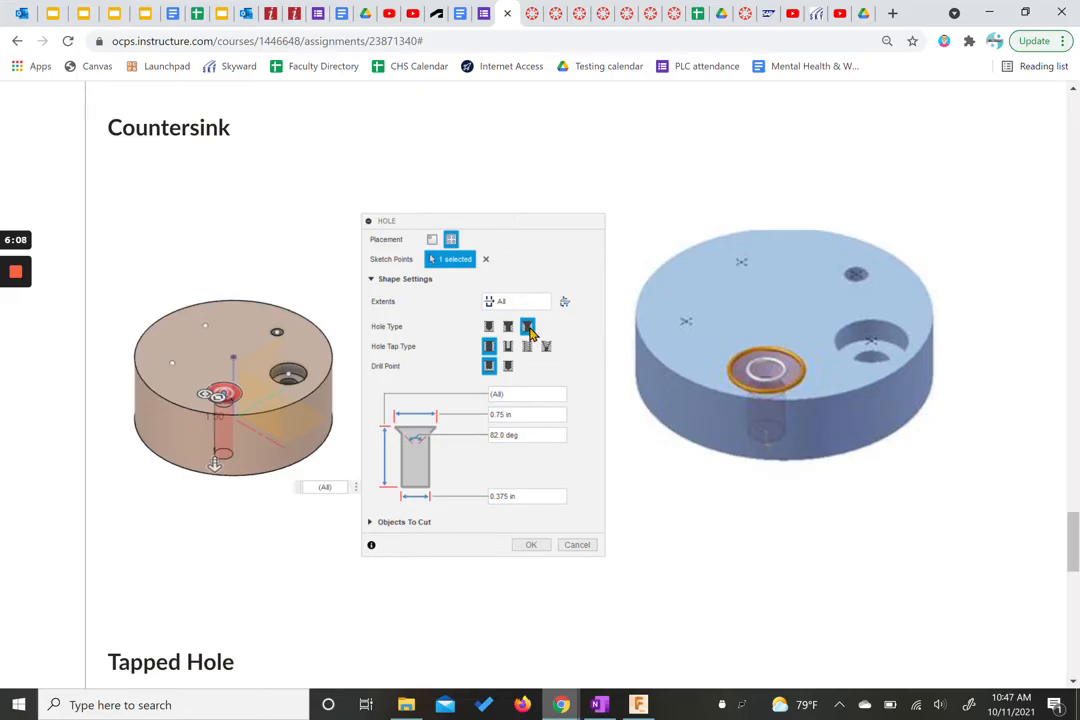
{"action": "left_click", "coordinate": [502, 436]}
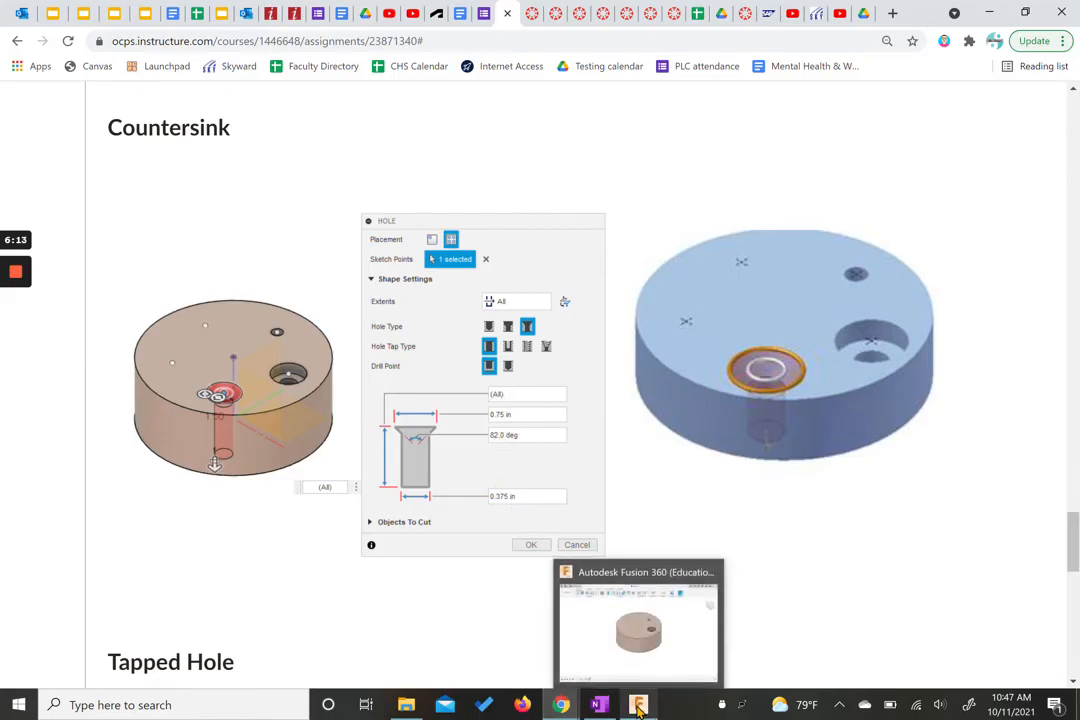
{"action": "left_click", "coordinate": [650, 640]}
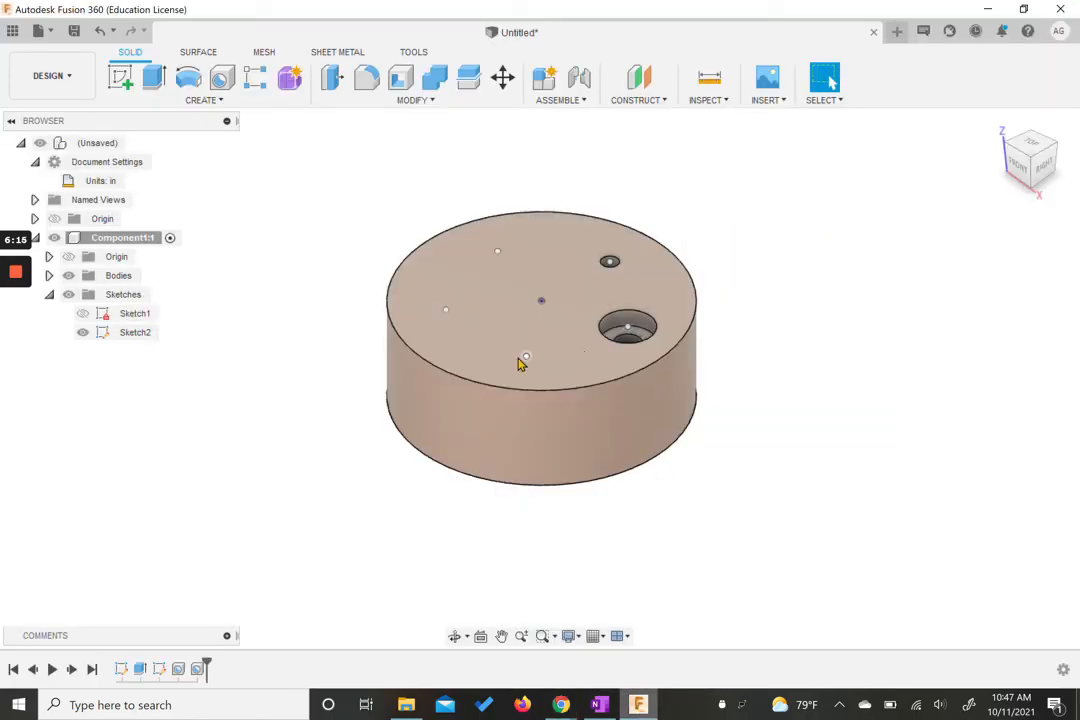
Step: Start a new Hole on the front pattern point and set it to extend through all
{"action": "left_click", "coordinate": [222, 79]}
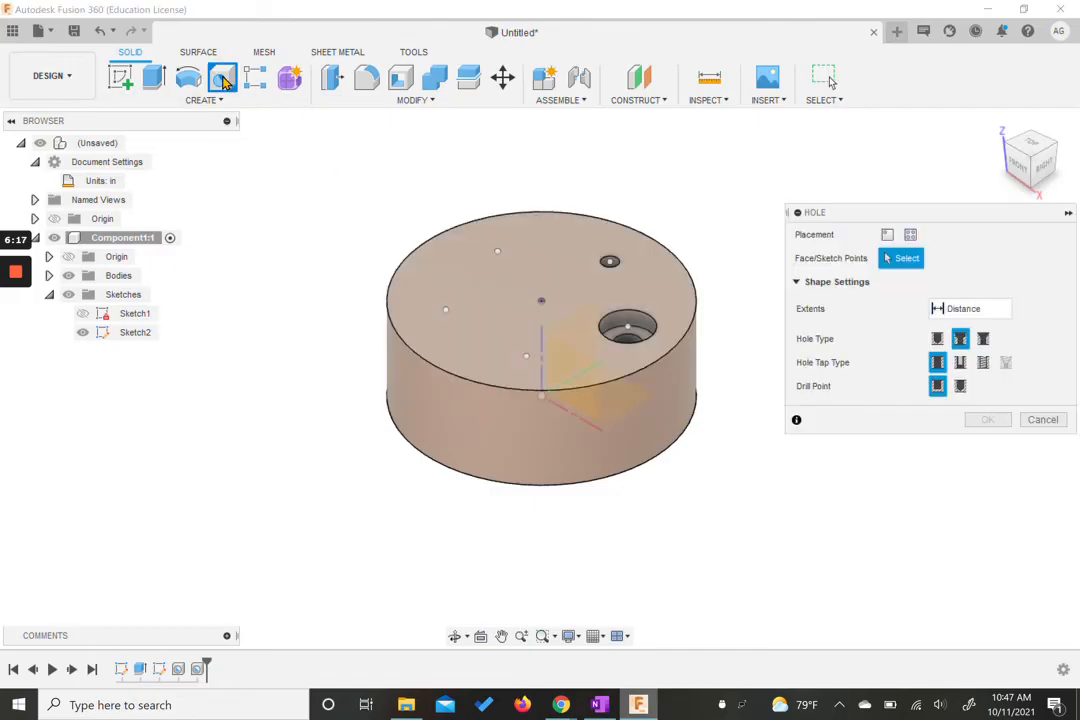
{"action": "left_click", "coordinate": [527, 358]}
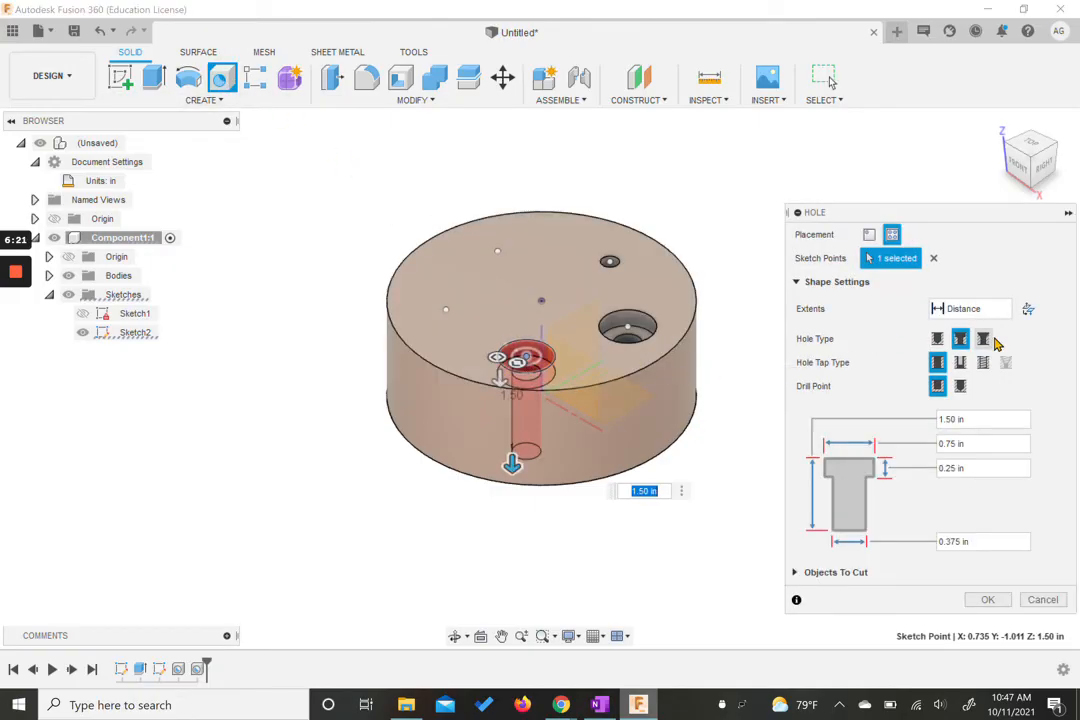
{"action": "left_click", "coordinate": [966, 309]}
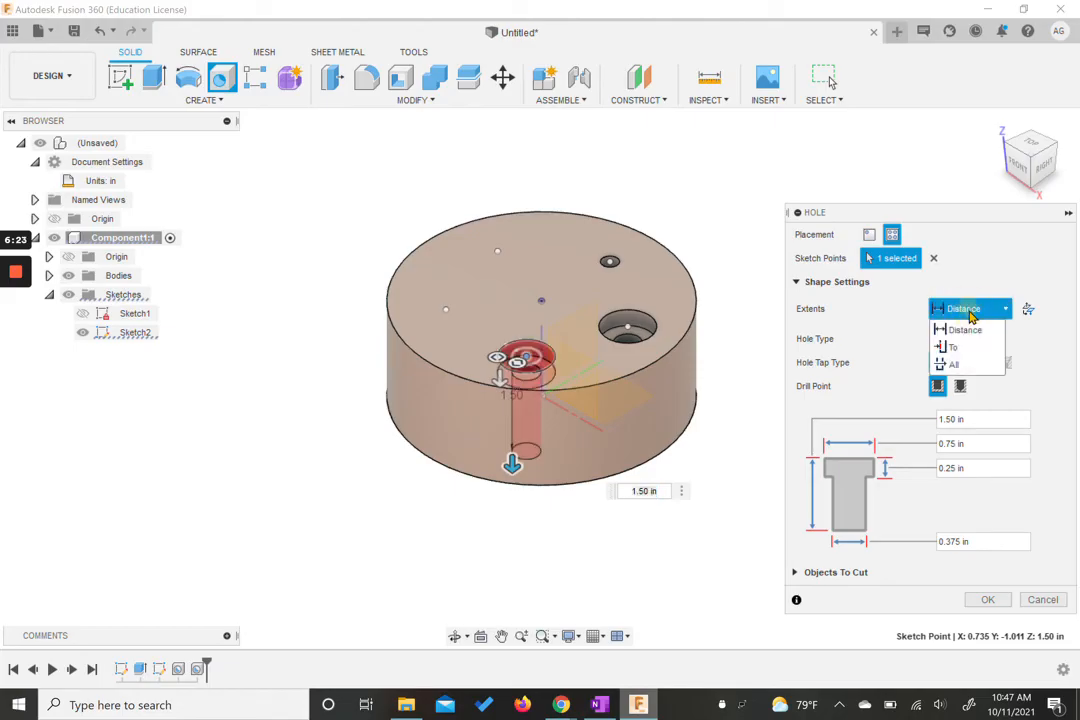
{"action": "left_click", "coordinate": [950, 366]}
Step: Make it a countersink hole with a 0.75 in countersink diameter and confirm it
{"action": "left_click", "coordinate": [983, 340]}
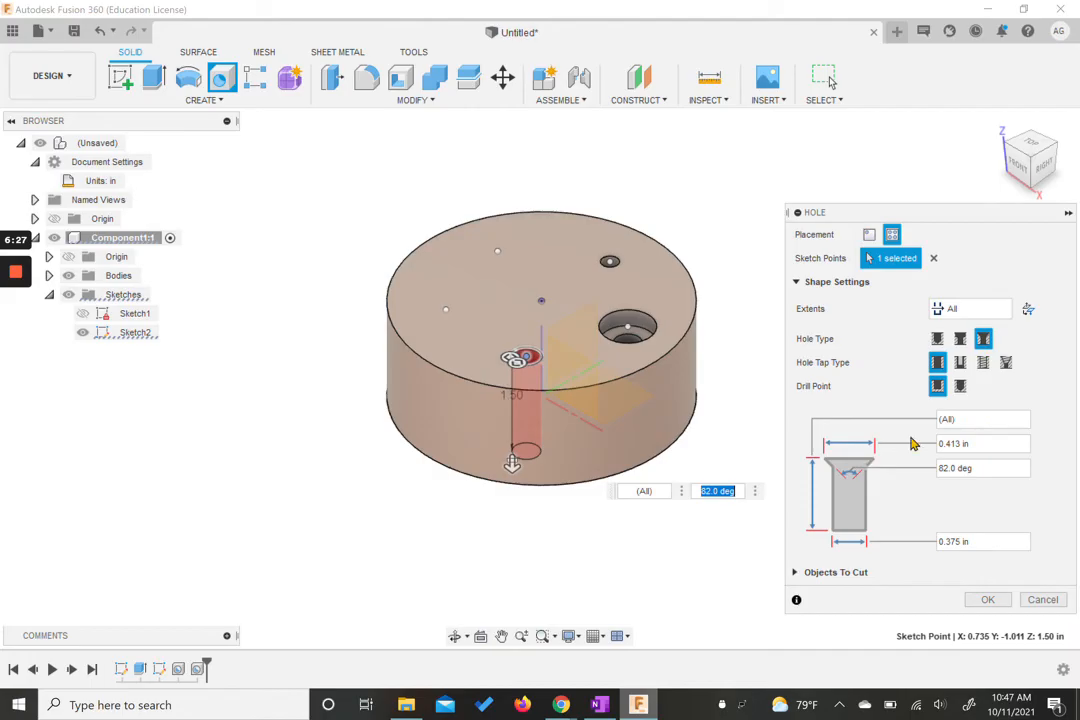
{"action": "left_click_drag", "start_coordinate": [979, 442], "coordinate": [899, 446]}
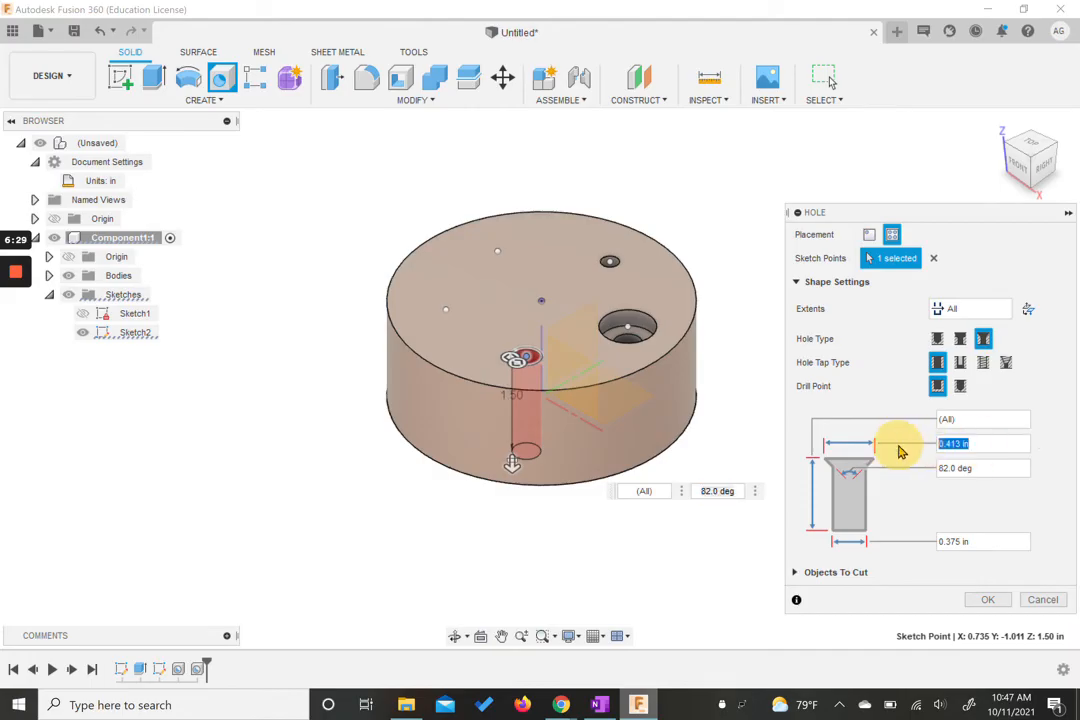
{"action": "type", "text": "0.75"}
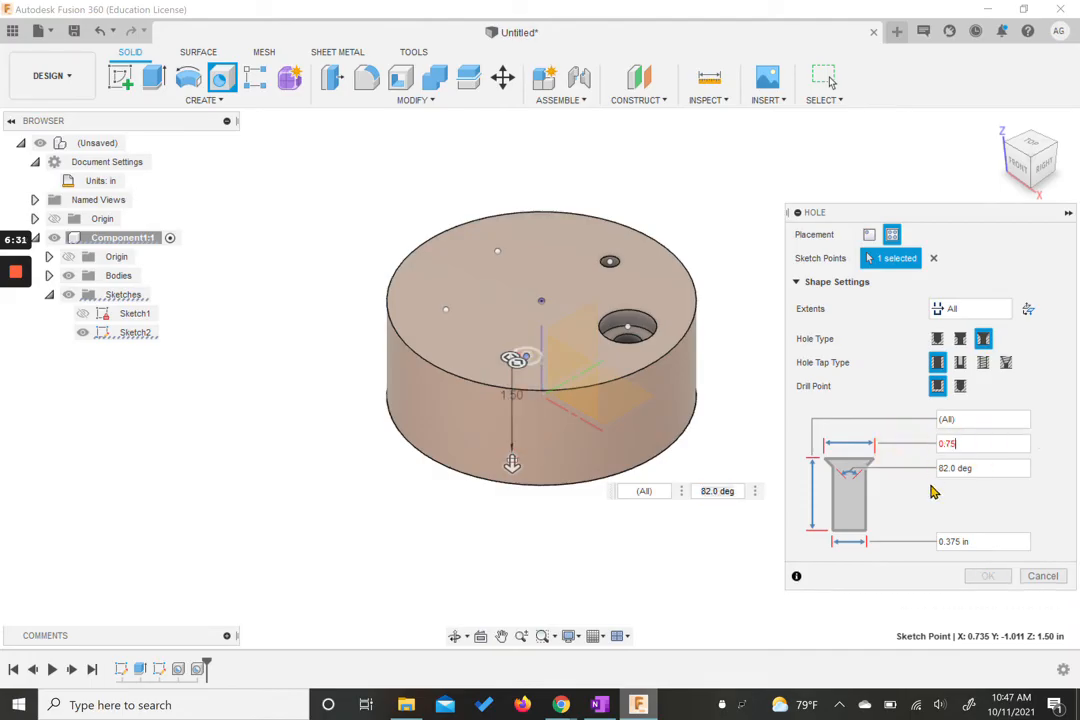
{"action": "left_click", "coordinate": [936, 500]}
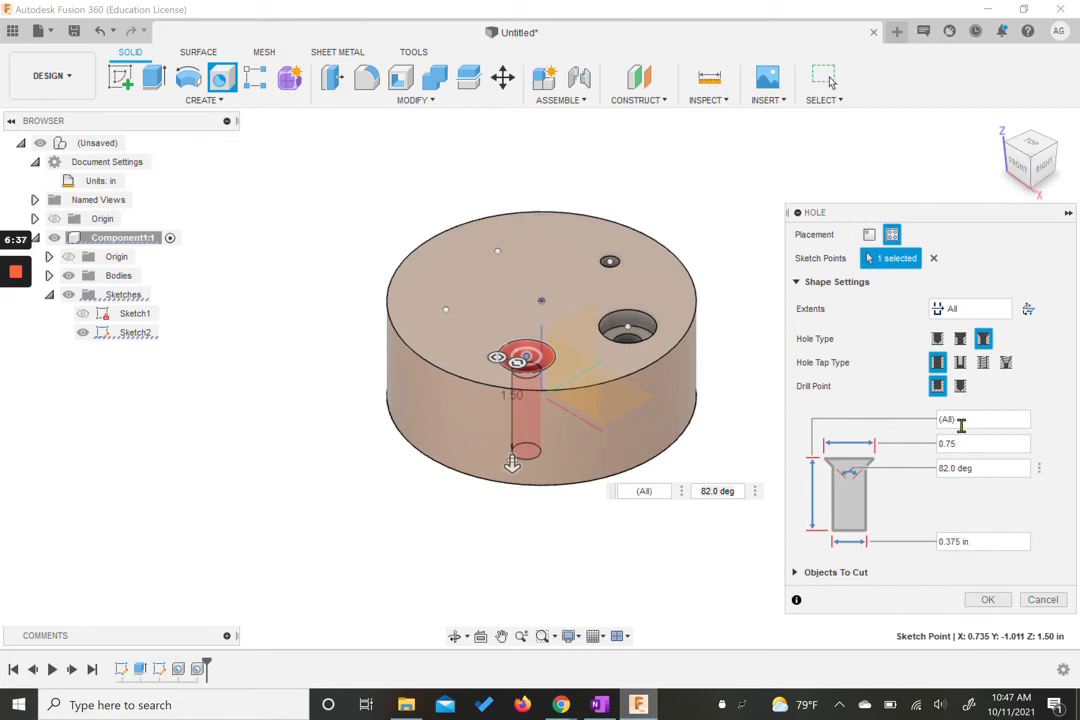
{"action": "left_click", "coordinate": [987, 599]}
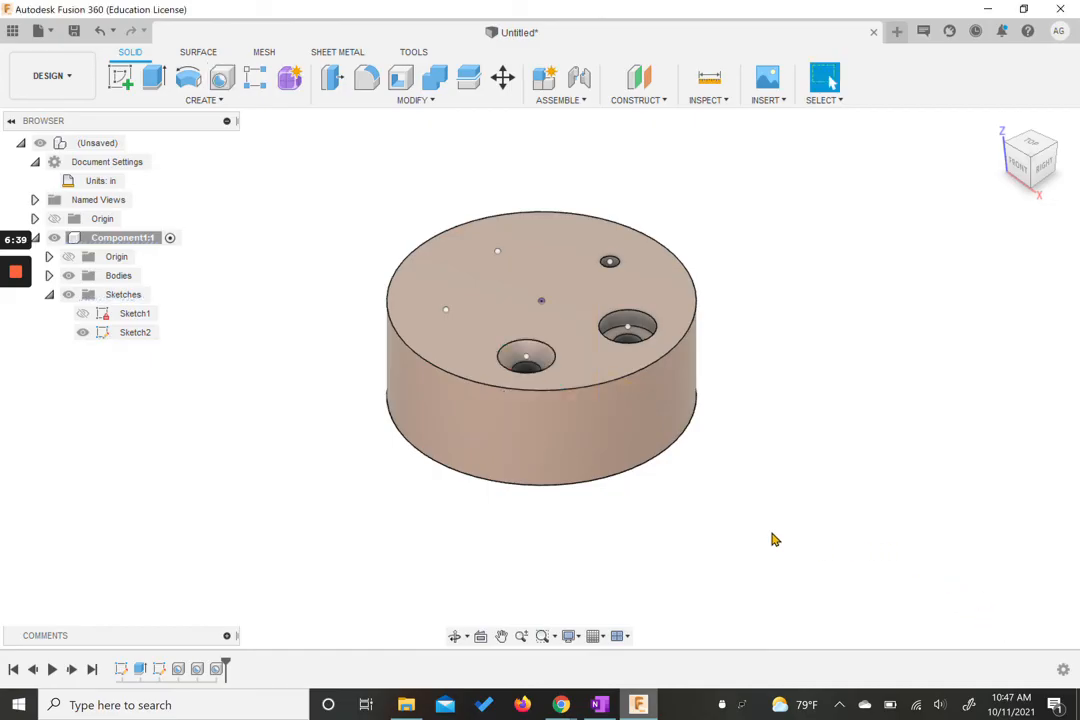
Step: Review the tapped hole example in the browser reference
{"action": "mouse_move", "coordinate": [561, 703]}
{"action": "left_click", "coordinate": [425, 522]}
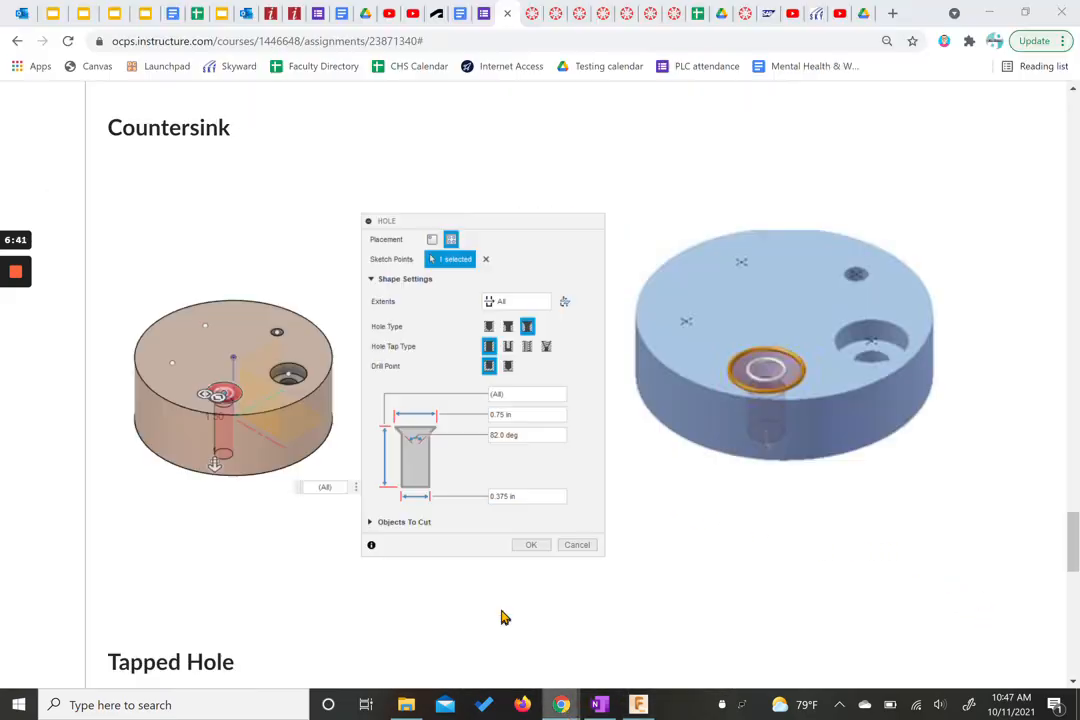
{"action": "scroll", "coordinate": [569, 434], "scroll_direction": "down", "scroll_amount": 6}
{"action": "scroll", "coordinate": [263, 277], "scroll_direction": "up", "scroll_amount": 1}
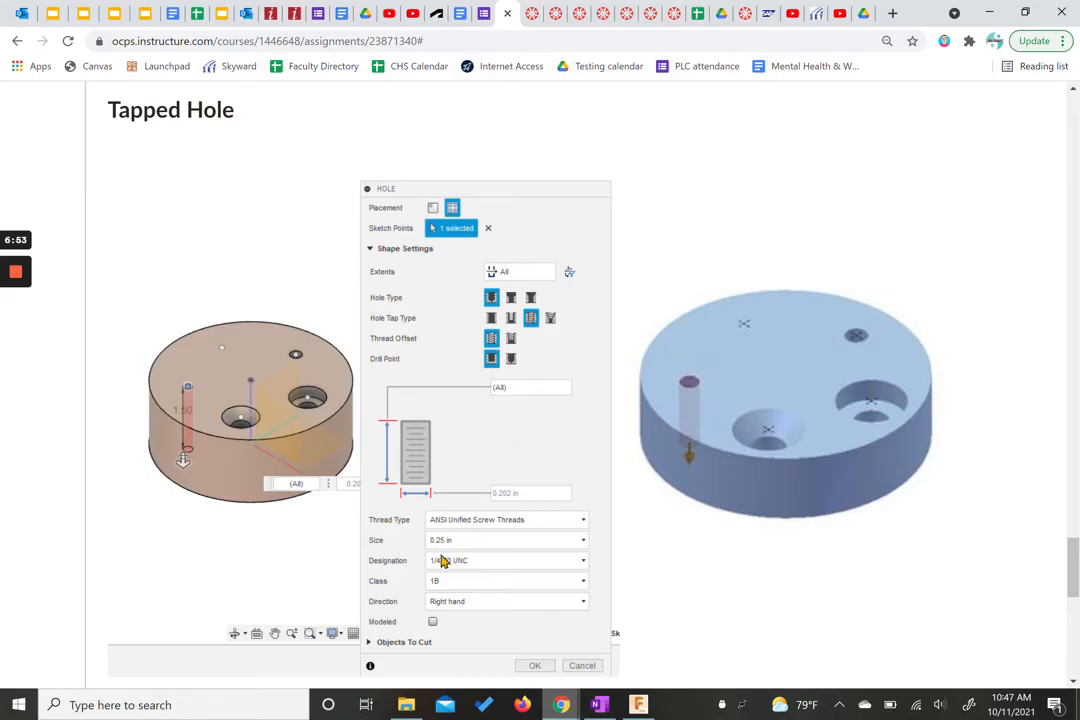
{"action": "left_click", "coordinate": [640, 630]}
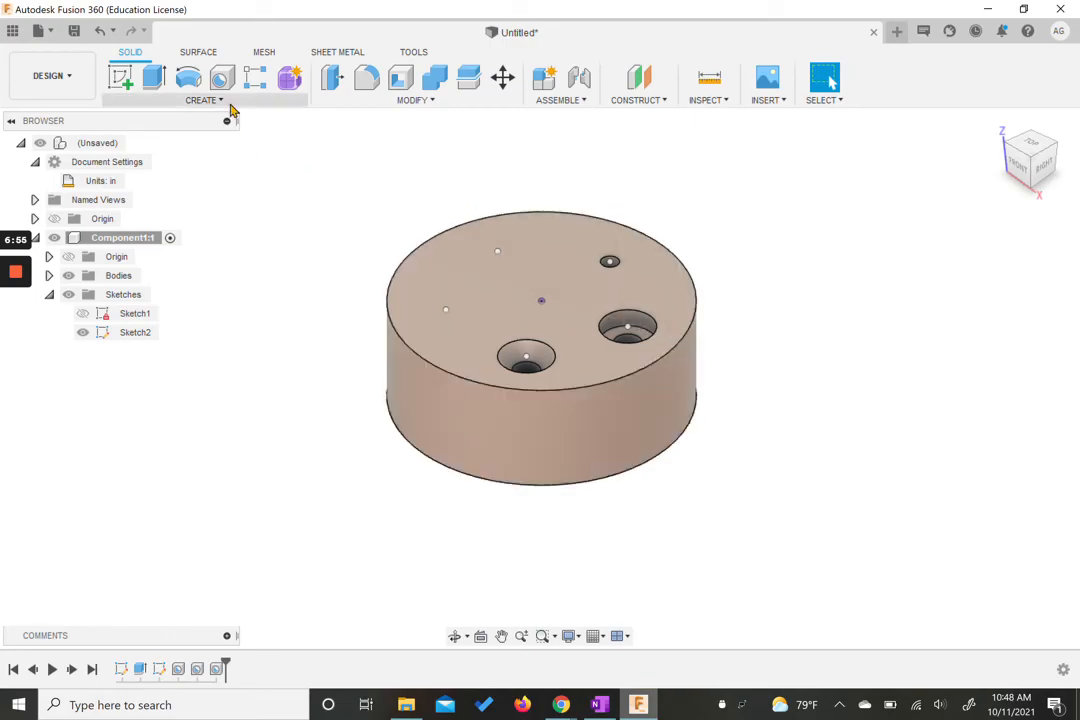
Step: Start a new Hole on the left pattern point, extend it through all, and make it a simple tapped hole
{"action": "left_click", "coordinate": [222, 80]}
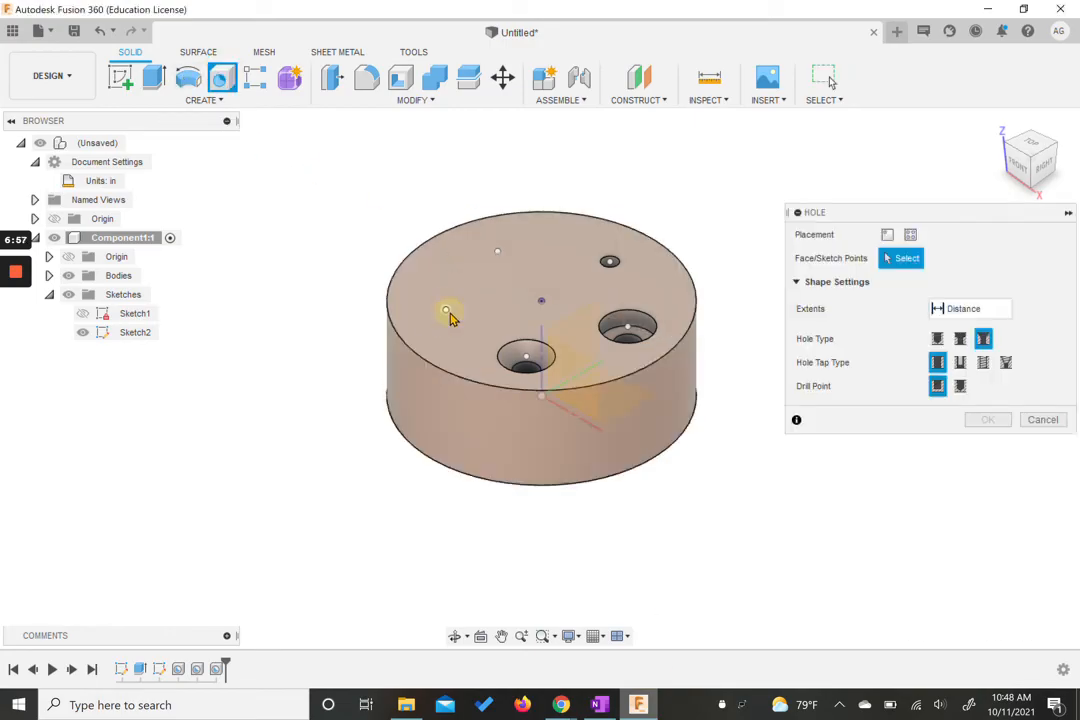
{"action": "left_click", "coordinate": [449, 313]}
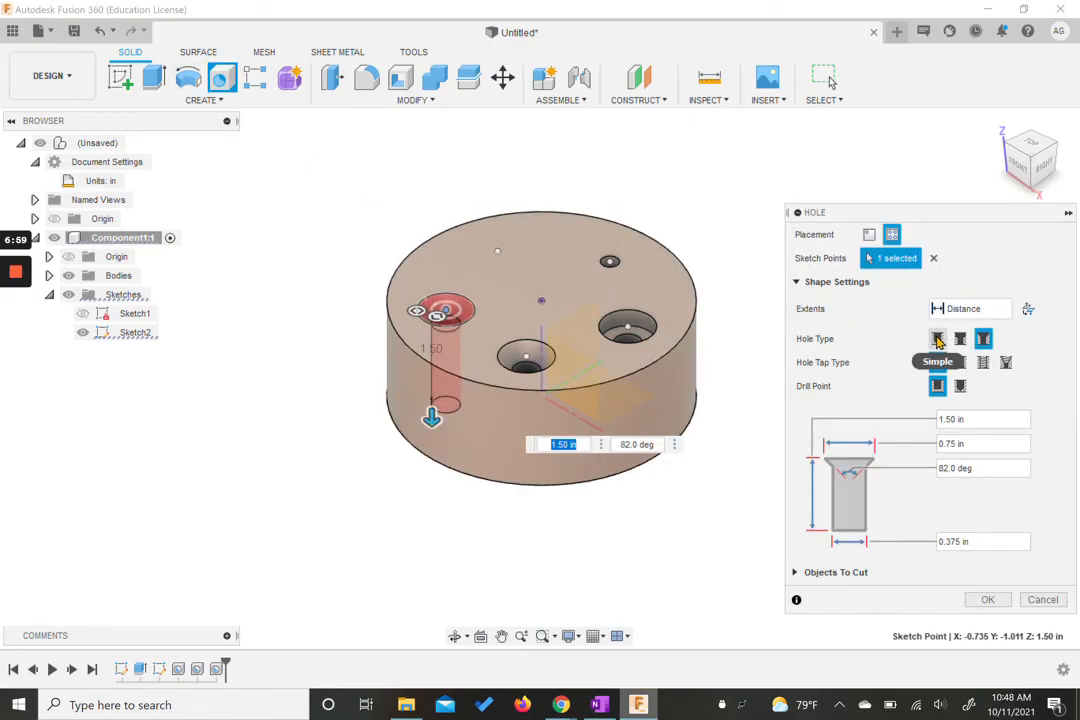
{"action": "left_click", "coordinate": [967, 310]}
{"action": "left_click", "coordinate": [948, 352]}
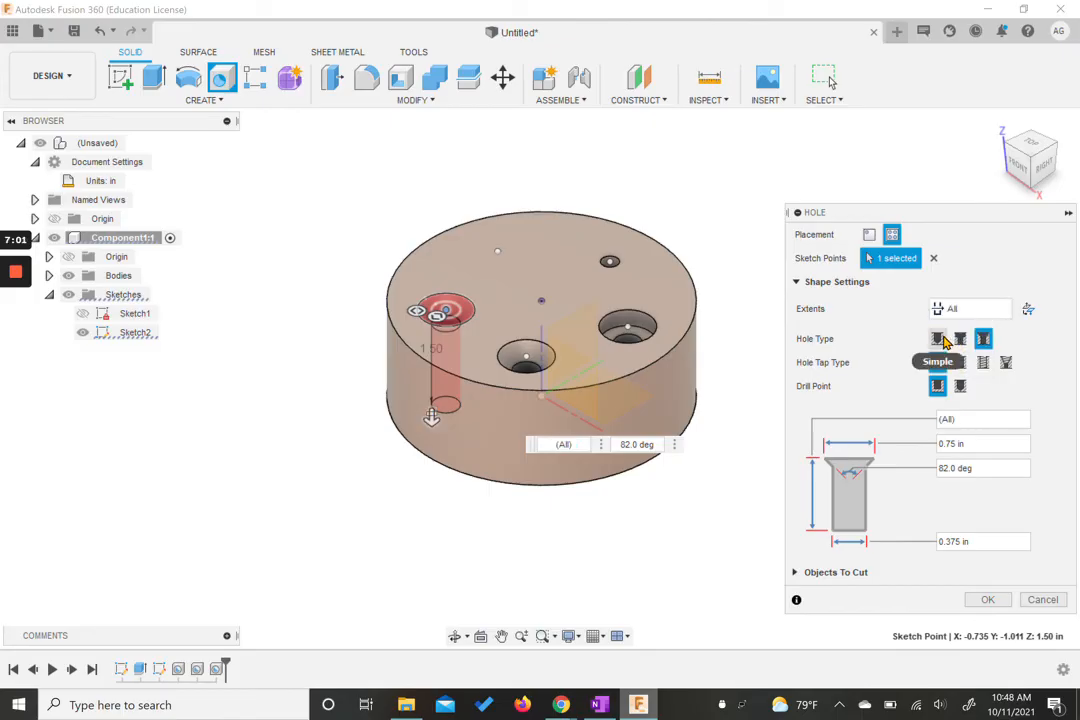
{"action": "left_click", "coordinate": [939, 339]}
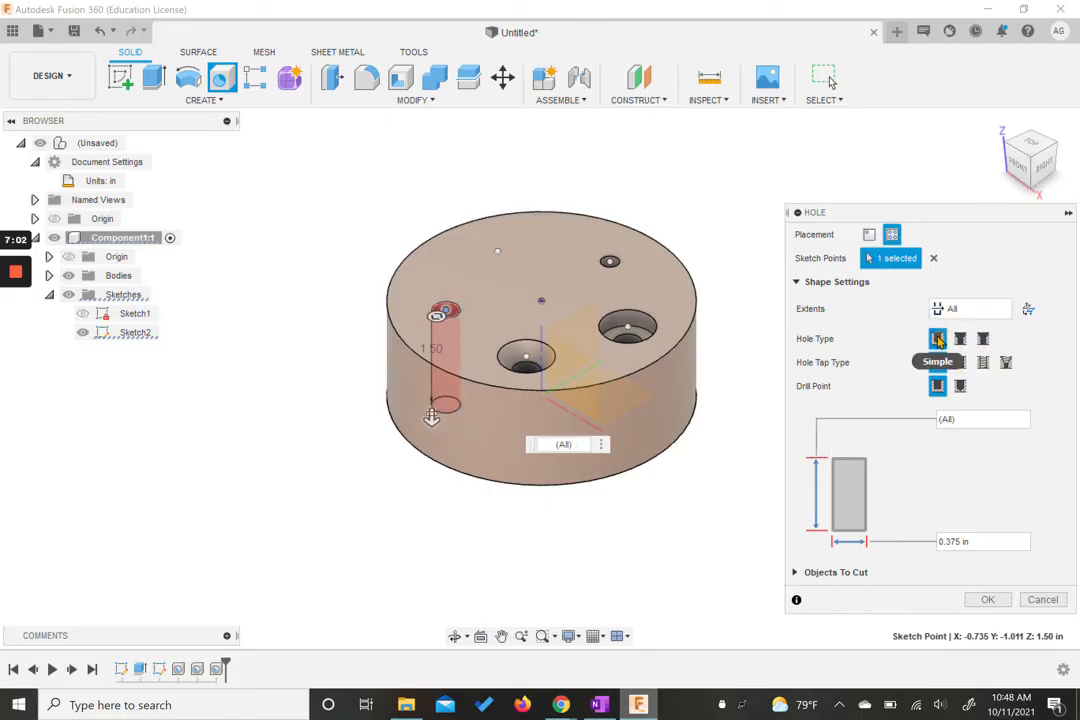
{"action": "left_click", "coordinate": [984, 366]}
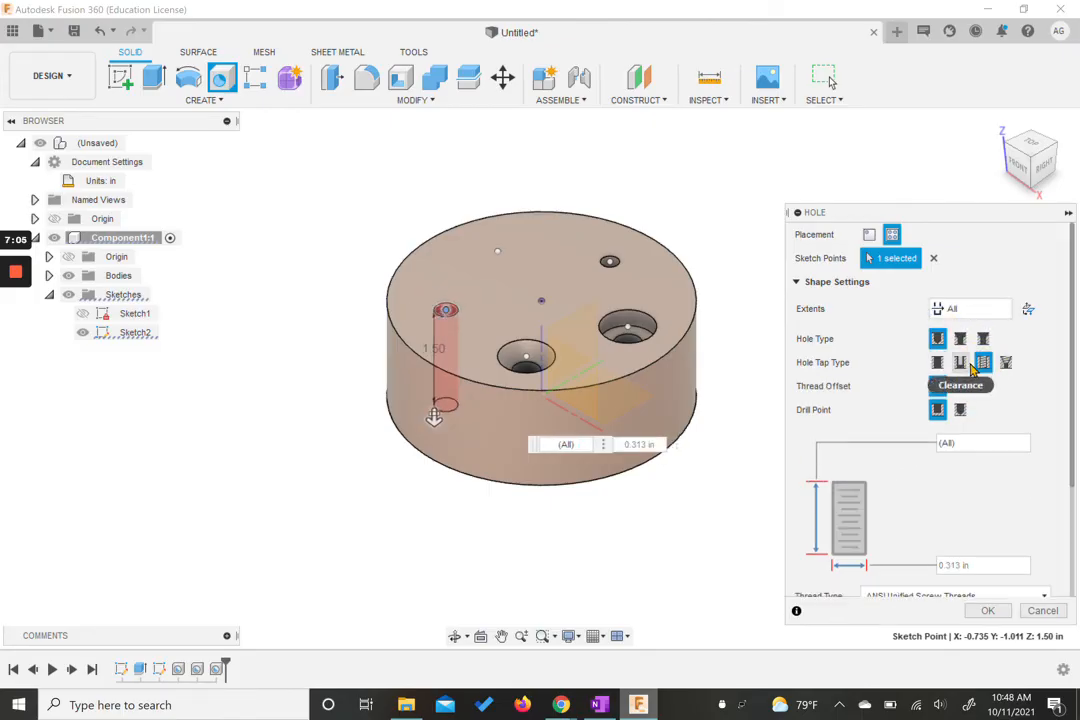
Step: Set the tapped hole's thread size to 0.25 in, matching the browser reference example, and confirm the hole
{"action": "scroll", "coordinate": [1000, 398], "scroll_direction": "down", "scroll_amount": 1}
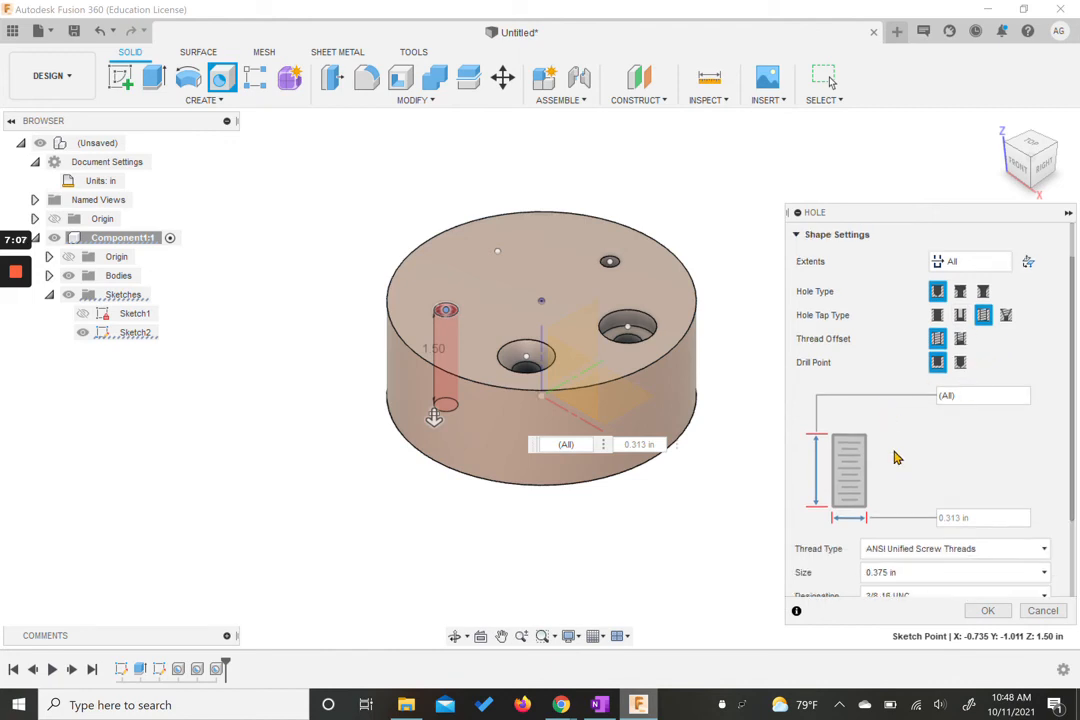
{"action": "scroll", "coordinate": [905, 470], "scroll_direction": "down", "scroll_amount": 3}
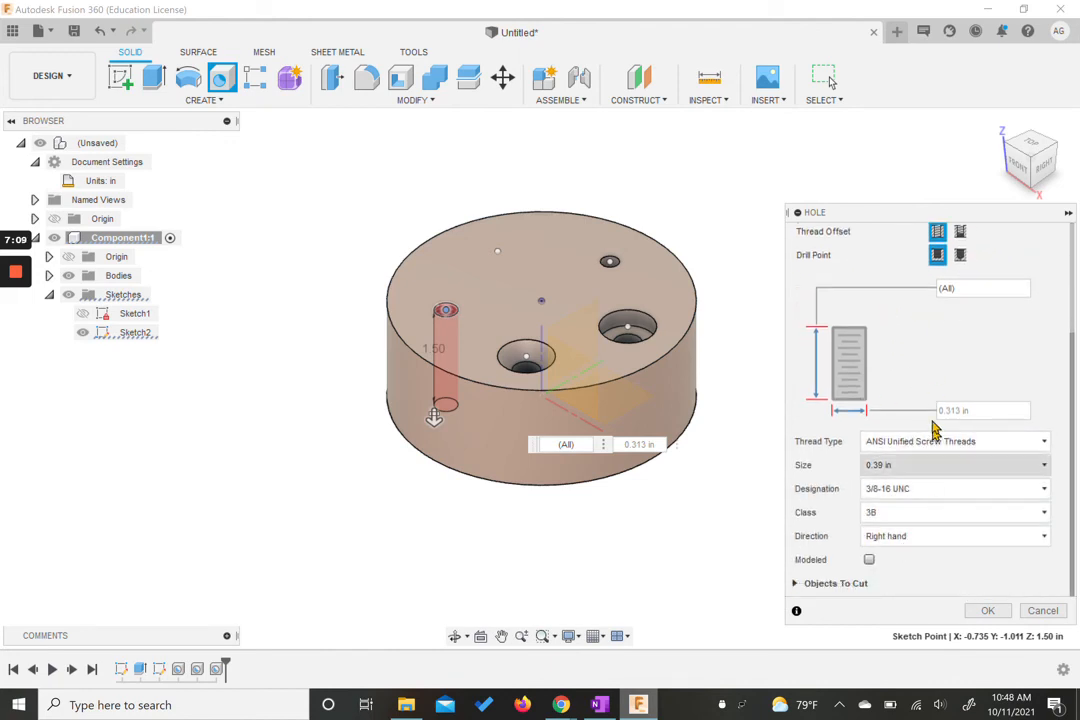
{"action": "mouse_move", "coordinate": [561, 704]}
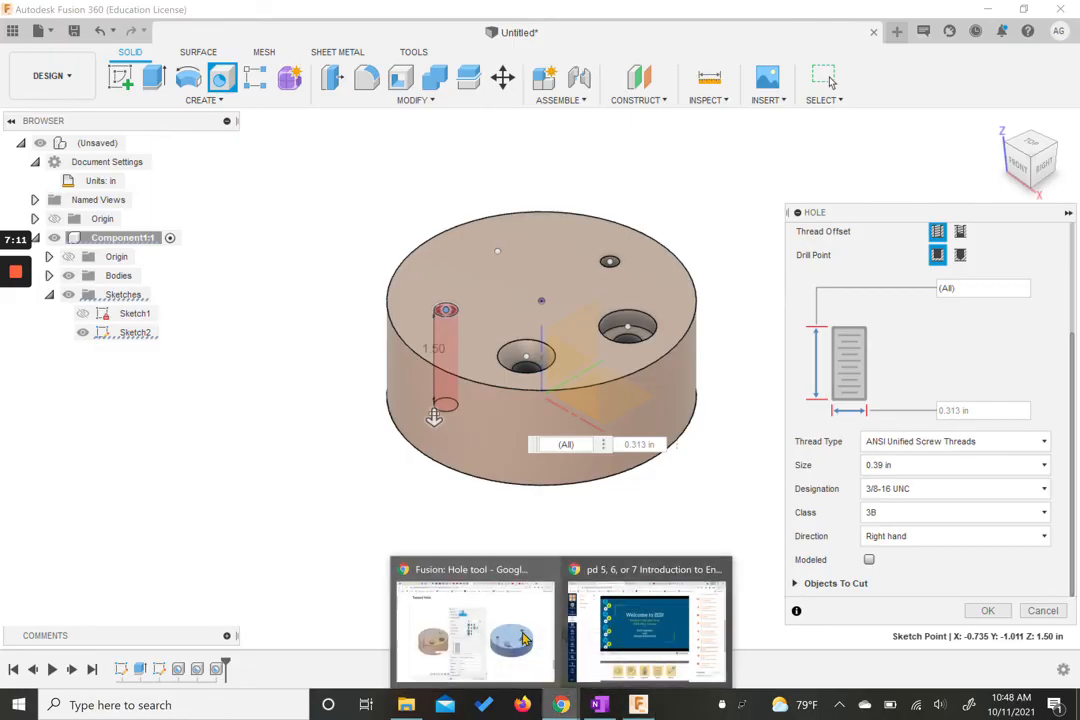
{"action": "left_click", "coordinate": [530, 645]}
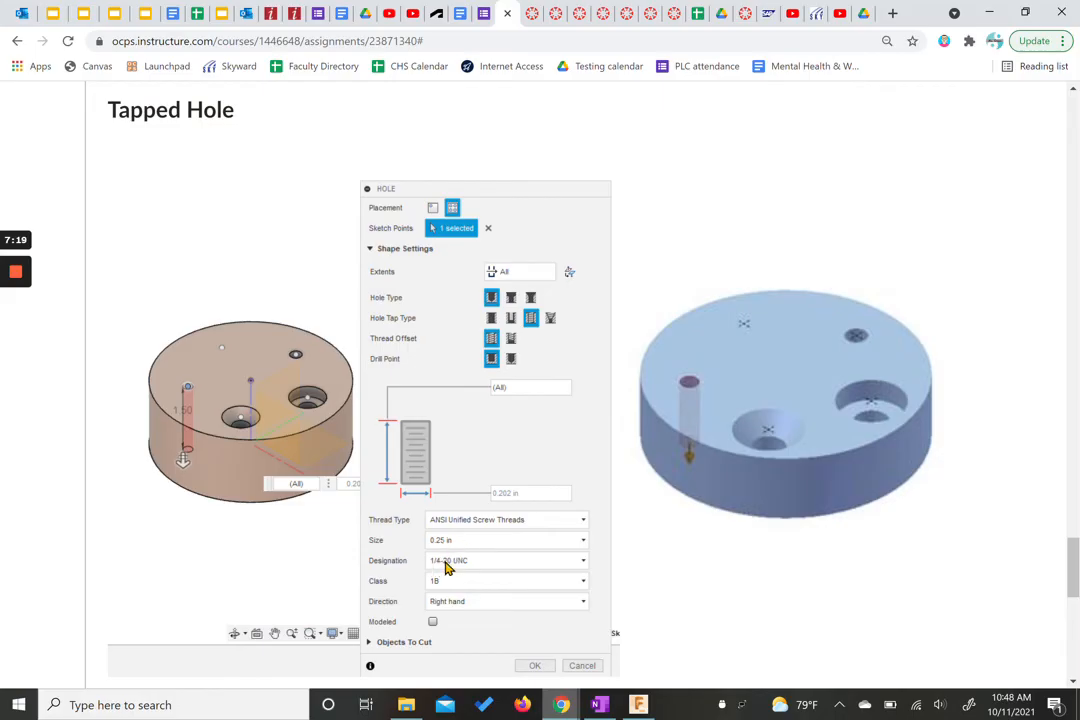
{"action": "mouse_move", "coordinate": [638, 705]}
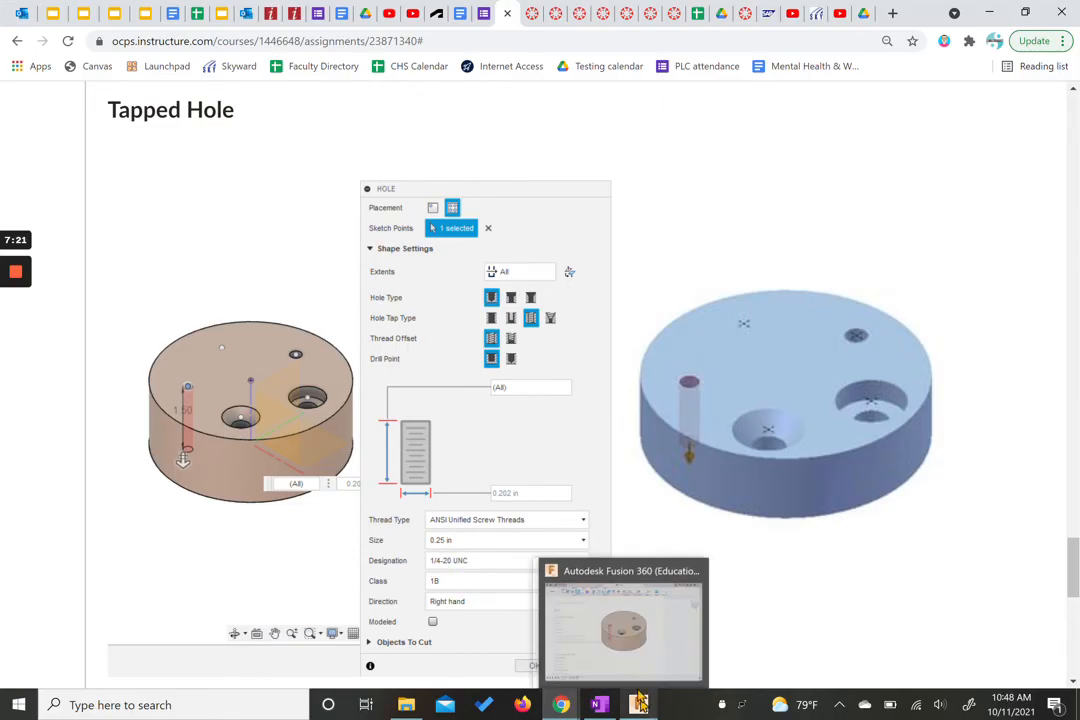
{"action": "left_click", "coordinate": [640, 628]}
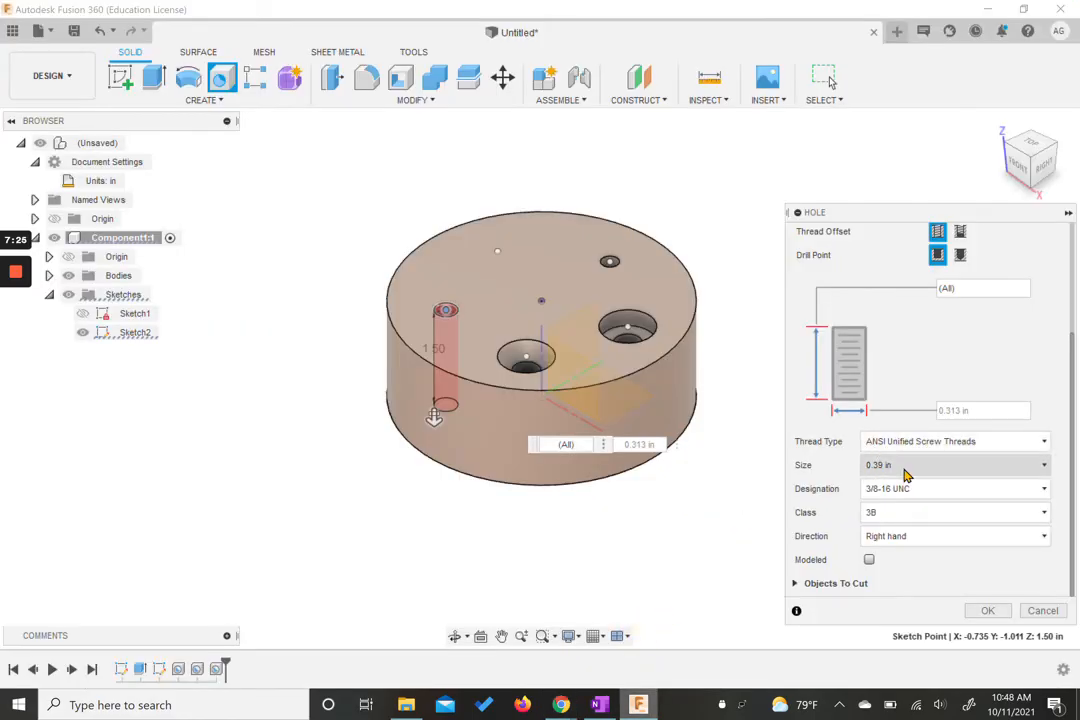
{"action": "left_click", "coordinate": [906, 467]}
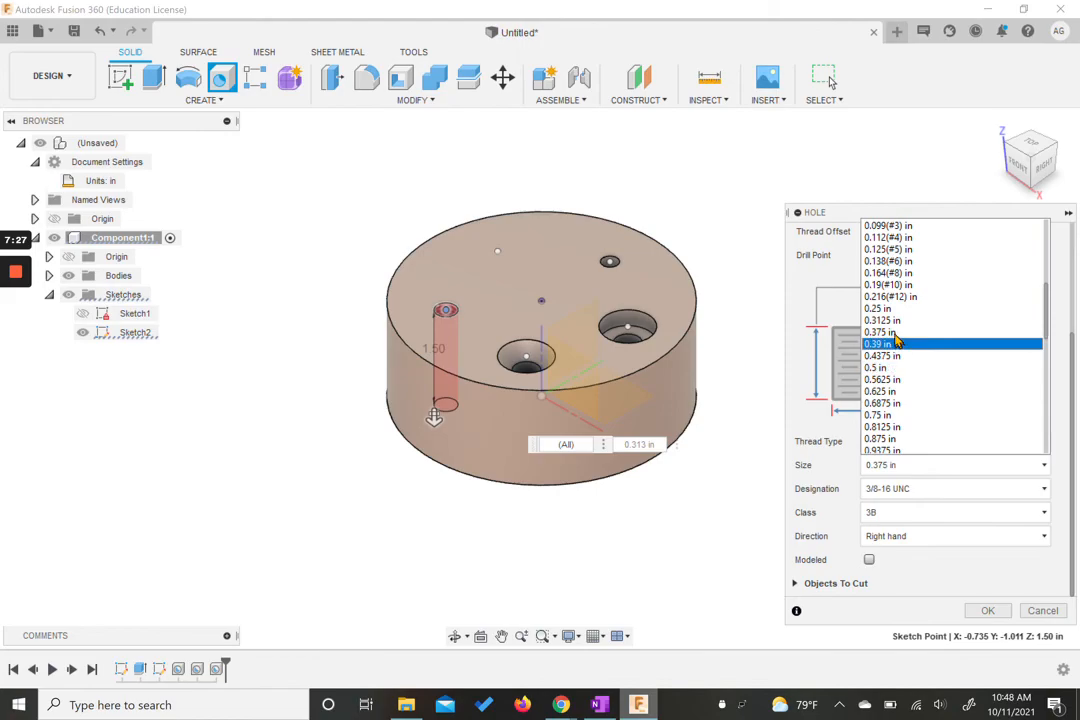
{"action": "scroll", "coordinate": [880, 345], "scroll_direction": "up", "scroll_amount": 1}
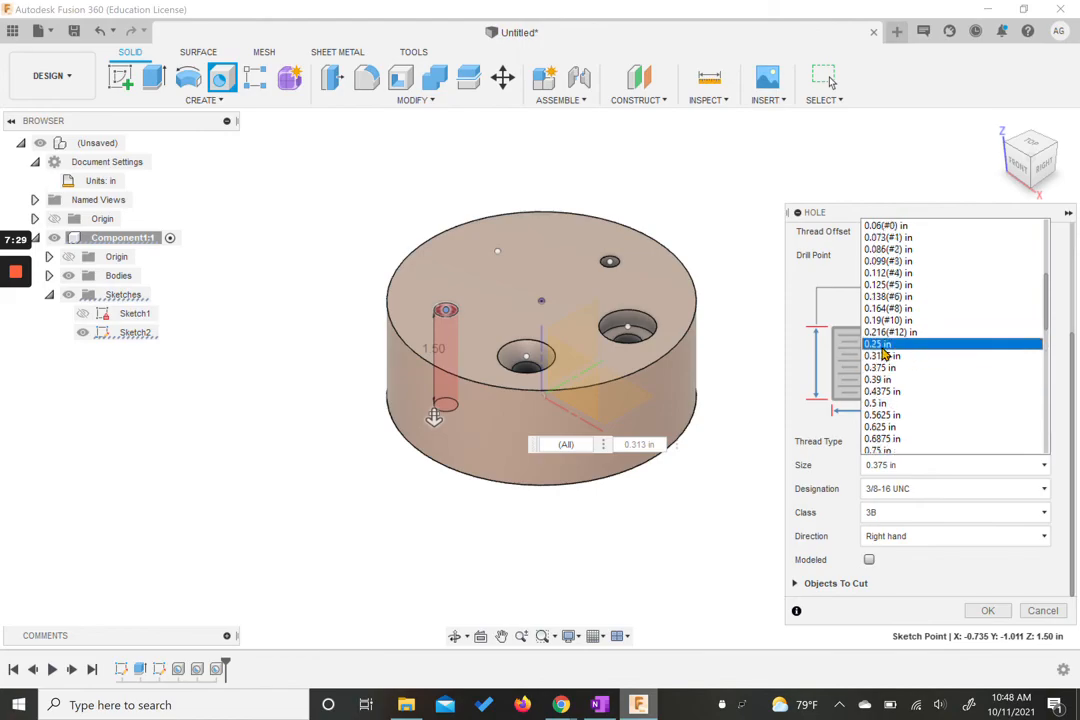
{"action": "left_click", "coordinate": [907, 346]}
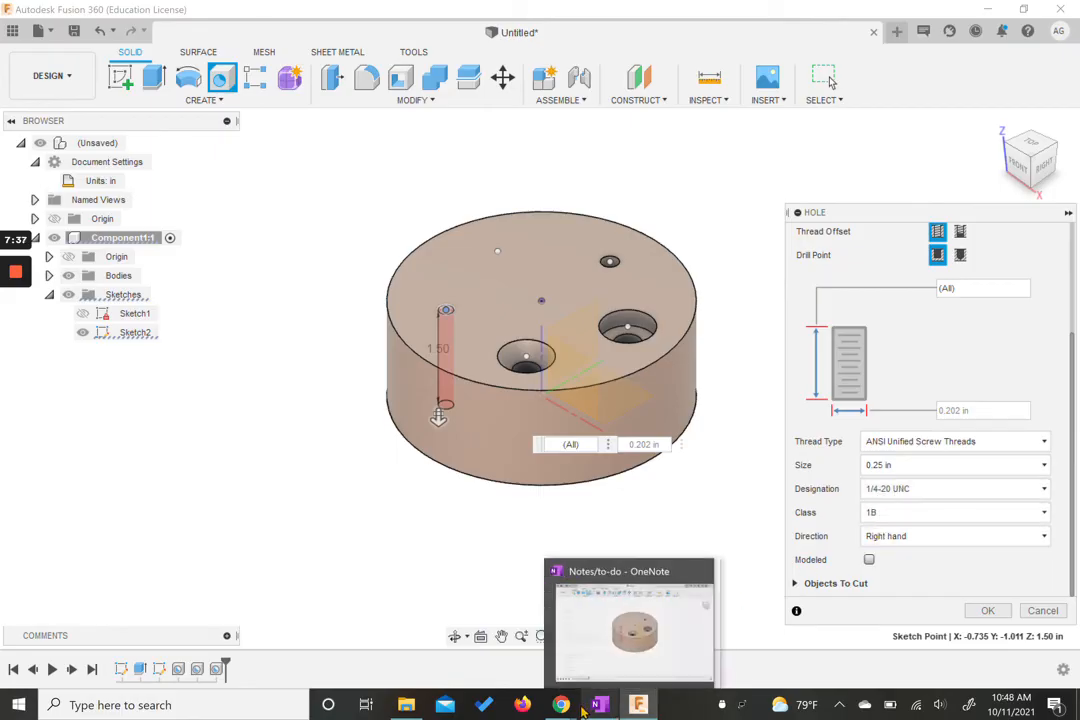
{"action": "mouse_move", "coordinate": [563, 693]}
{"action": "left_click", "coordinate": [495, 612]}
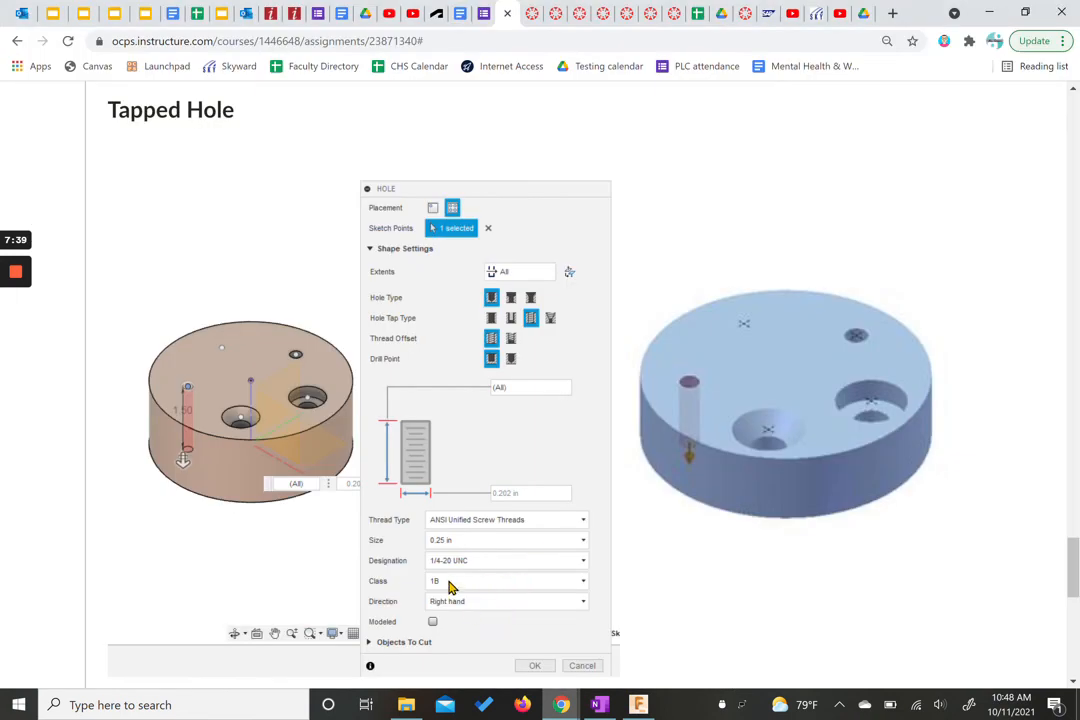
{"action": "left_click", "coordinate": [638, 704]}
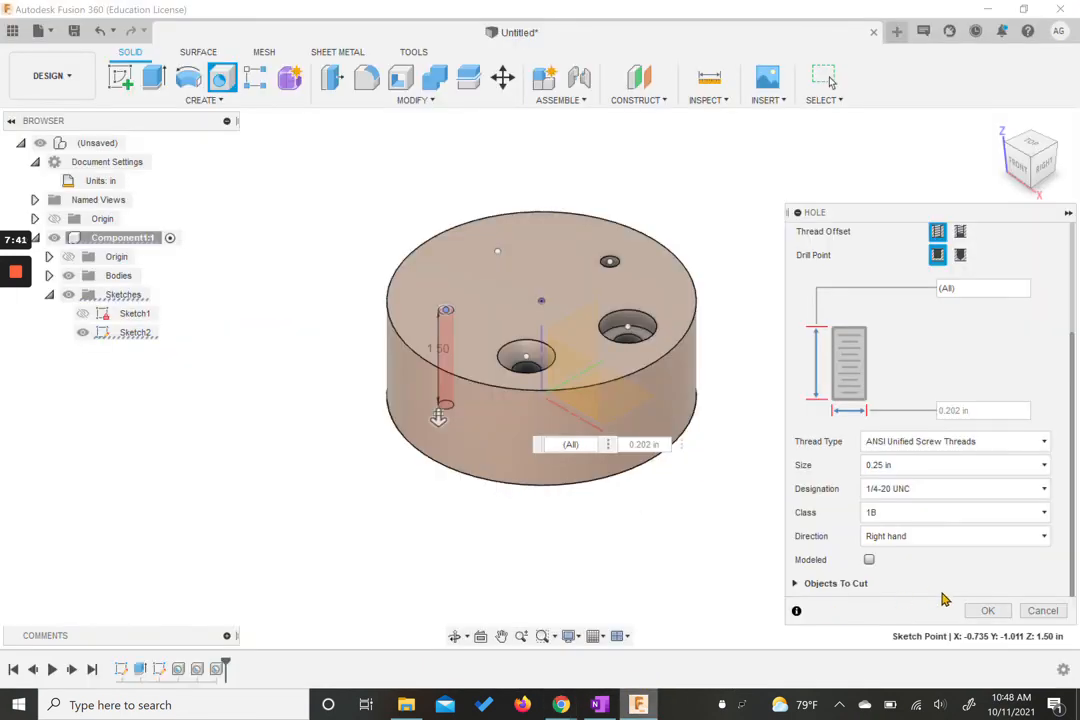
{"action": "left_click", "coordinate": [986, 611]}
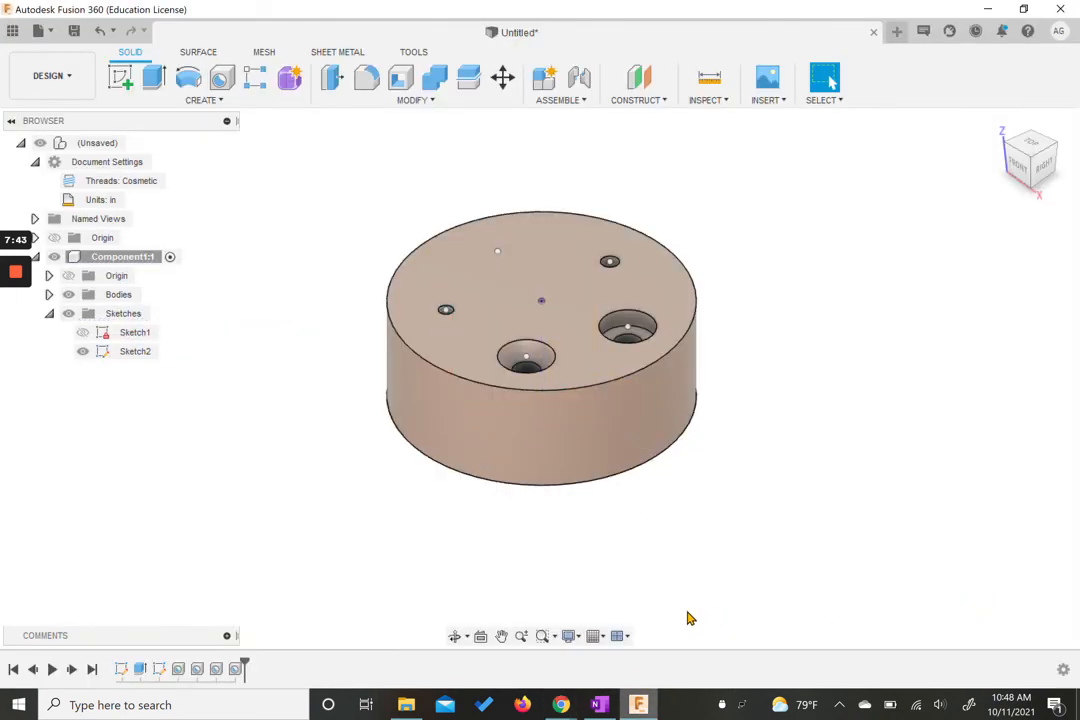
Step: Inspect the finished holes on the disc and review the clearance hole example in the browser reference
{"action": "scroll", "coordinate": [451, 323], "scroll_direction": "up", "scroll_amount": 5}
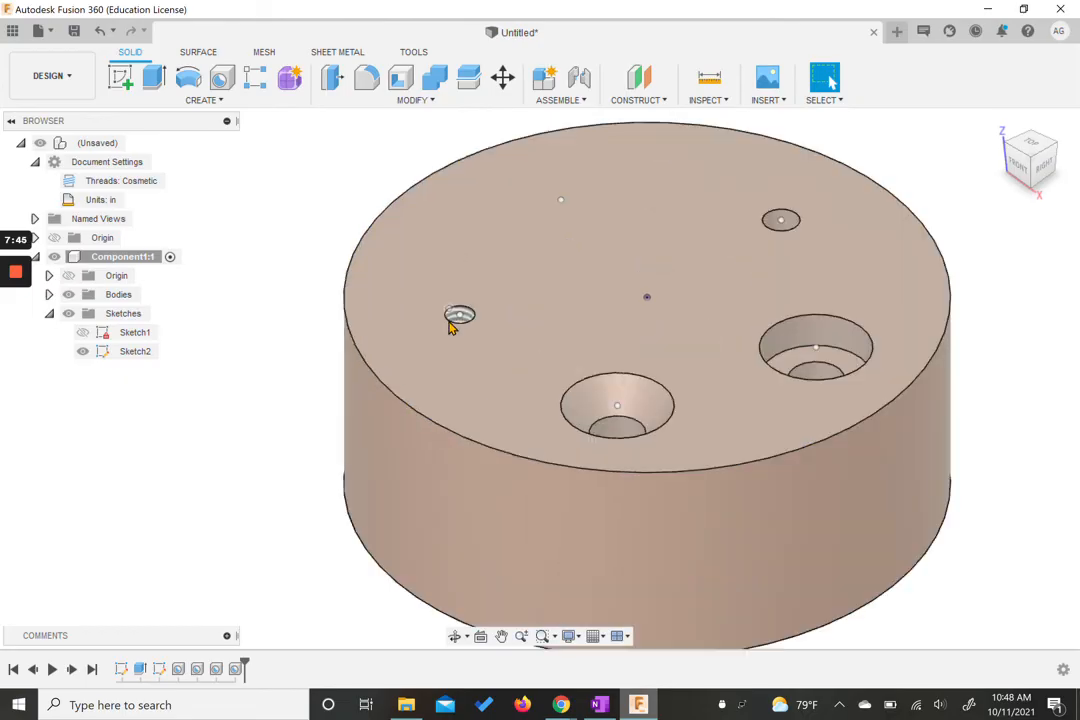
{"action": "scroll", "coordinate": [458, 320], "scroll_direction": "up", "scroll_amount": 3}
{"action": "scroll", "coordinate": [504, 328], "scroll_direction": "up", "scroll_amount": 2}
{"action": "scroll", "coordinate": [502, 331], "scroll_direction": "down", "scroll_amount": 8}
{"action": "middle_click_drag", "start_coordinate": [646, 321], "coordinate": [562, 352]}
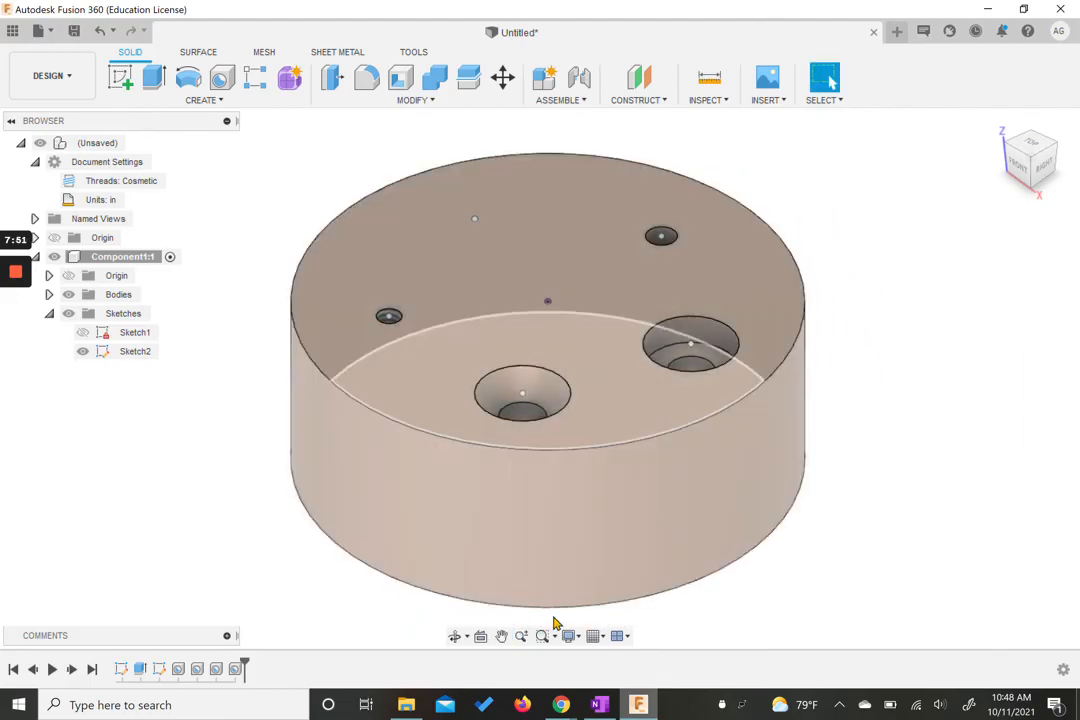
{"action": "mouse_move", "coordinate": [561, 705]}
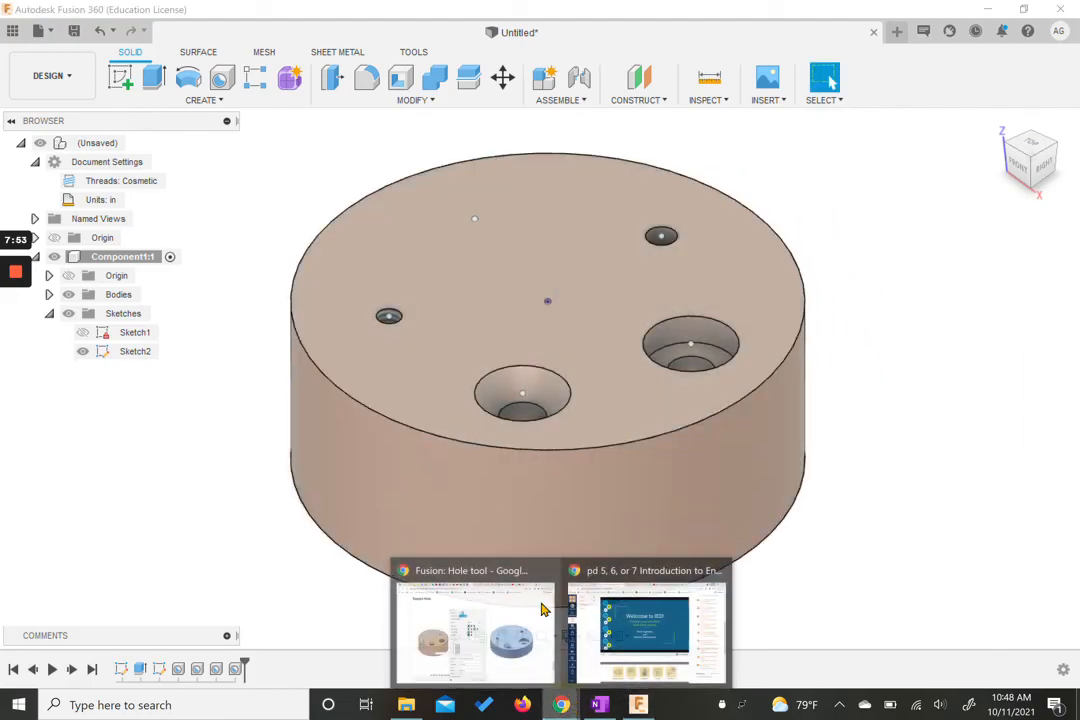
{"action": "left_click", "coordinate": [475, 630]}
{"action": "scroll", "coordinate": [366, 345], "scroll_direction": "down", "scroll_amount": 8}
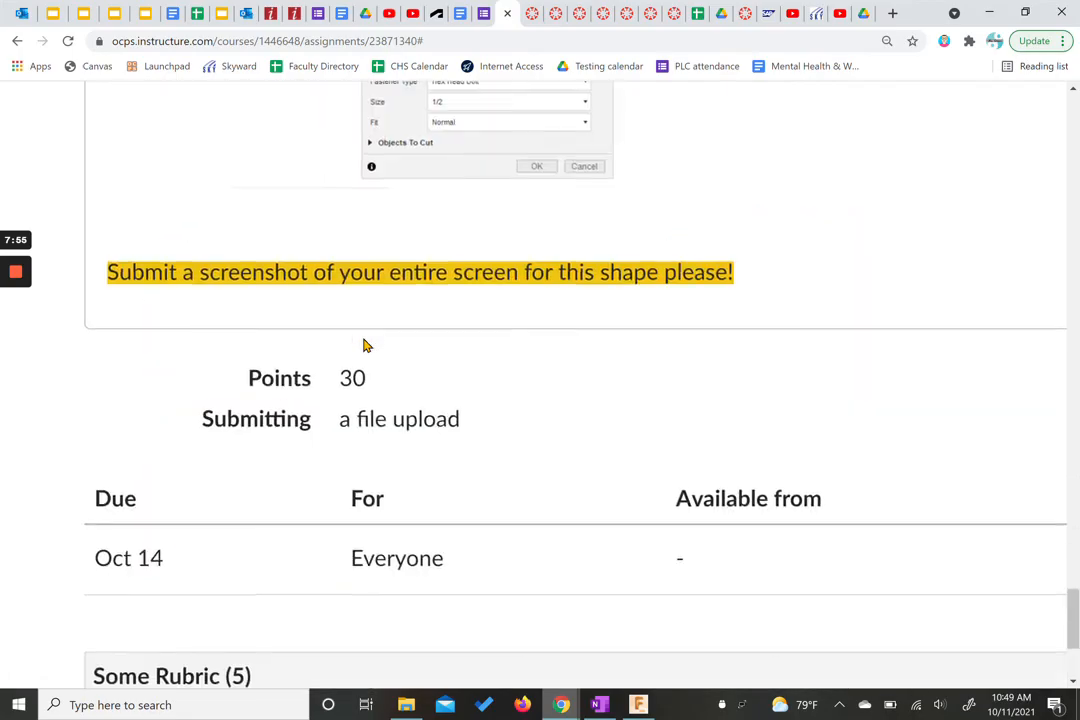
{"action": "scroll", "coordinate": [366, 345], "scroll_direction": "up", "scroll_amount": 7}
{"action": "scroll", "coordinate": [366, 345], "scroll_direction": "up", "scroll_amount": 1}
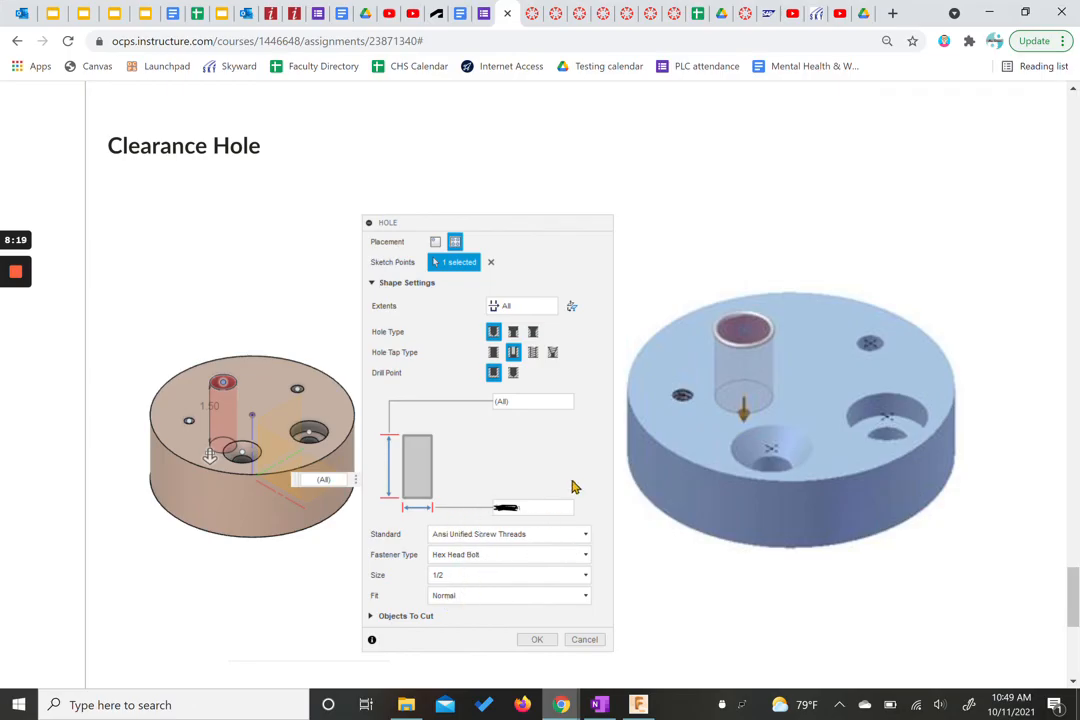
Step: Start a new Hole on the back pattern point, extend it through all, and make it a clearance hole
{"action": "left_click", "coordinate": [640, 650]}
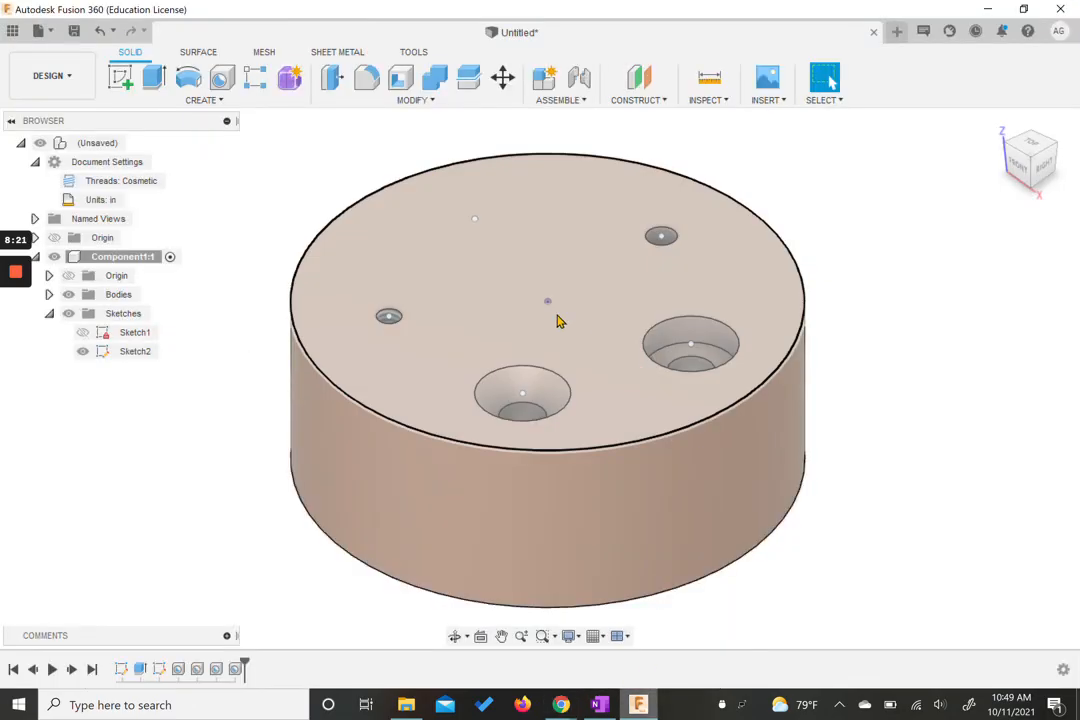
{"action": "left_click", "coordinate": [222, 77]}
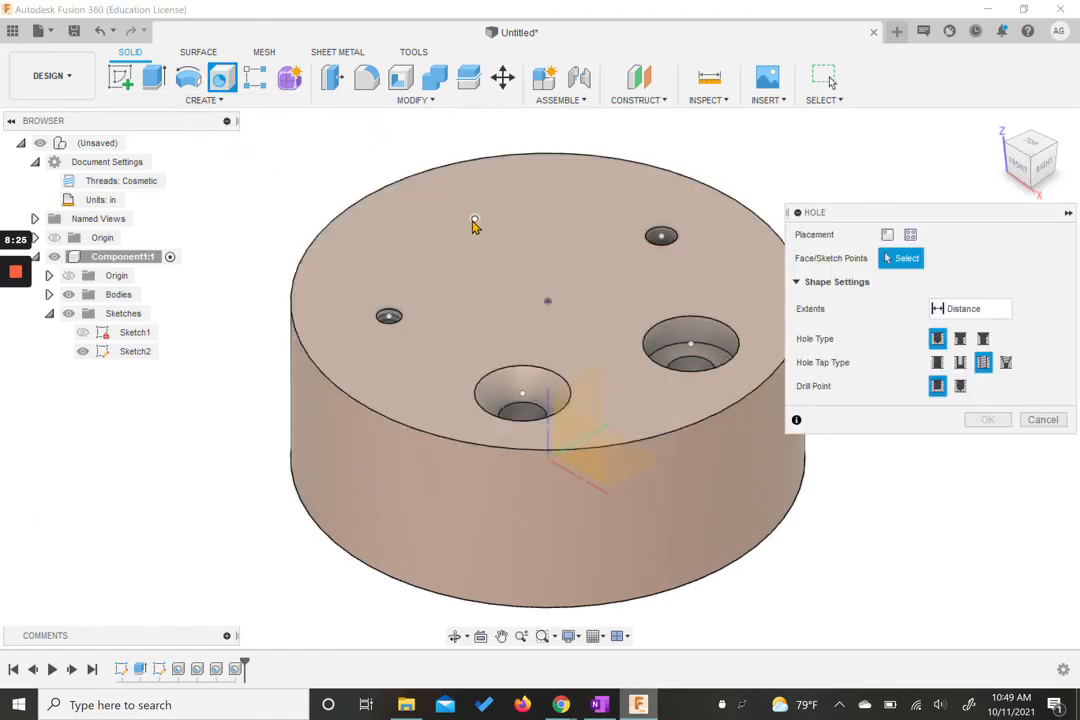
{"action": "left_click", "coordinate": [474, 219]}
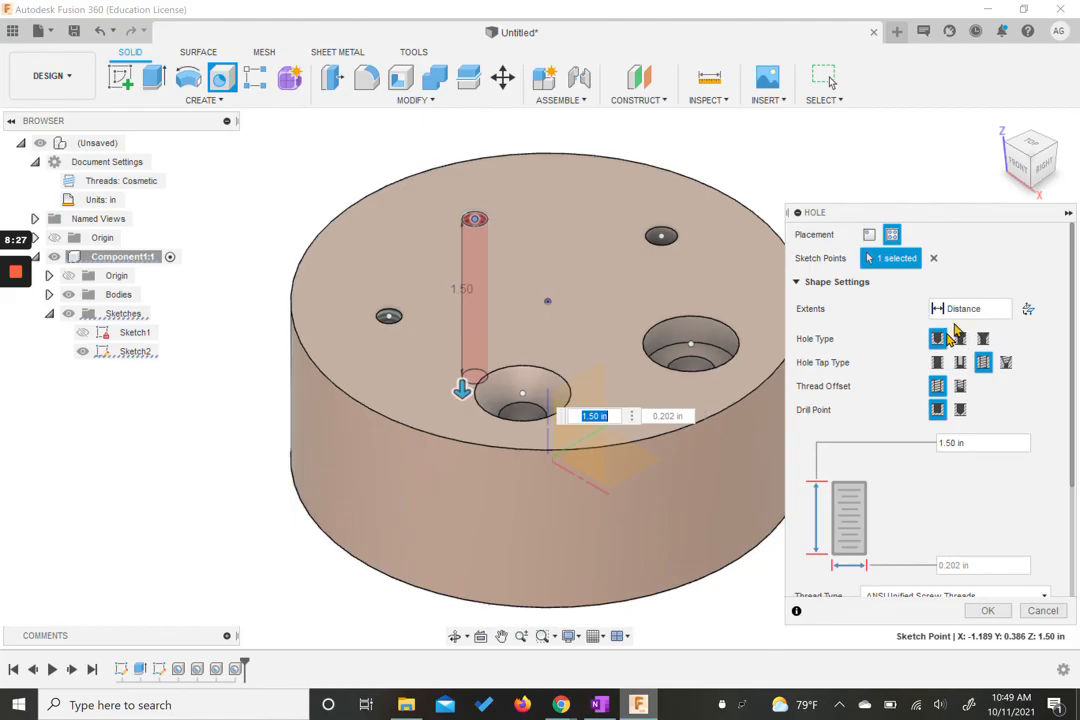
{"action": "left_click", "coordinate": [985, 311]}
{"action": "left_click", "coordinate": [952, 363]}
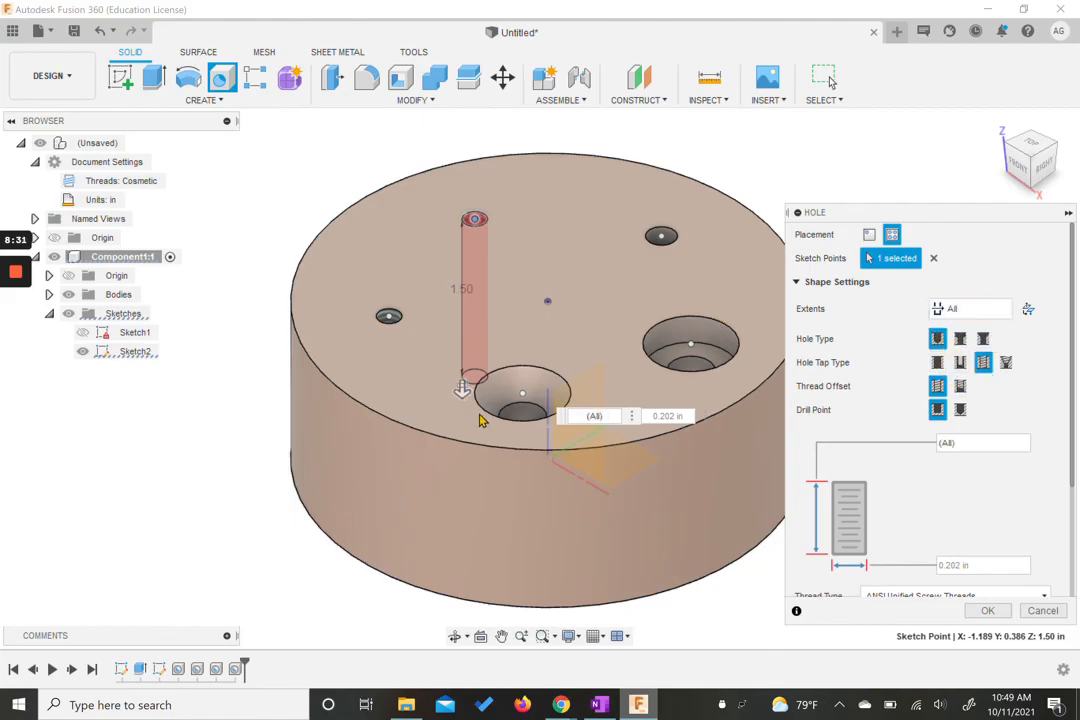
{"action": "left_click", "coordinate": [959, 364]}
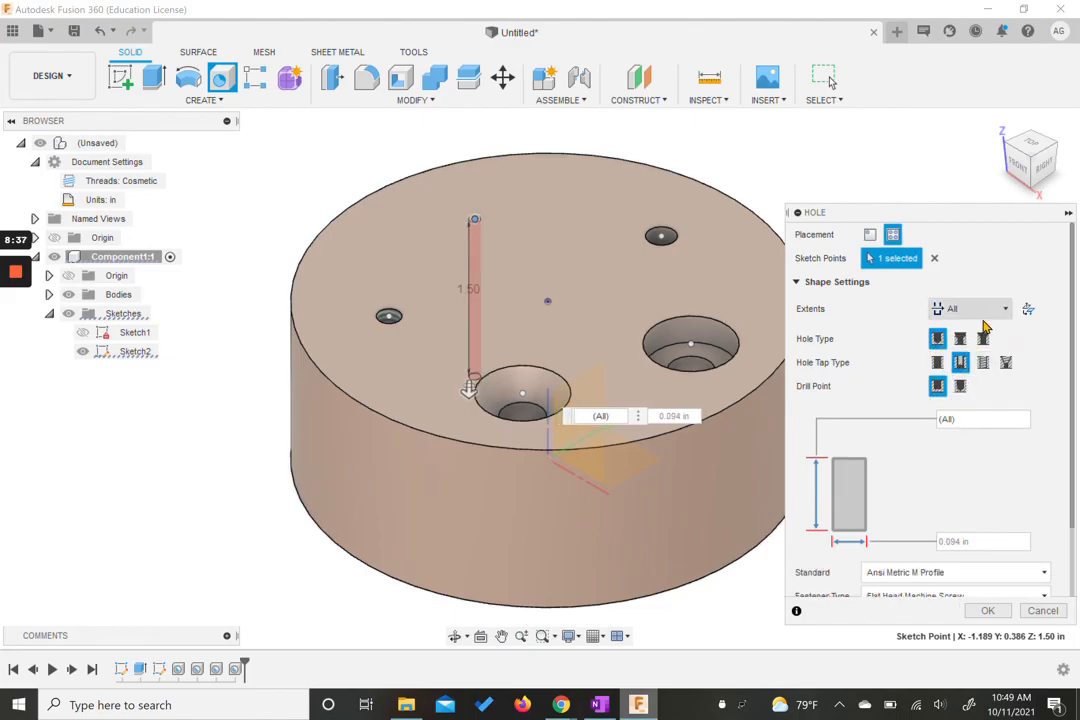
Step: Set the clearance hole's standard to Ansi Unified Screw Threads and its fastener type to Hex Head Bolt
{"action": "scroll", "coordinate": [963, 500], "scroll_direction": "down", "scroll_amount": 3}
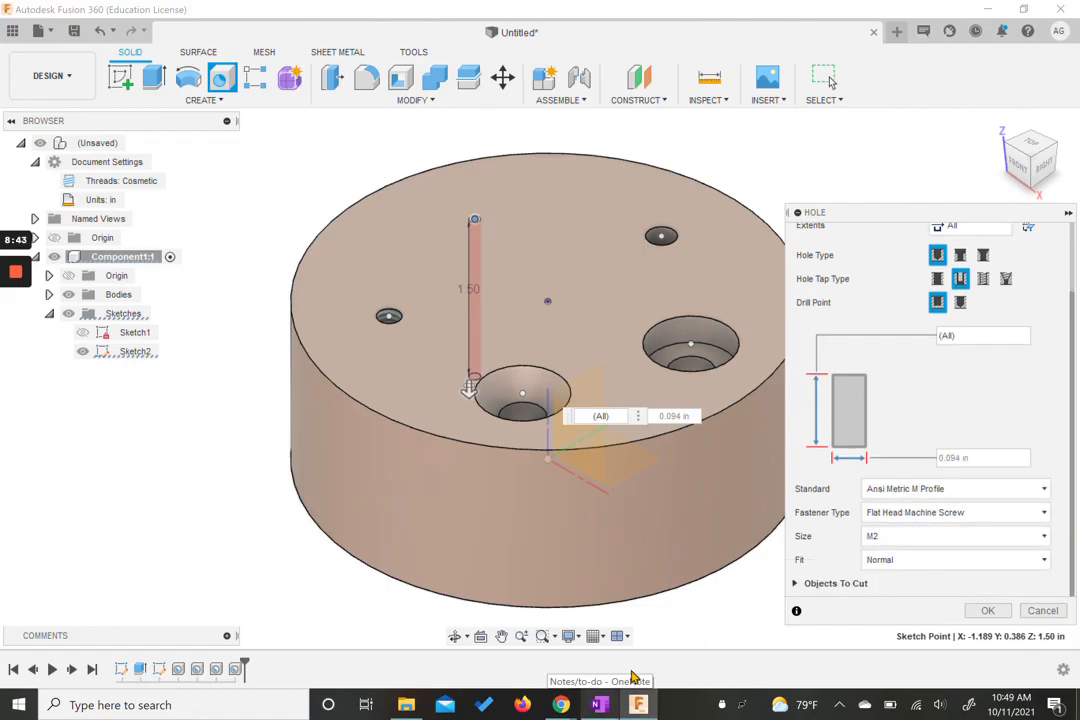
{"action": "mouse_move", "coordinate": [549, 697]}
{"action": "left_click", "coordinate": [521, 662]}
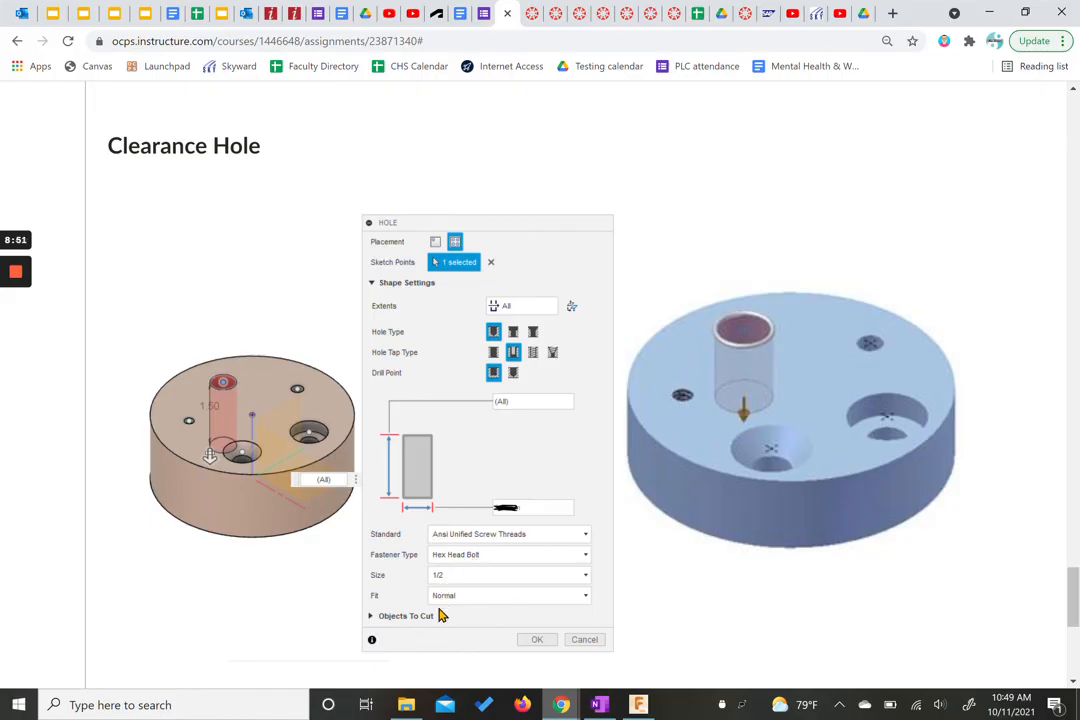
{"action": "left_click", "coordinate": [622, 630]}
{"action": "left_click", "coordinate": [927, 488]}
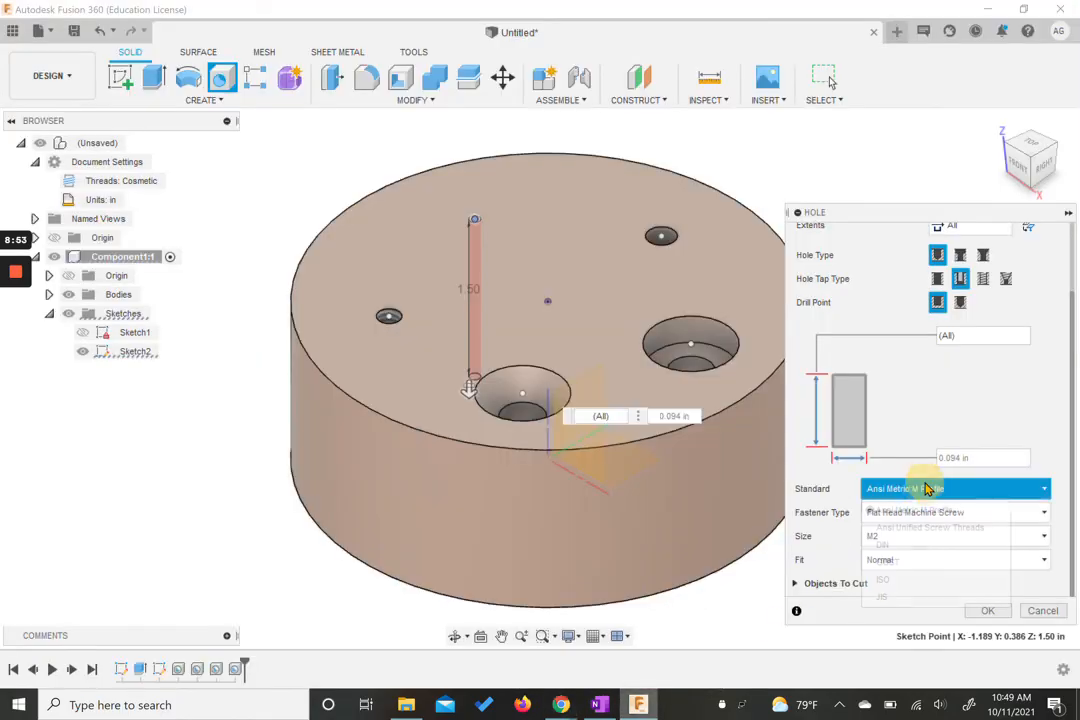
{"action": "left_click", "coordinate": [889, 528]}
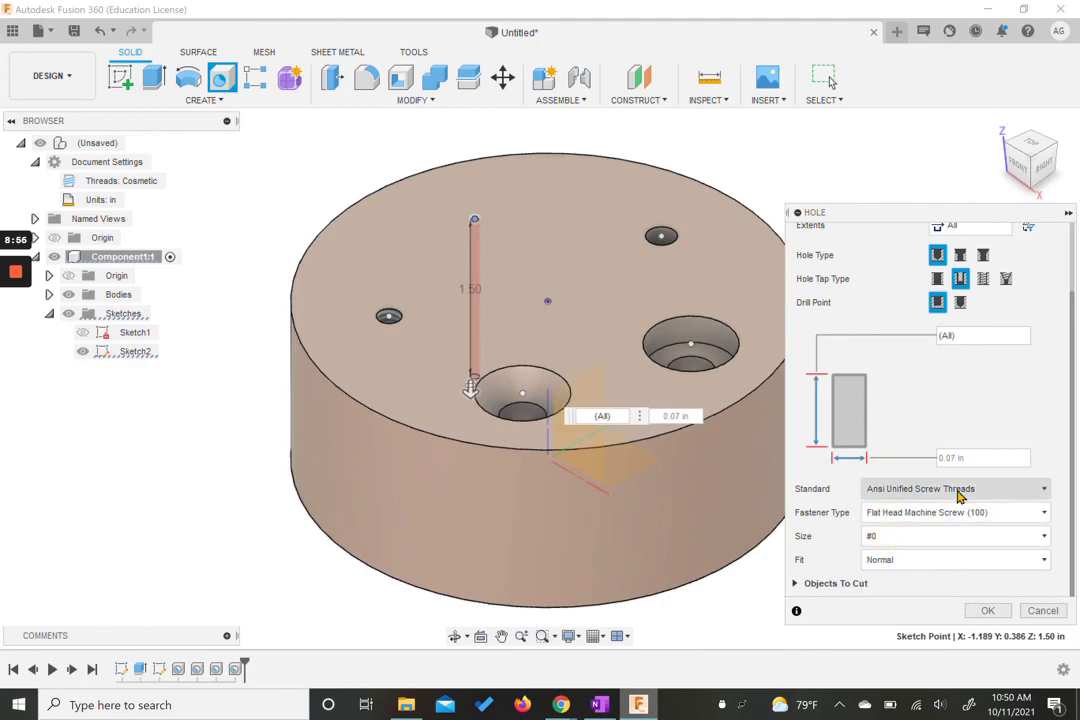
{"action": "left_click", "coordinate": [936, 513]}
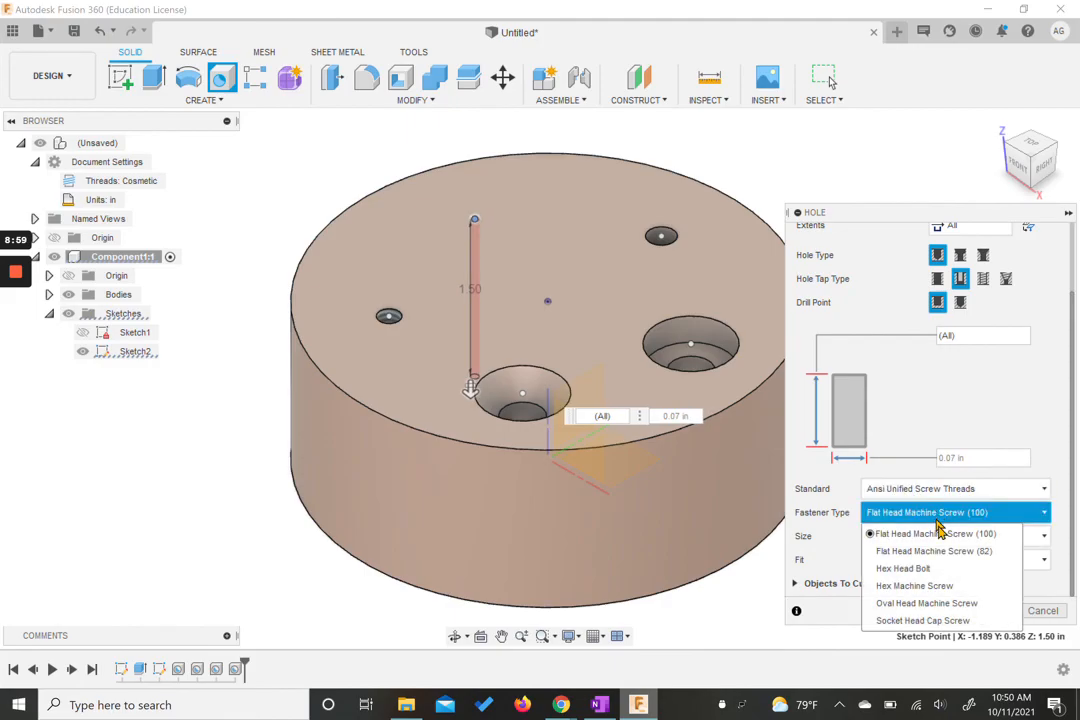
{"action": "left_click", "coordinate": [904, 569]}
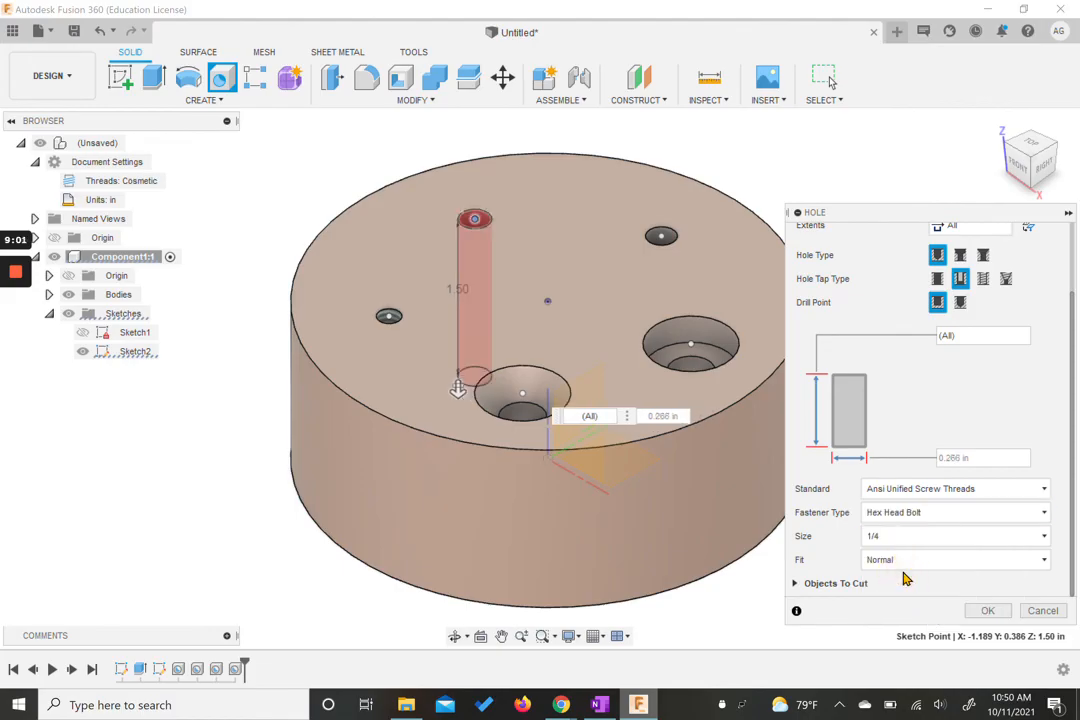
Step: Set the clearance hole's size to 1/2, as in the reference, and confirm the hole
{"action": "mouse_move", "coordinate": [561, 705]}
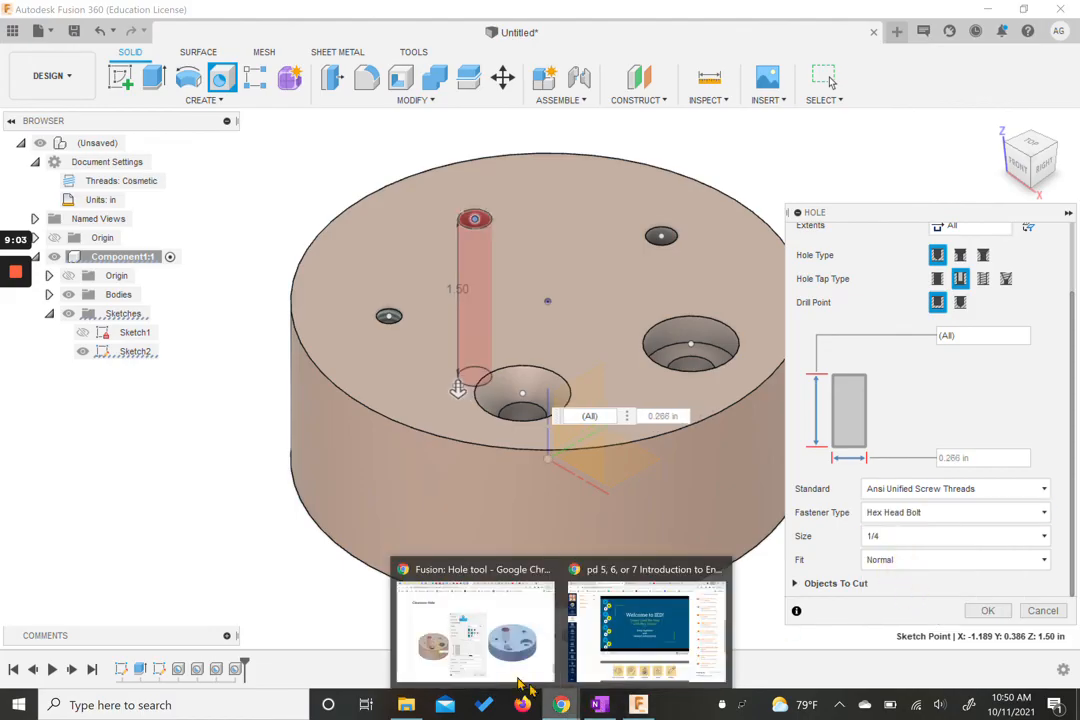
{"action": "left_click", "coordinate": [482, 640]}
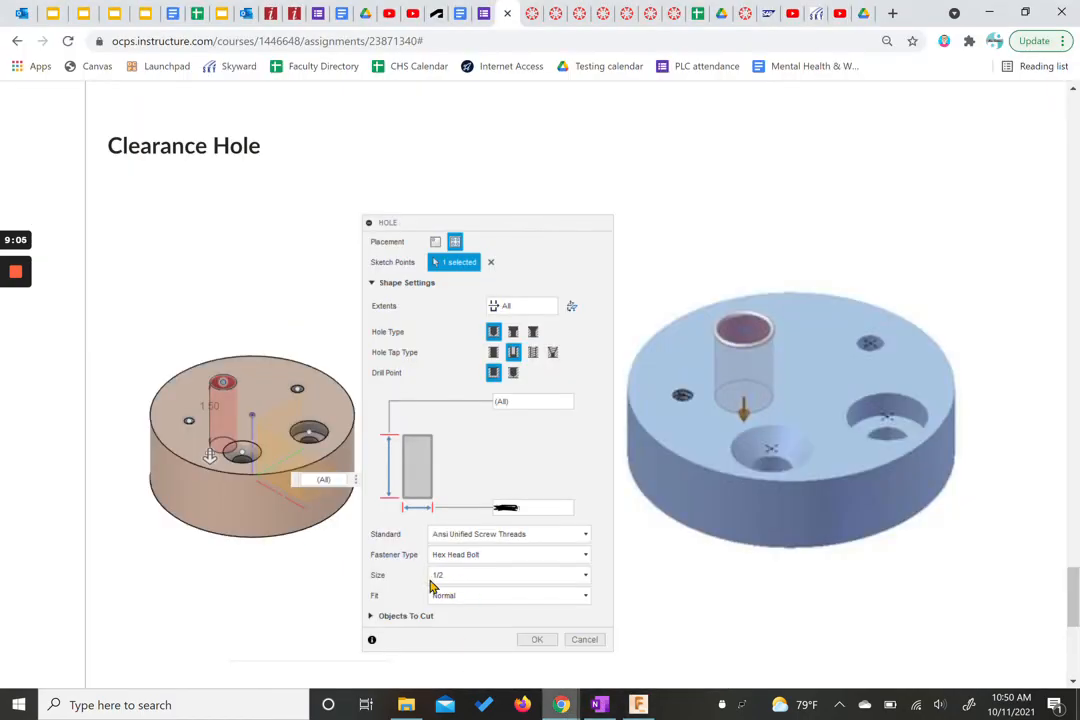
{"action": "left_click", "coordinate": [639, 705]}
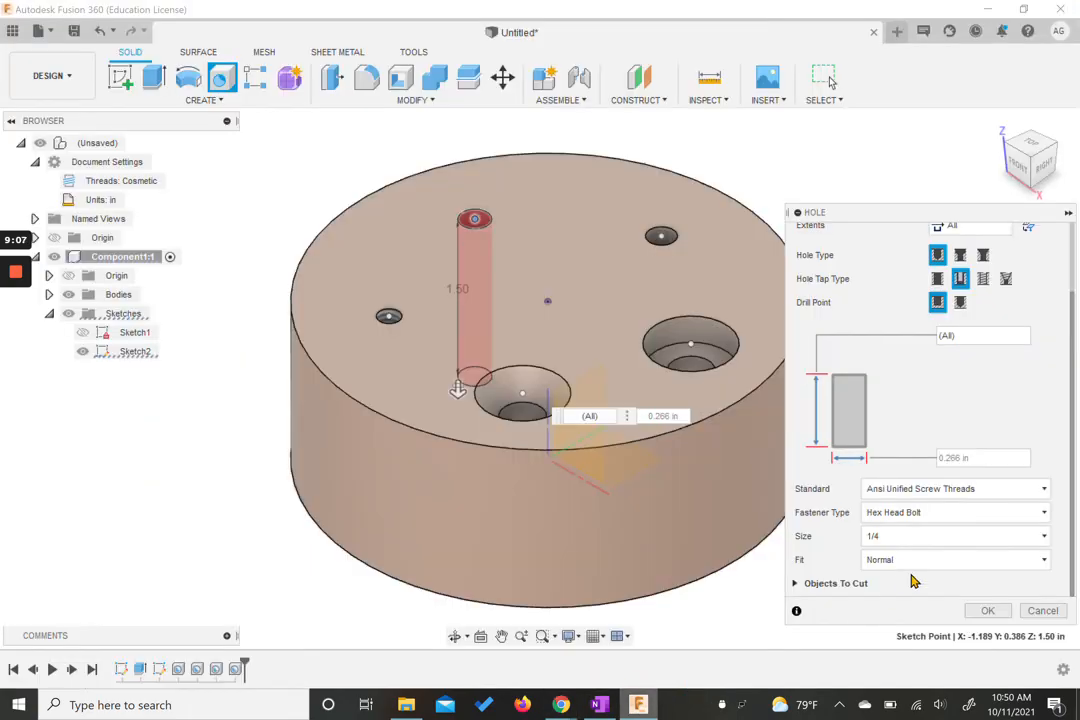
{"action": "left_click", "coordinate": [877, 540]}
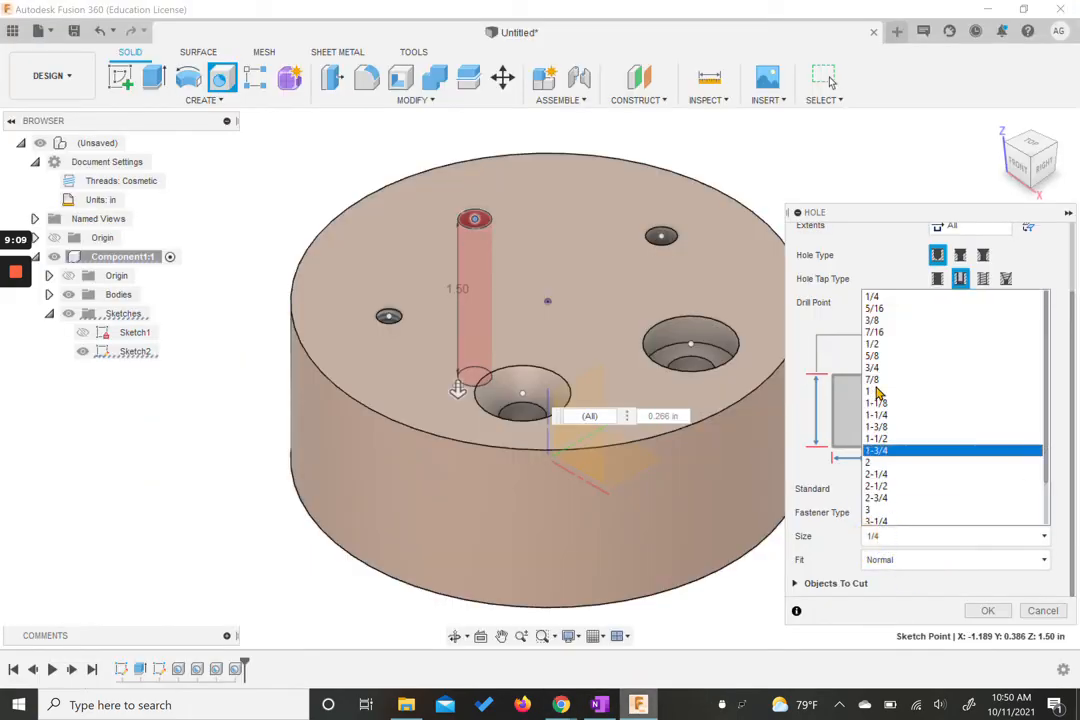
{"action": "left_click", "coordinate": [880, 345]}
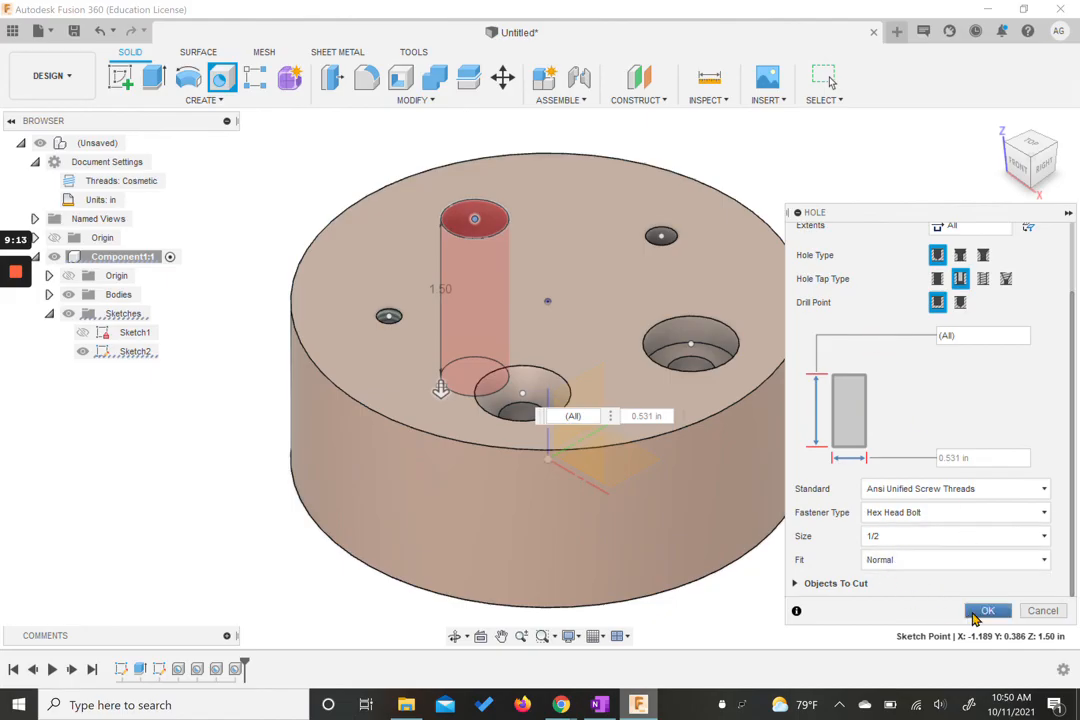
{"action": "left_click", "coordinate": [986, 611]}
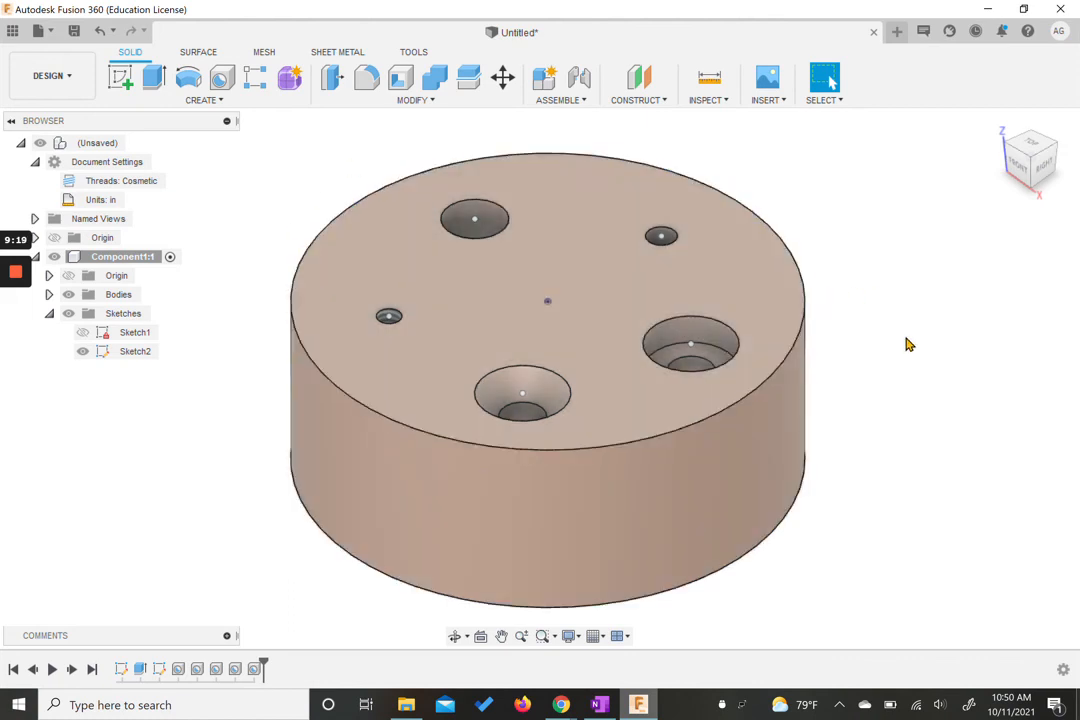
Step: Hide Sketch2 so only the finished disc with its holes is shown
{"action": "scroll", "coordinate": [906, 338], "scroll_direction": "up", "scroll_amount": 1}
{"action": "middle_click_drag", "start_coordinate": [906, 338], "coordinate": [933, 330]}
{"action": "scroll", "coordinate": [828, 366], "scroll_direction": "down", "scroll_amount": 1}
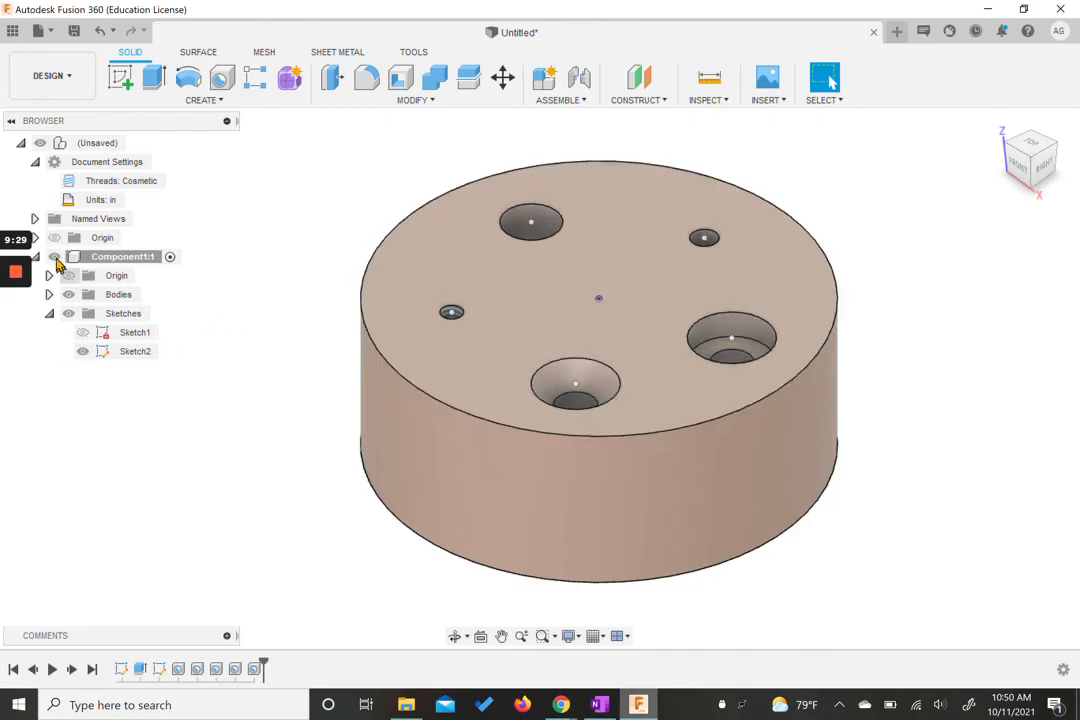
{"action": "left_click", "coordinate": [83, 352]}
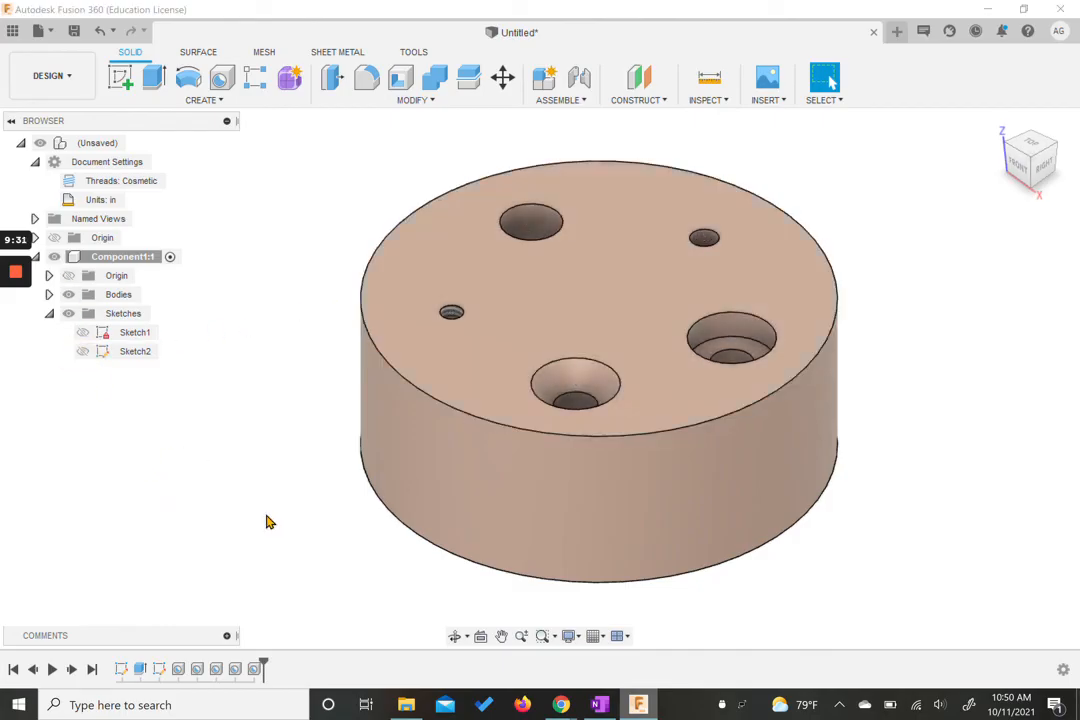